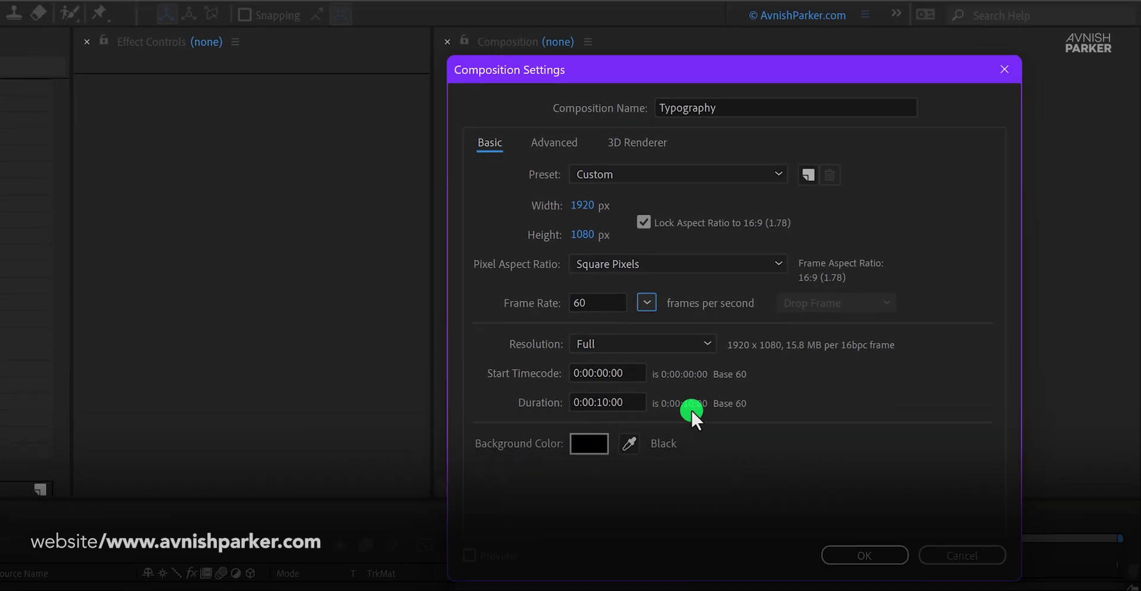
Confirm the Typography composition and add a white full-frame solid layer named BG.
left_click(854, 572)
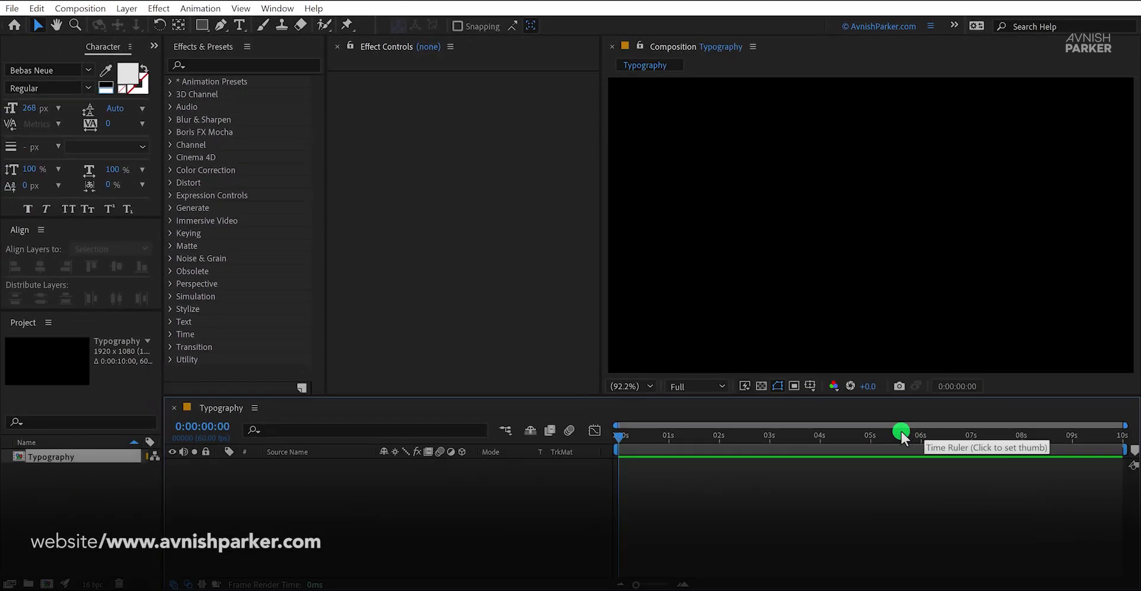
right_click(449, 501)
mouse_move(535, 326)
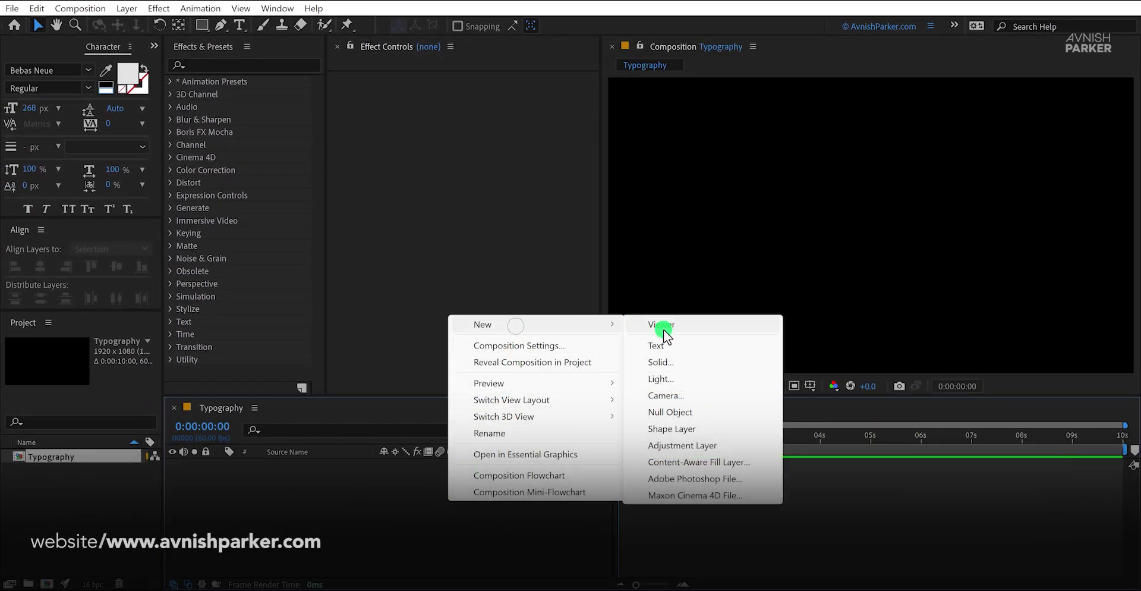
left_click(707, 358)
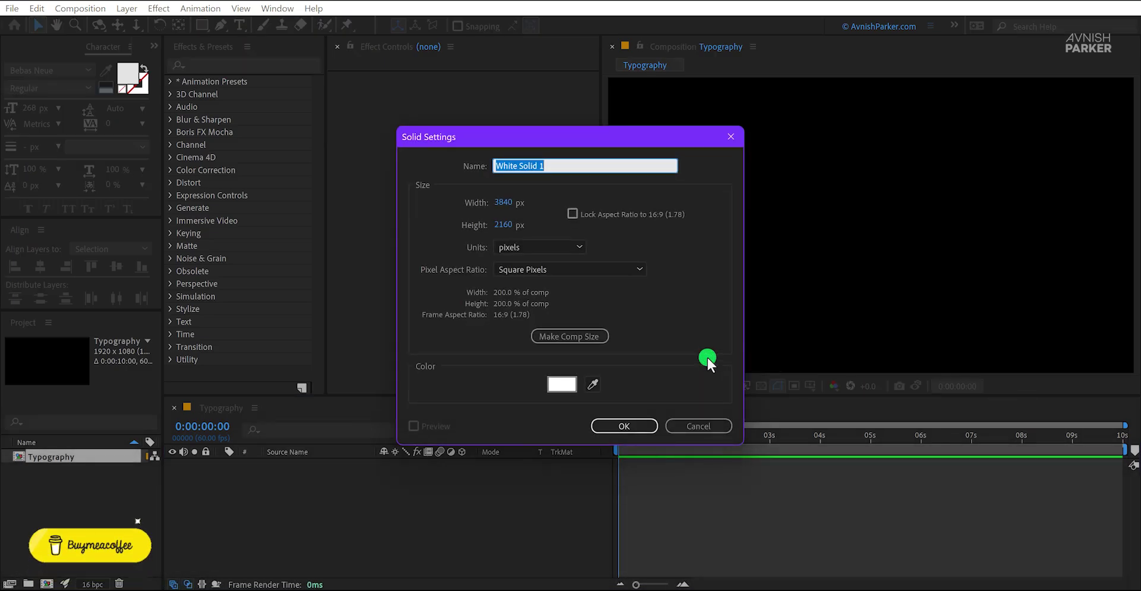
type("BG")
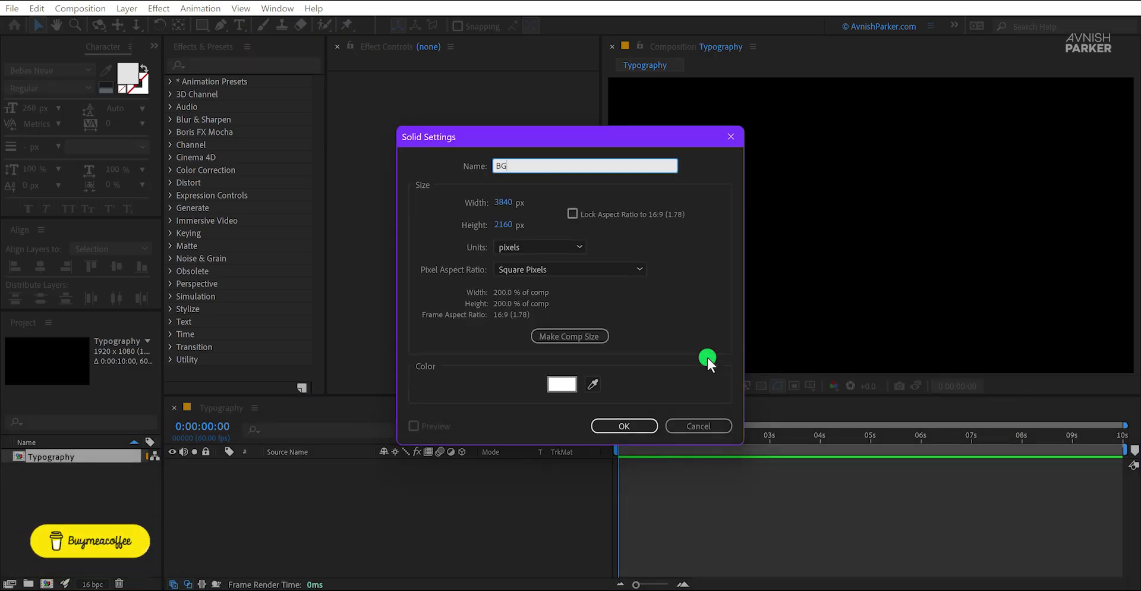
left_click(640, 423)
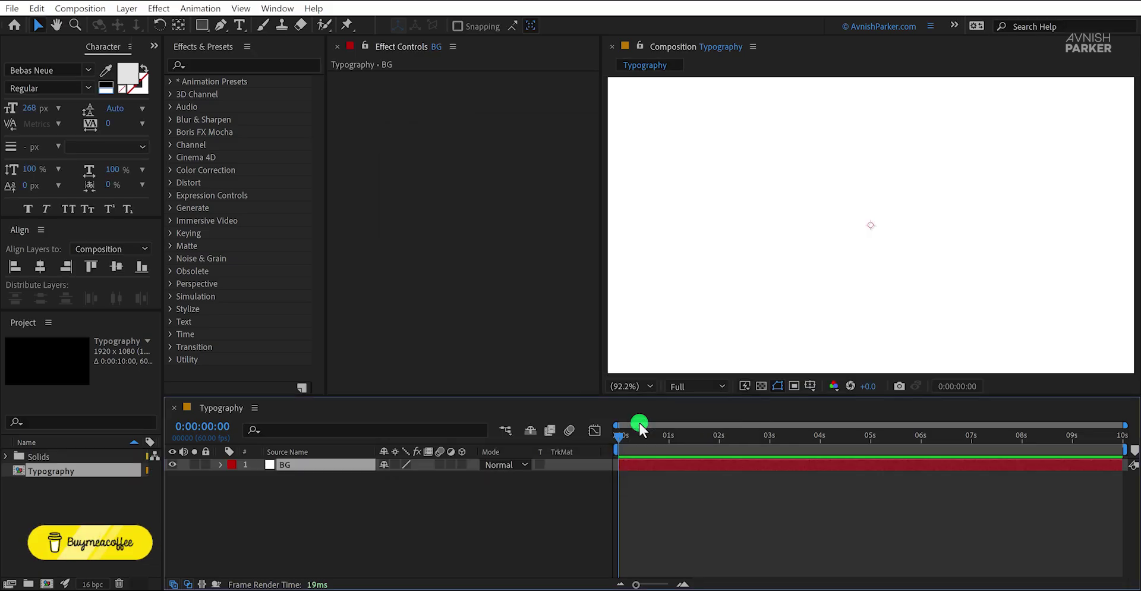
Apply Fractal Noise to BG with Contrast 150 and Brightness -50.
left_click(206, 69)
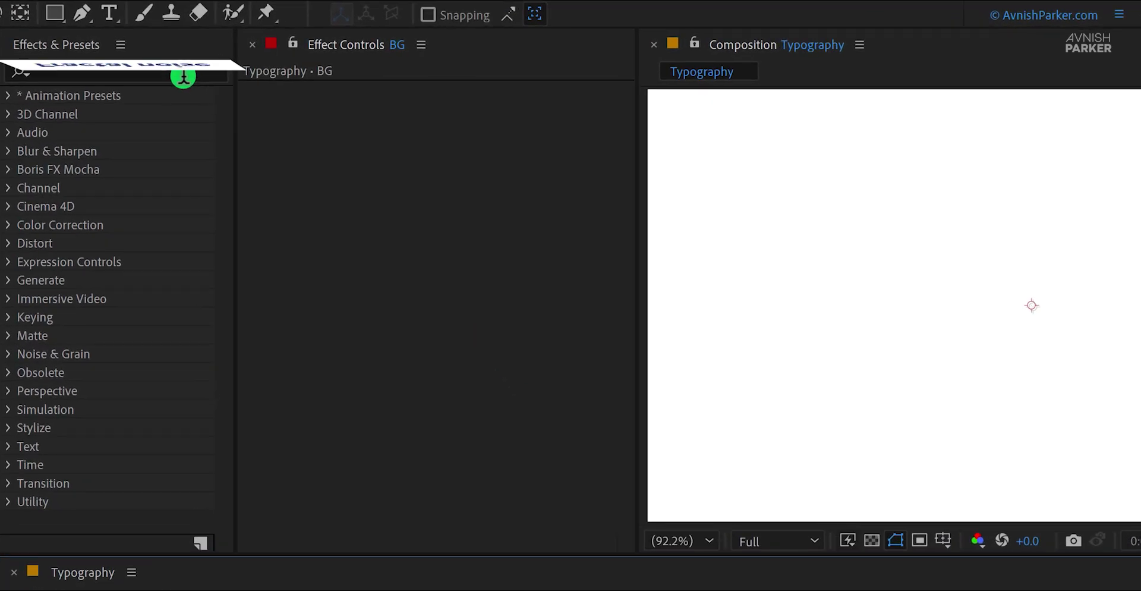
type("frac")
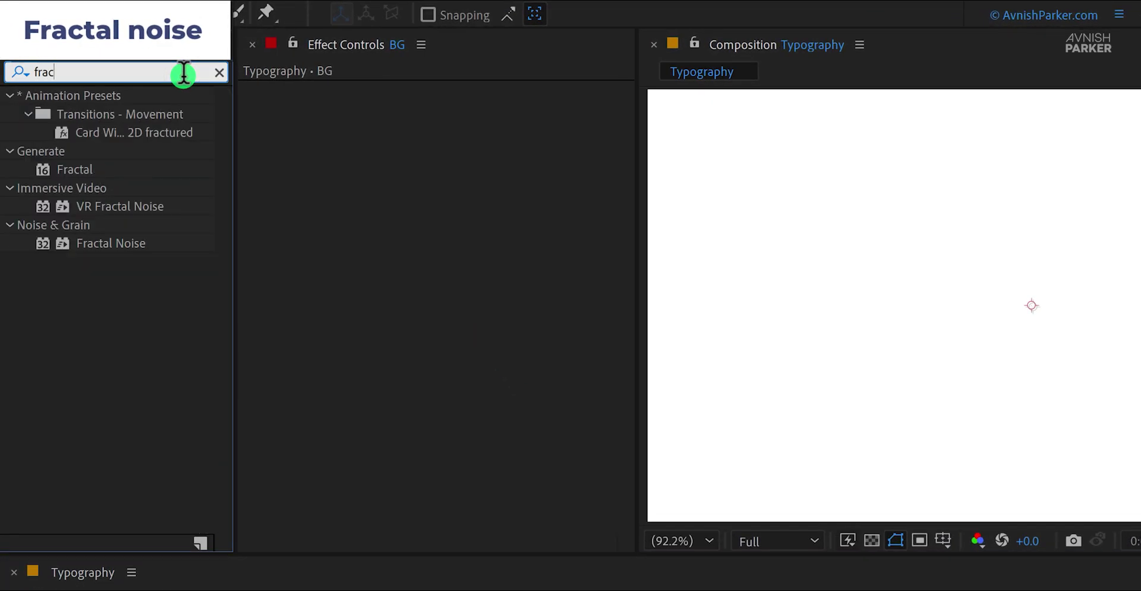
mouse_move(133, 240)
left_mouse_down()
mouse_move(293, 242)
mouse_move(357, 230)
mouse_move(132, 229)
left_mouse_up()
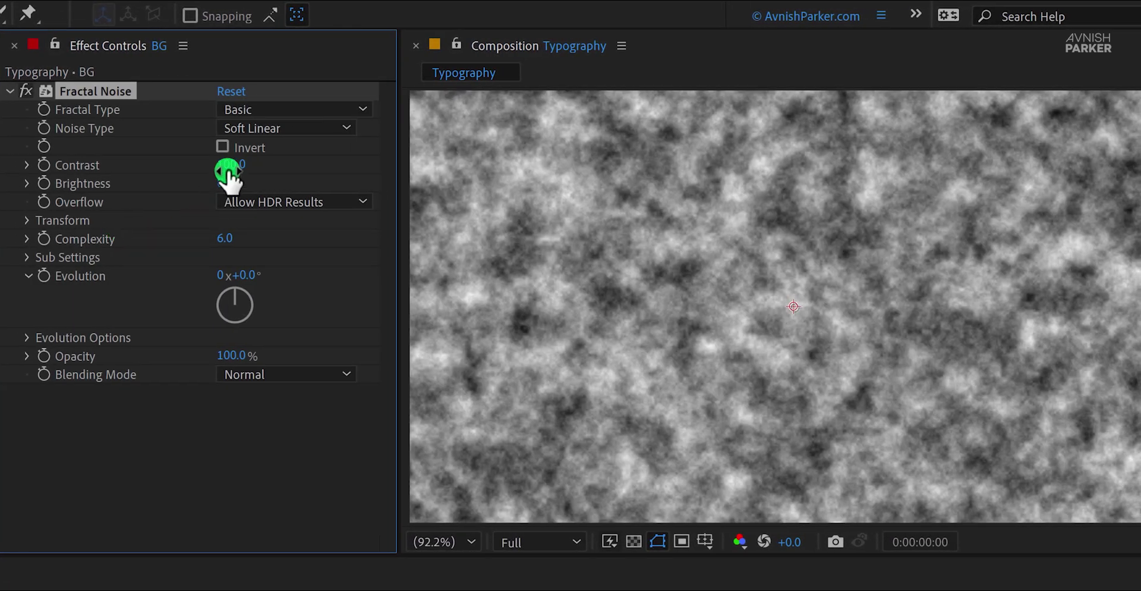
left_click(249, 166)
type("150")
key("Tab")
type("-")
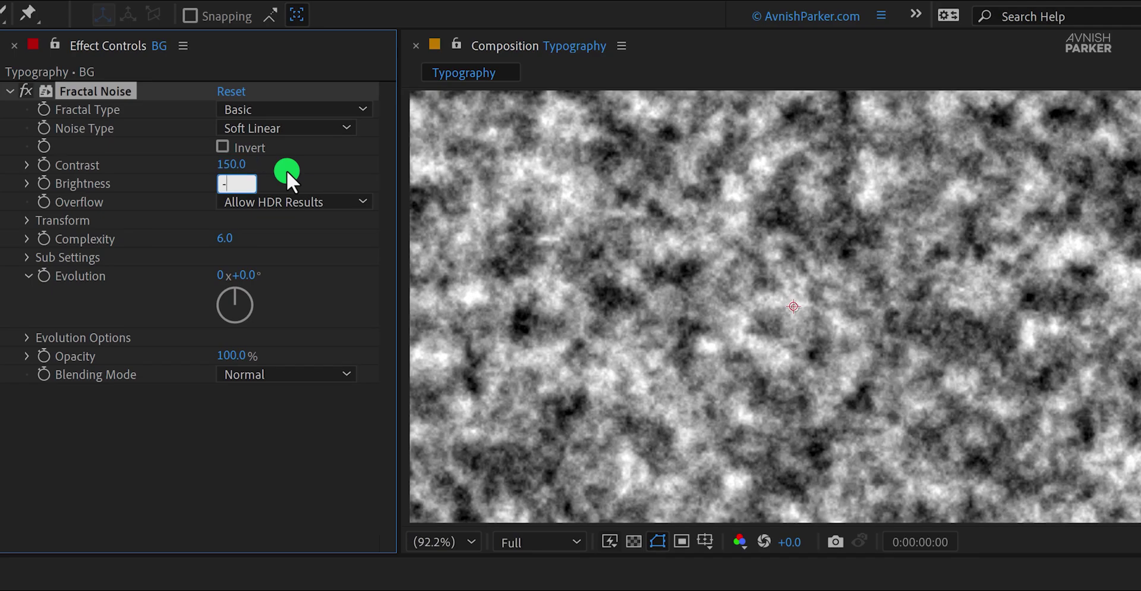
type("50")
key("Return")
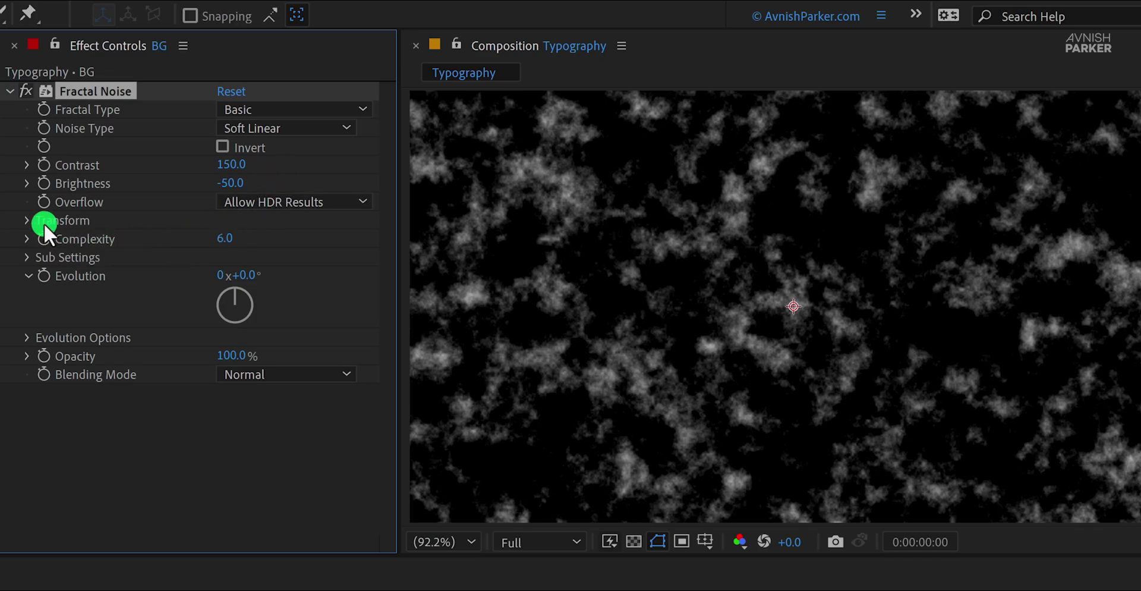
Set the Fractal Noise transform Scale to 500.
left_click(28, 220)
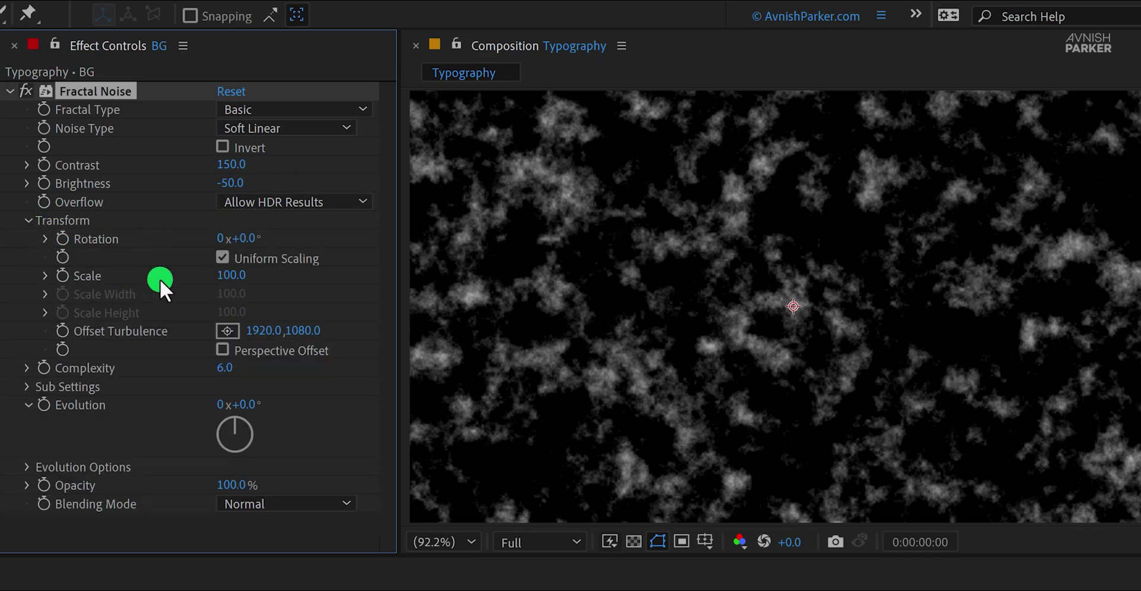
left_click(227, 276)
type("50")
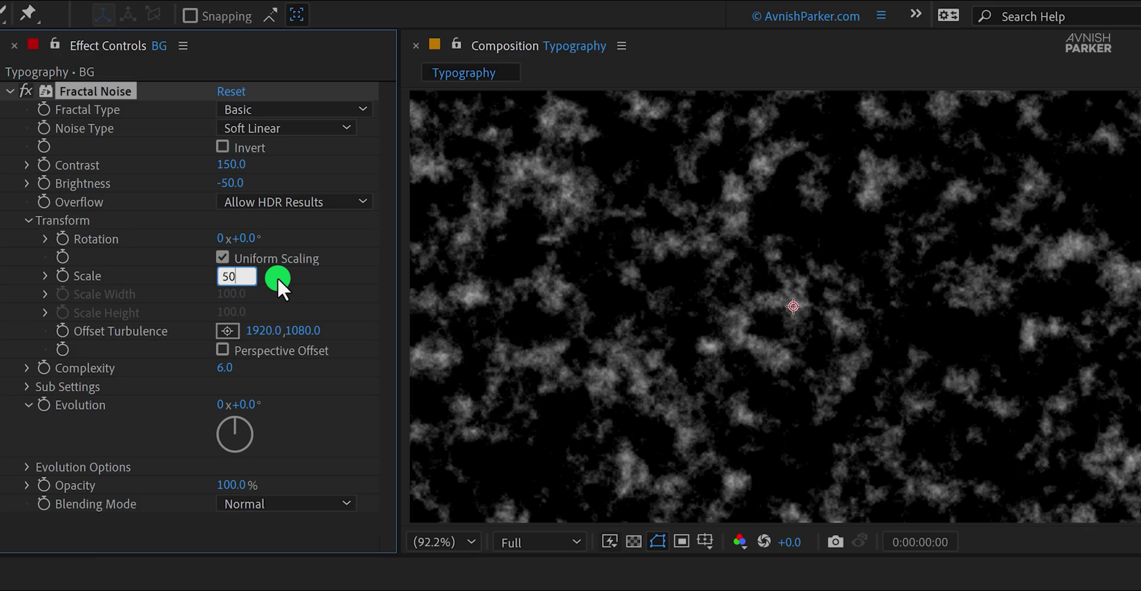
type("0")
key("Return")
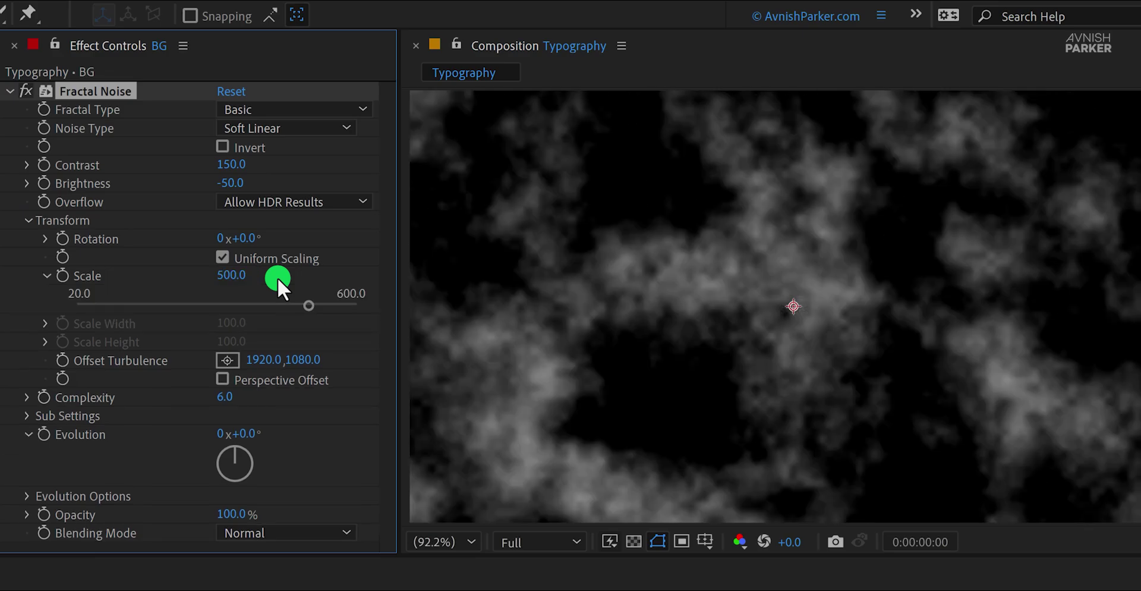
left_click(14, 92)
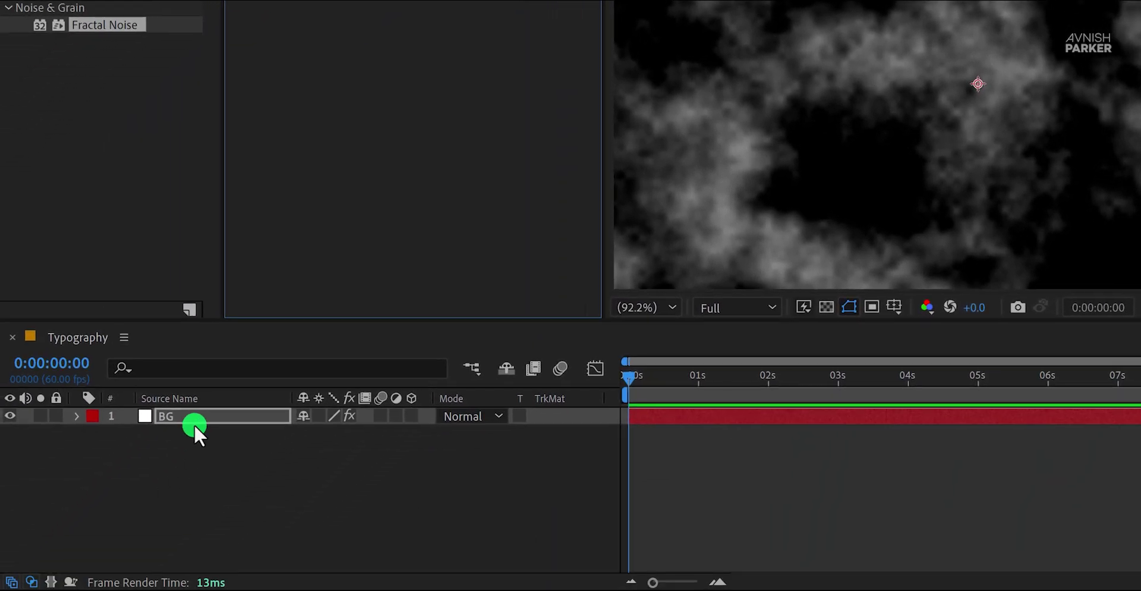
Duplicate the BG layer and remove Fractal Noise from the copy.
left_click(194, 423)
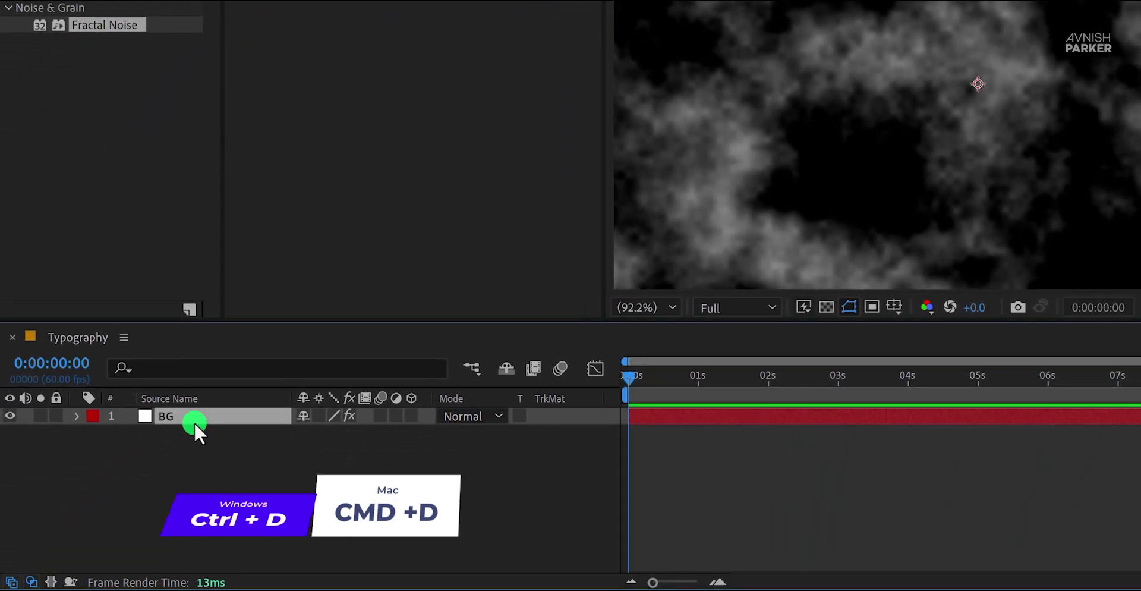
key("ctrl+d")
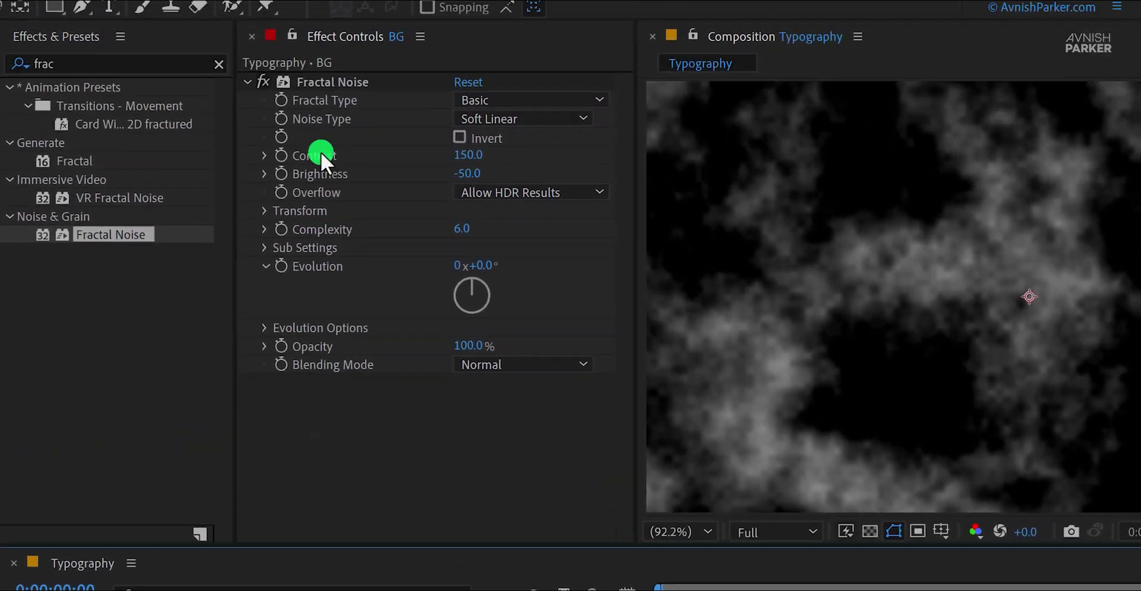
left_click(317, 95)
key("Delete")
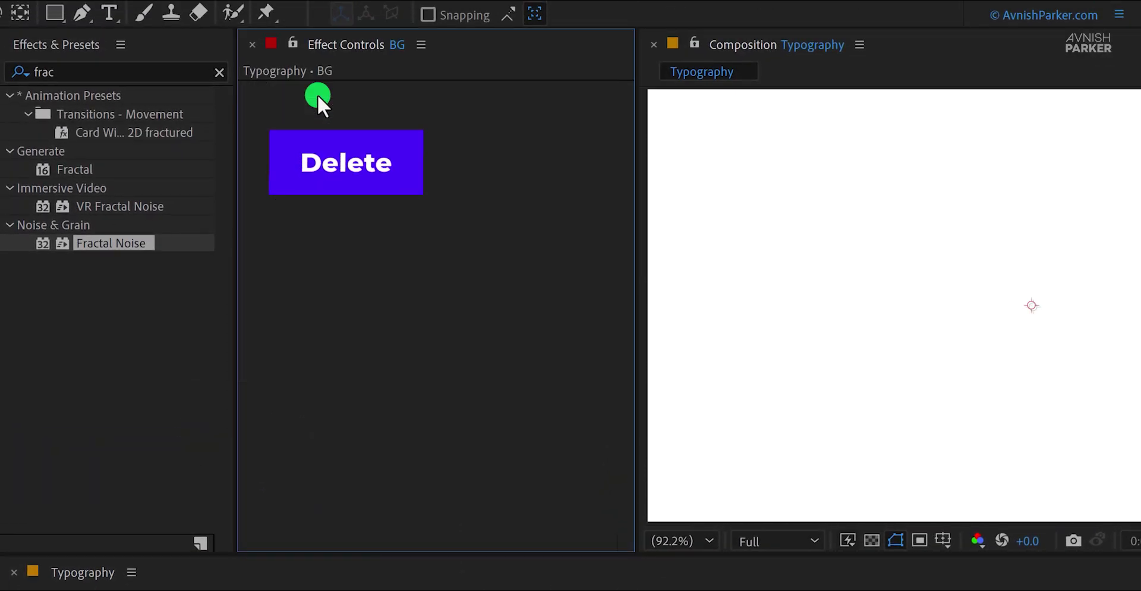
Apply the Grid effect to the copy, sized from width and height sliders.
left_click(183, 72)
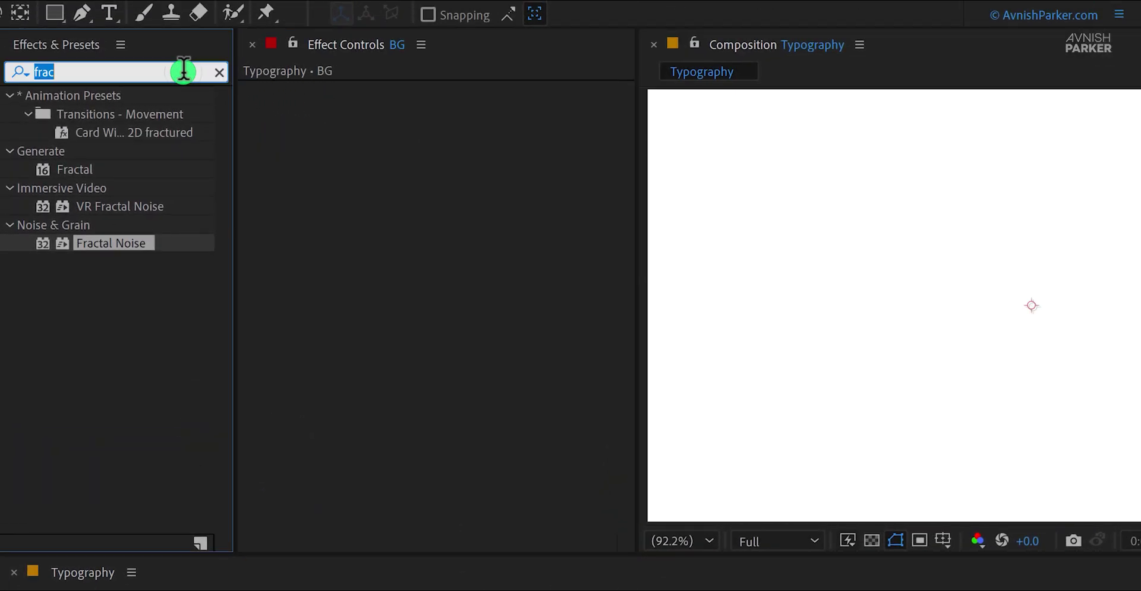
type("grid")
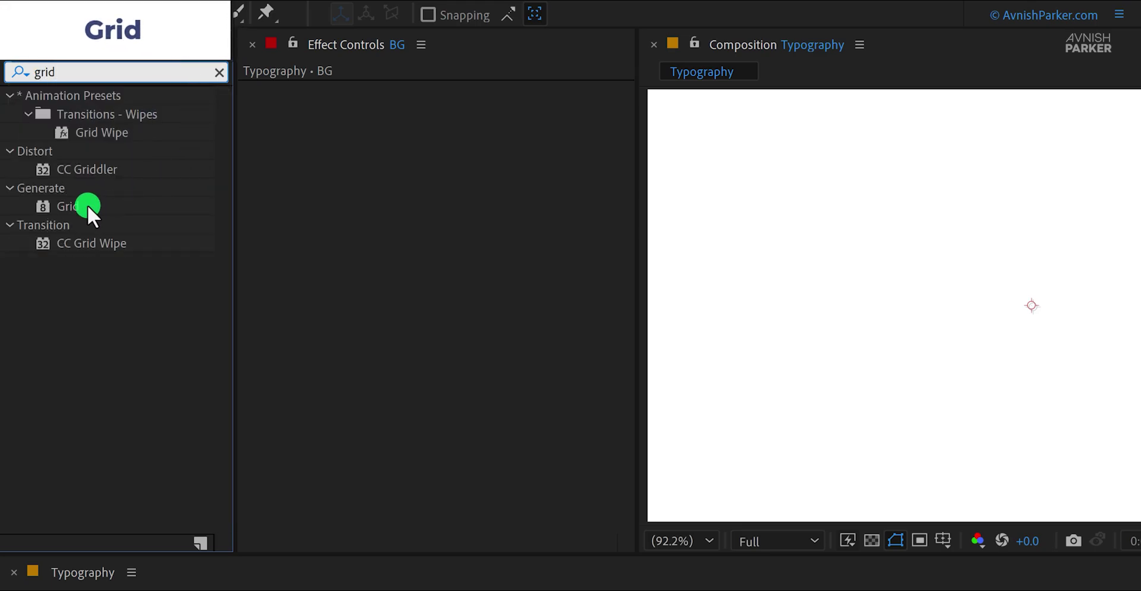
left_click_drag(72, 206, 362, 212)
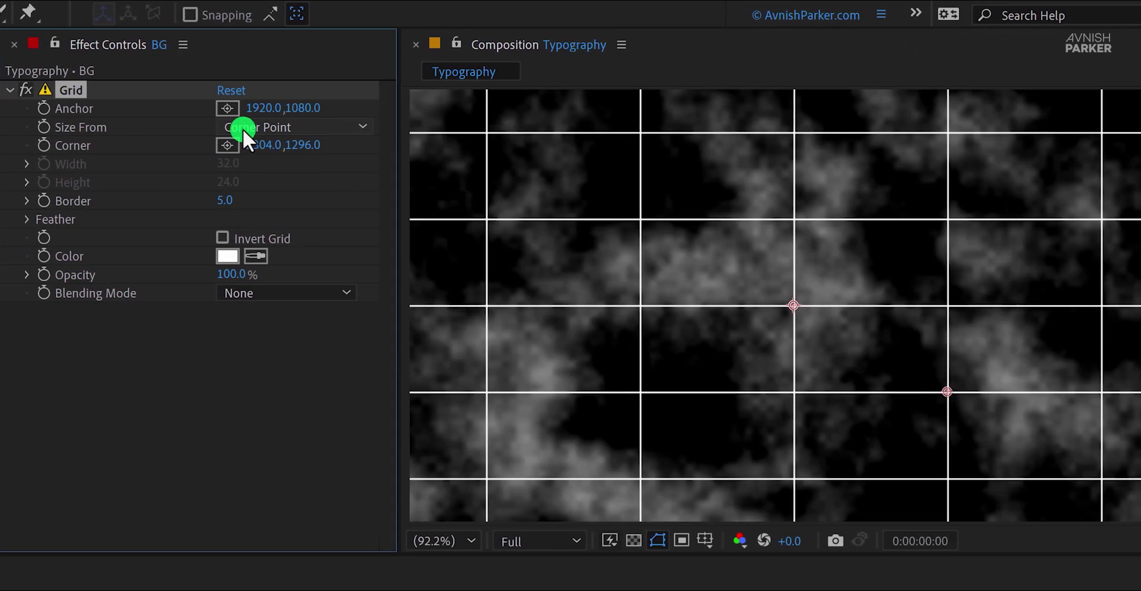
left_click(480, 126)
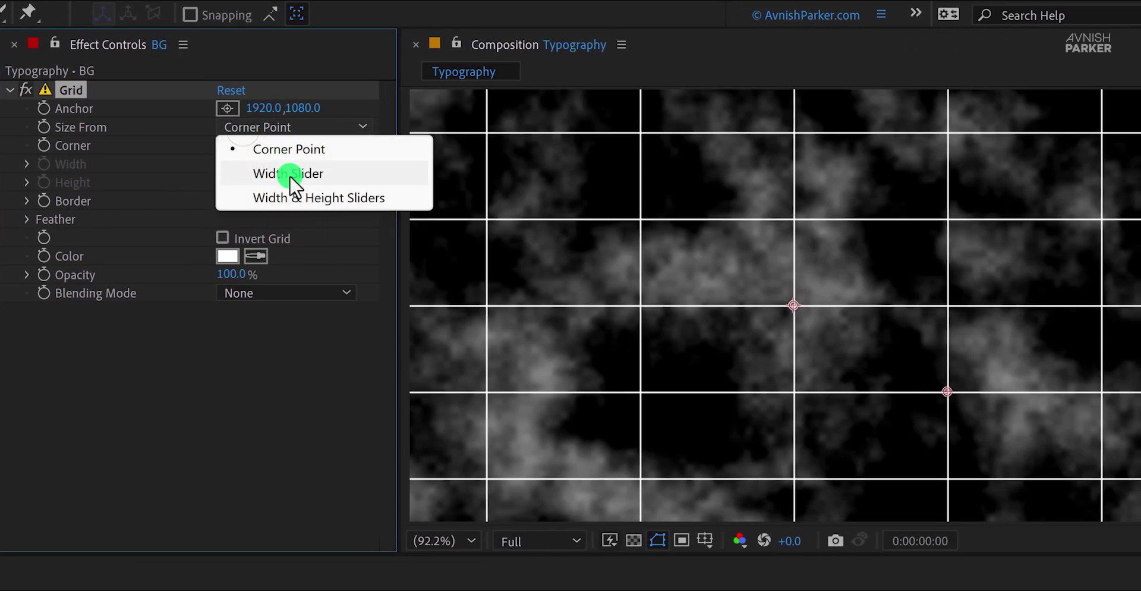
left_click(304, 191)
Set Grid Width 10, Height 10, Border 9 and turn on Invert Grid.
left_click(237, 163)
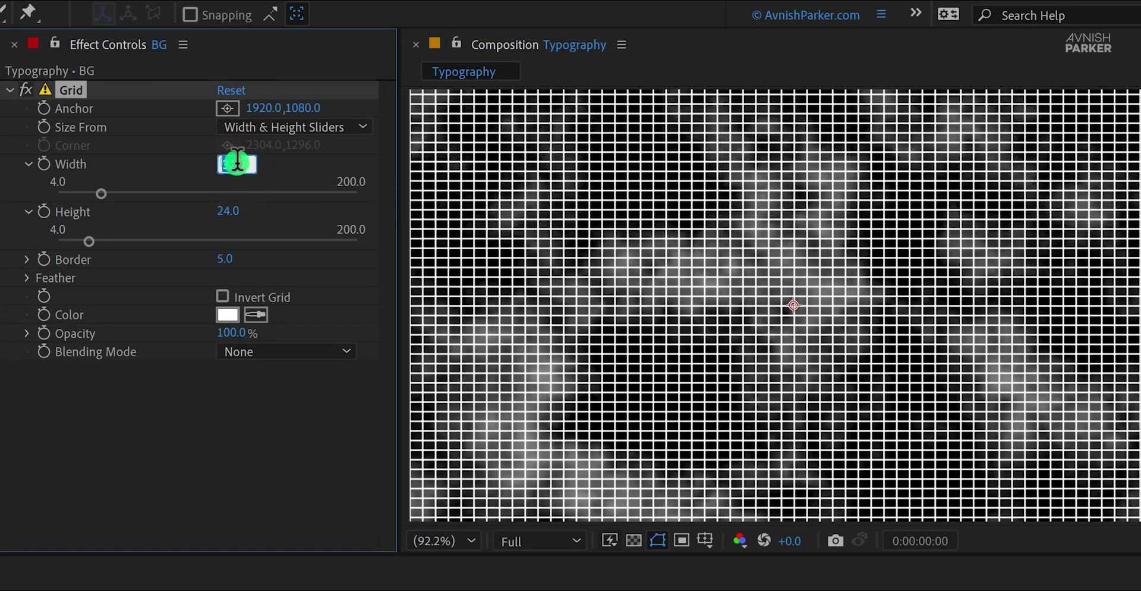
type("10")
key("Tab")
type("10")
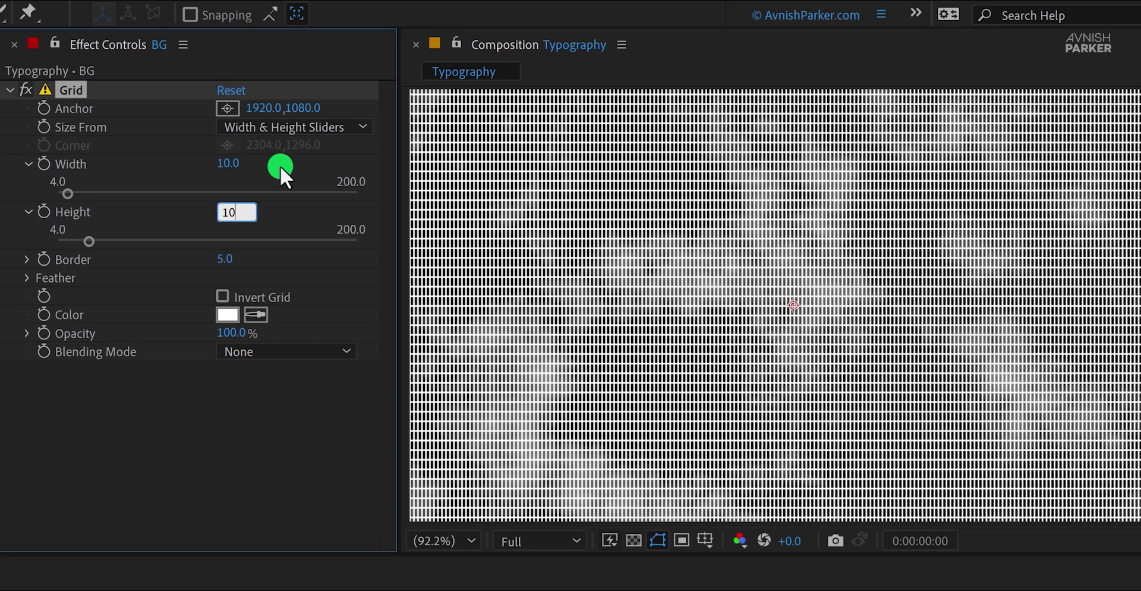
key("Tab")
type("9")
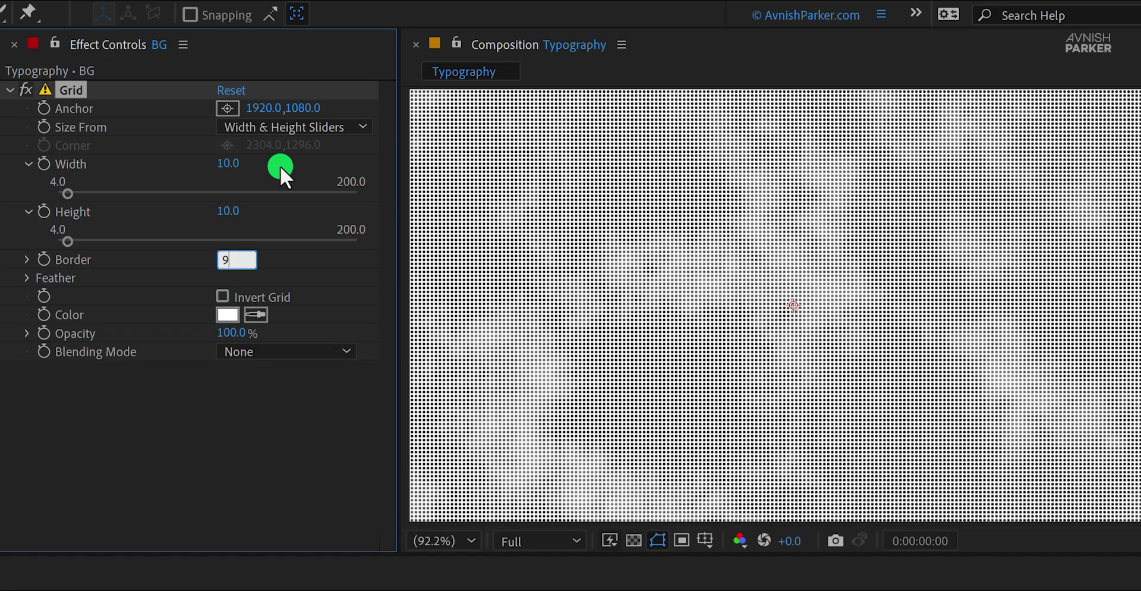
key("Return")
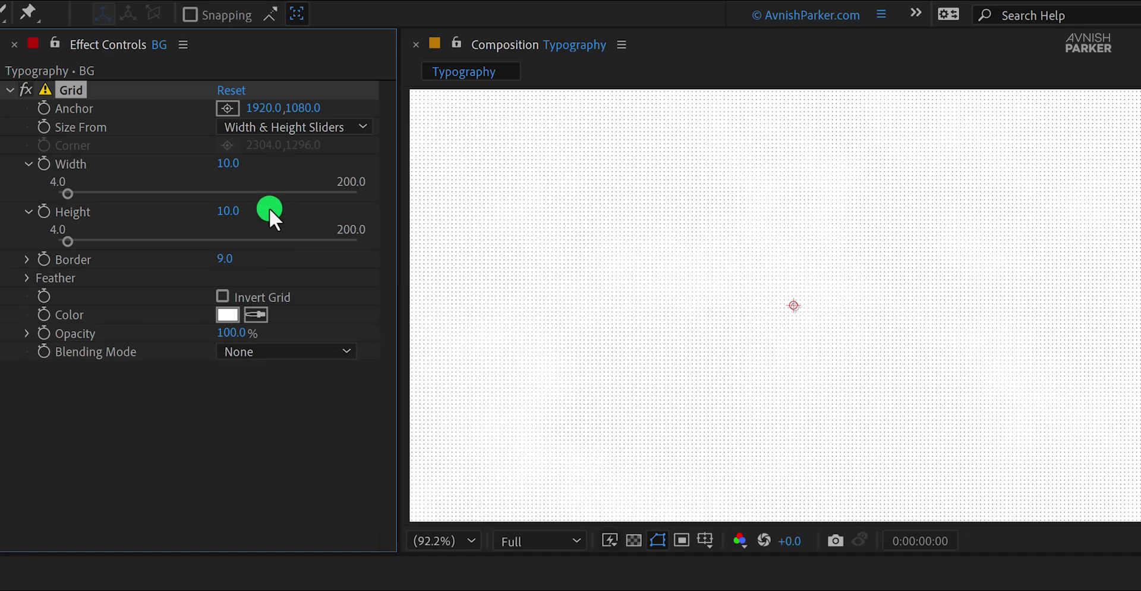
left_click(226, 293)
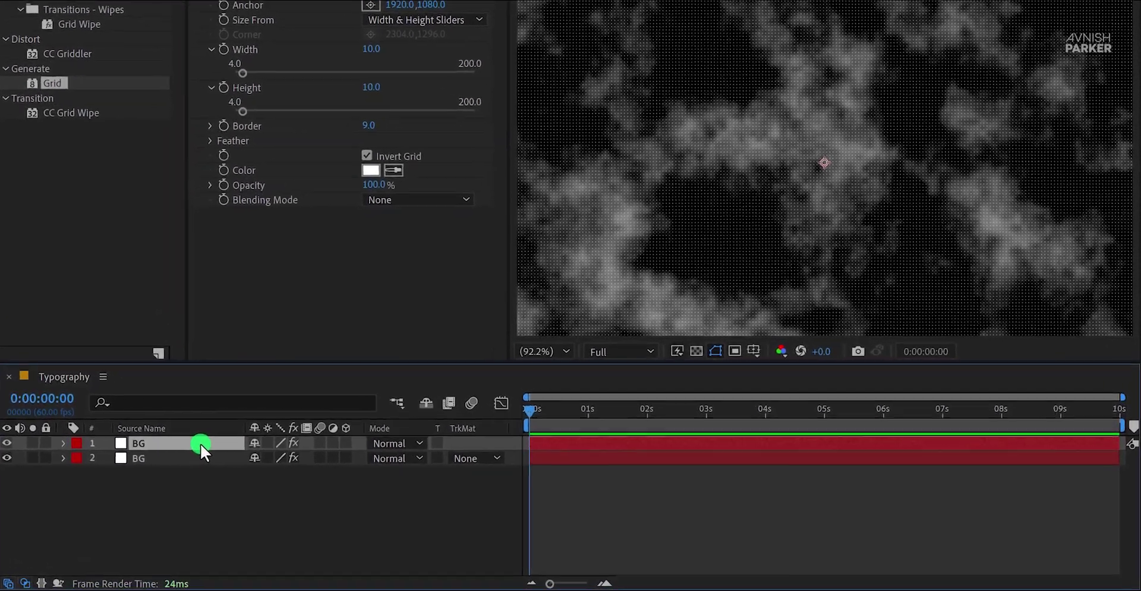
Rename the duplicate layer to Grid and bring back the timeline's matte columns.
key("Return")
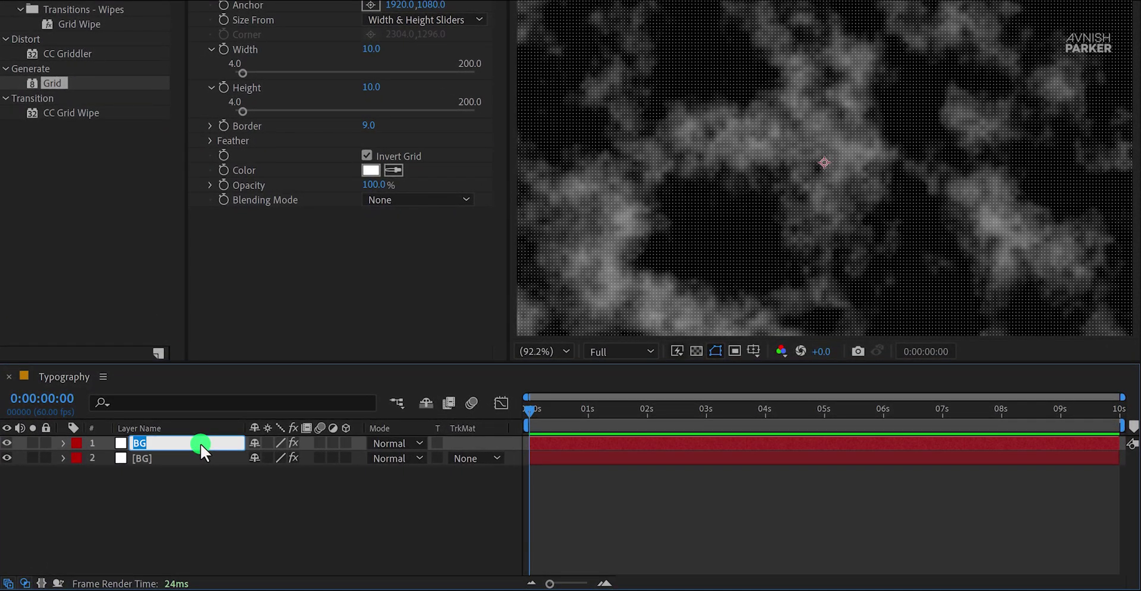
type("Grid")
key("Return")
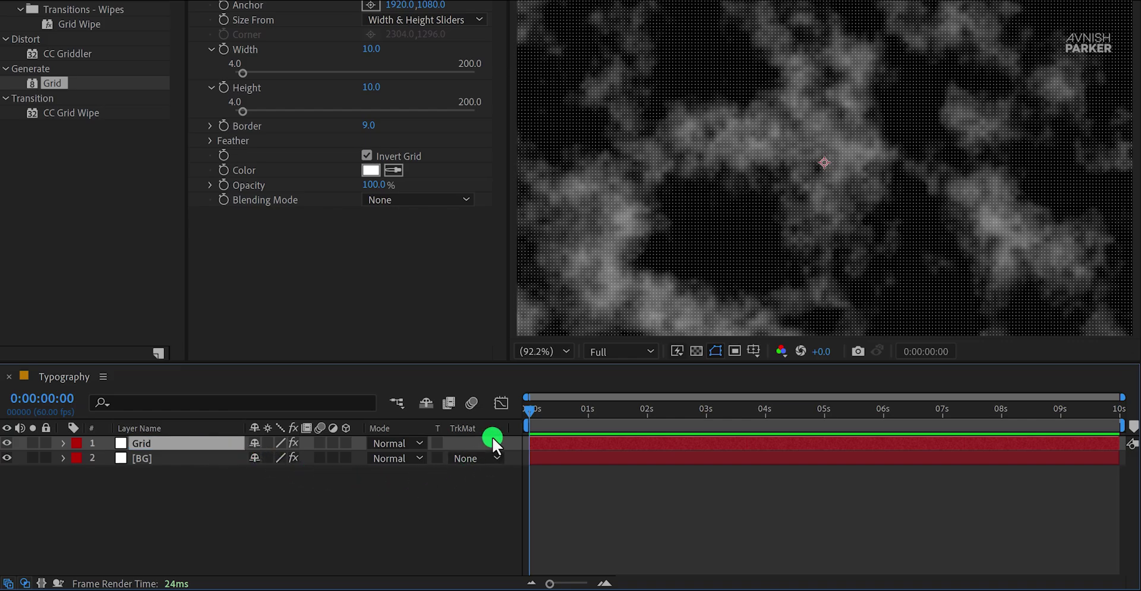
key("F4")
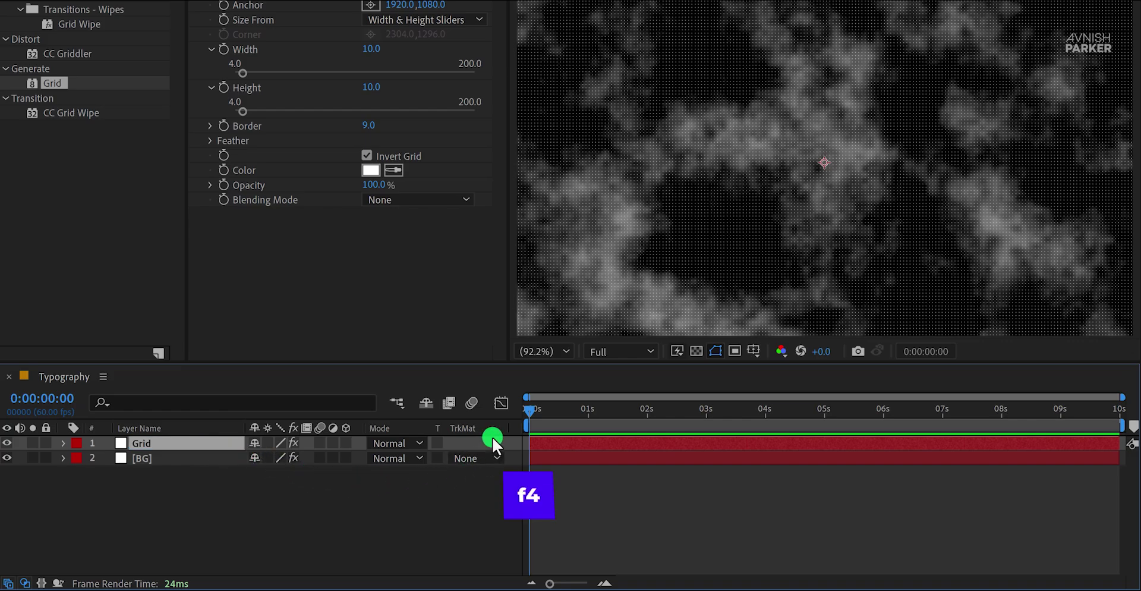
key("F4")
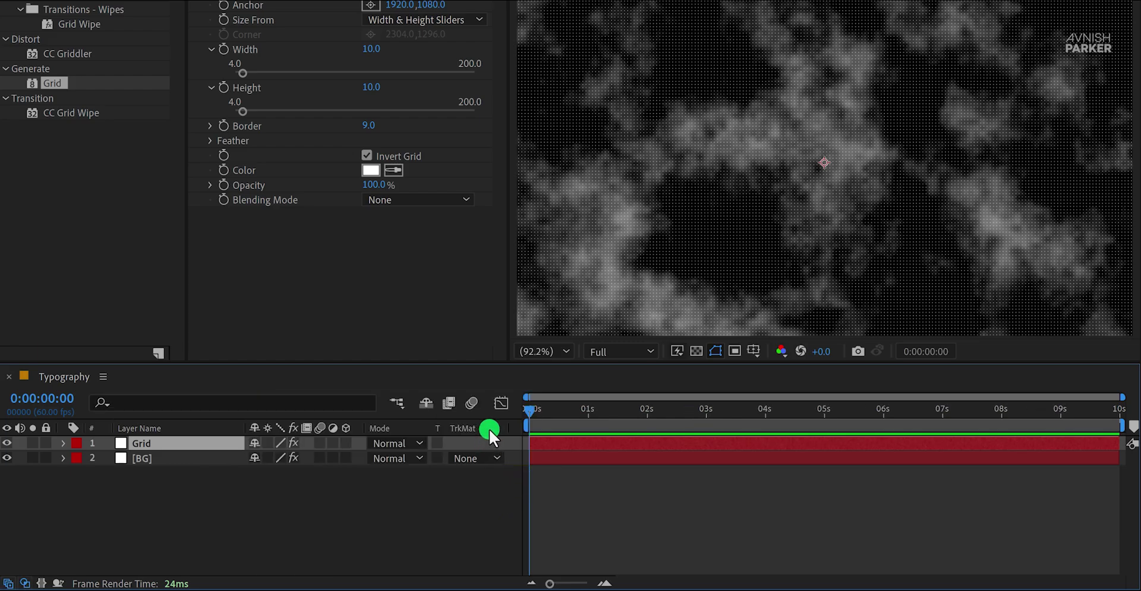
right_click(490, 429)
left_click(545, 482)
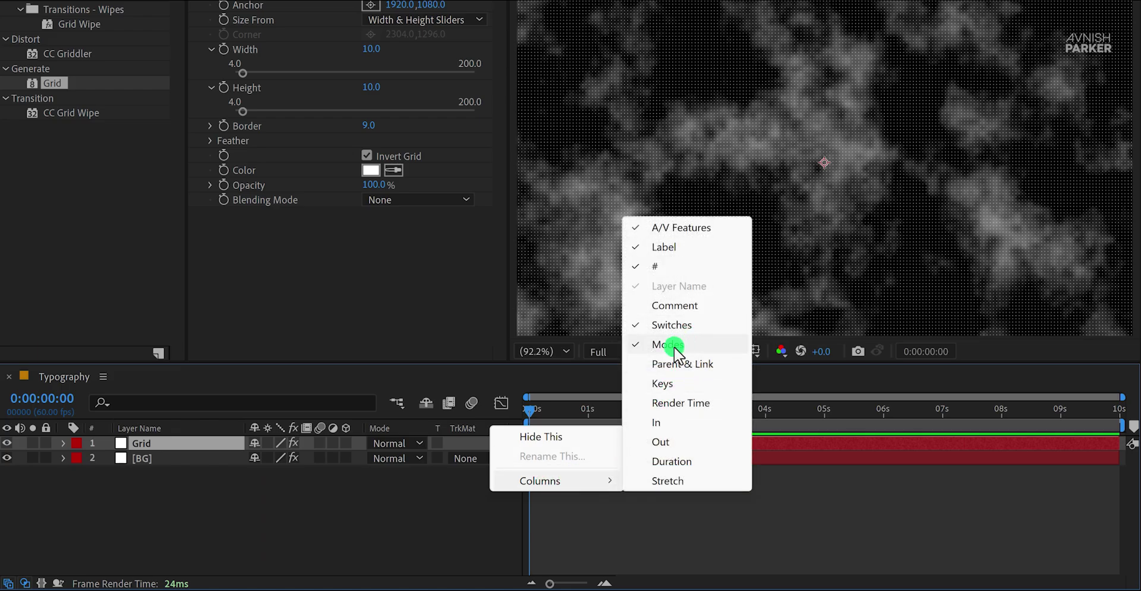
key("Escape")
key("Escape")
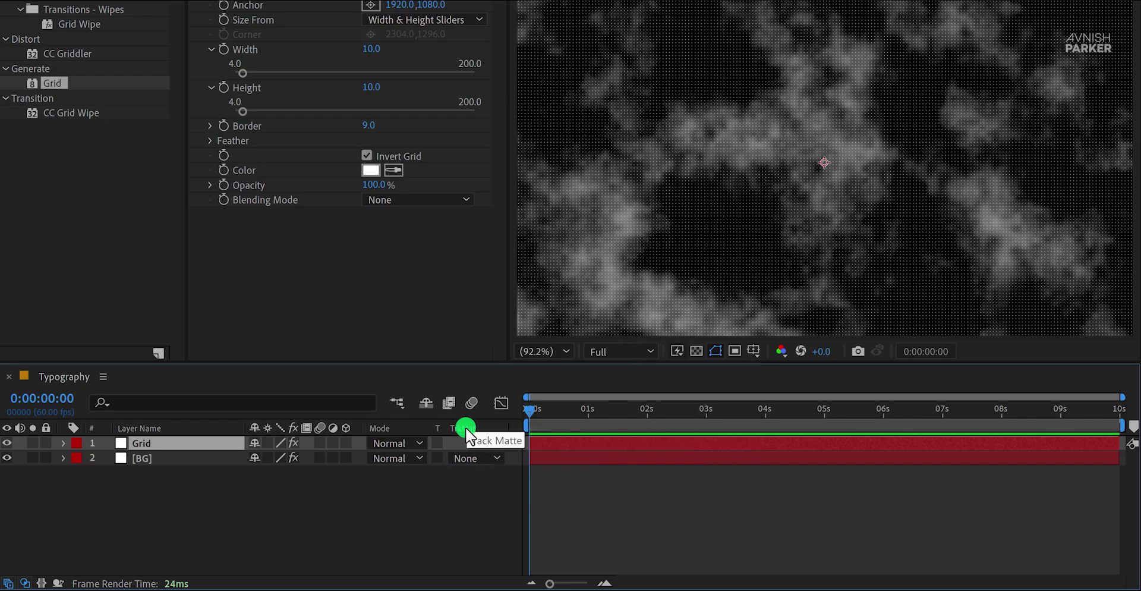
Move Grid below [BG] and set its track matte to Luma Matte [BG].
left_click_drag(170, 440, 166, 464)
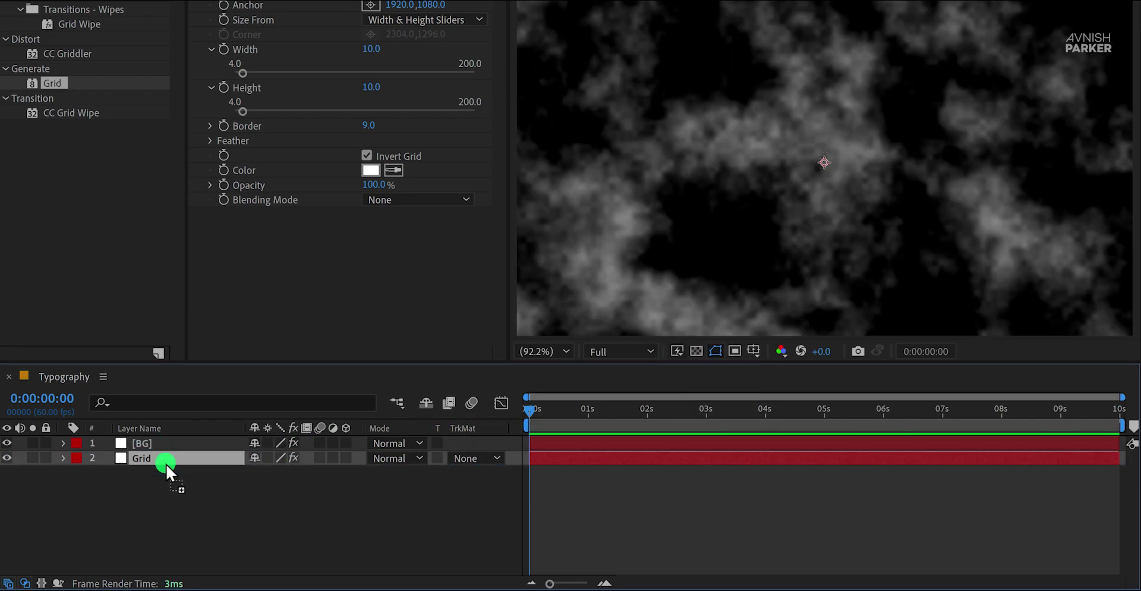
left_click(466, 458)
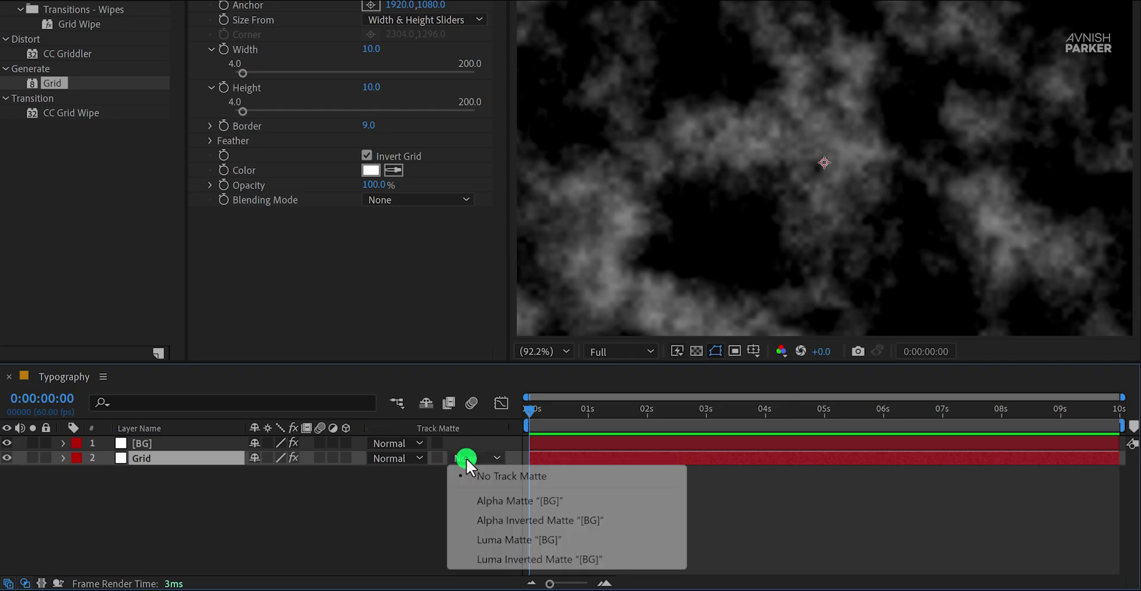
left_click(504, 539)
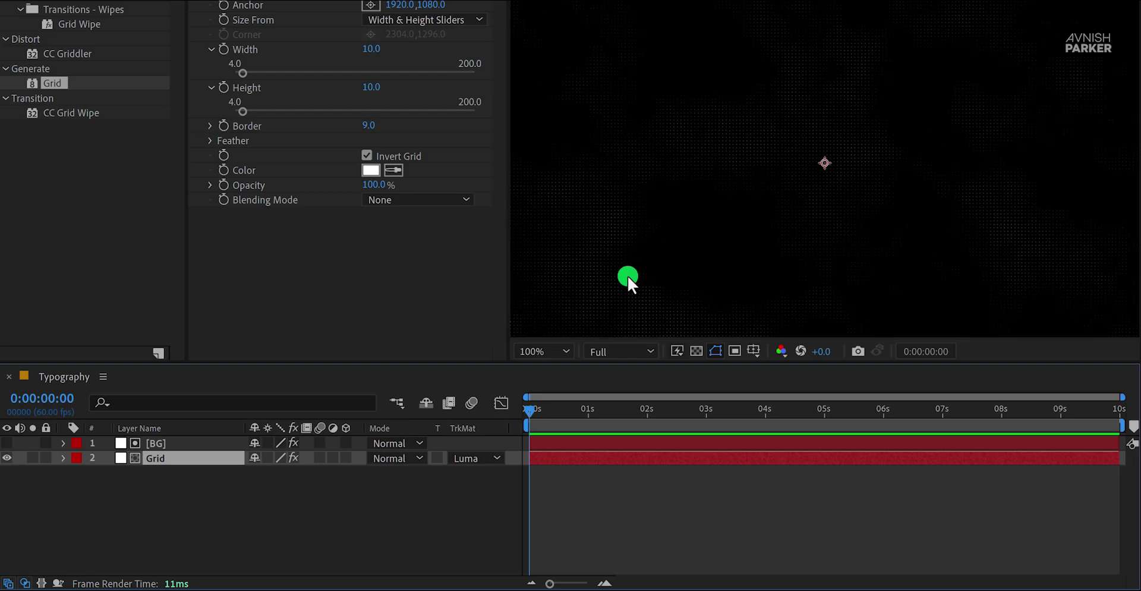
scroll(714, 234, "up", 3)
left_click(623, 242)
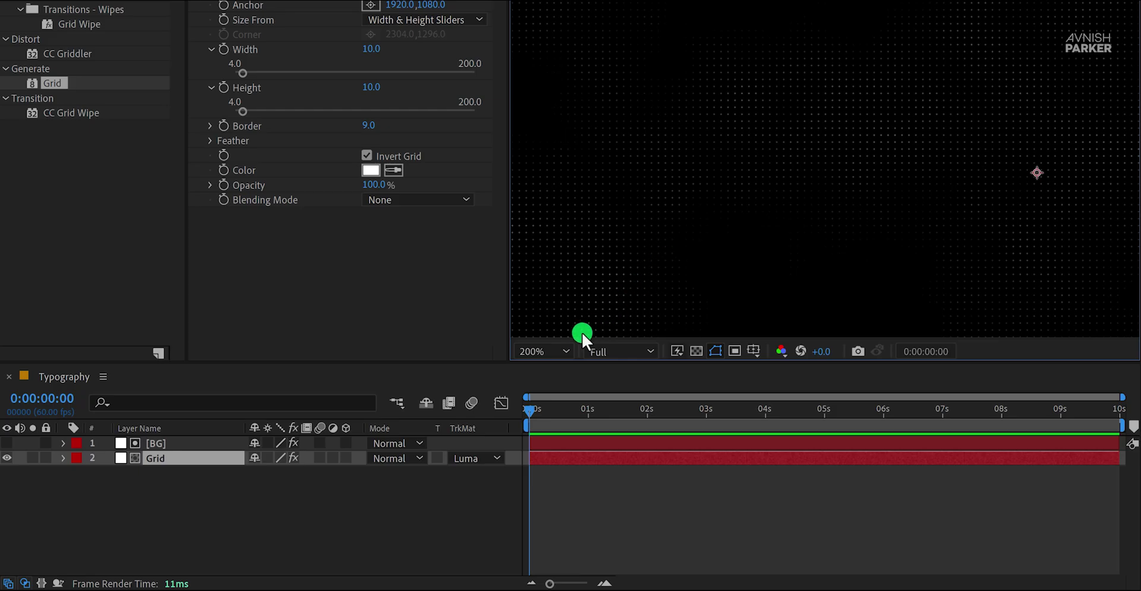
left_click(556, 351)
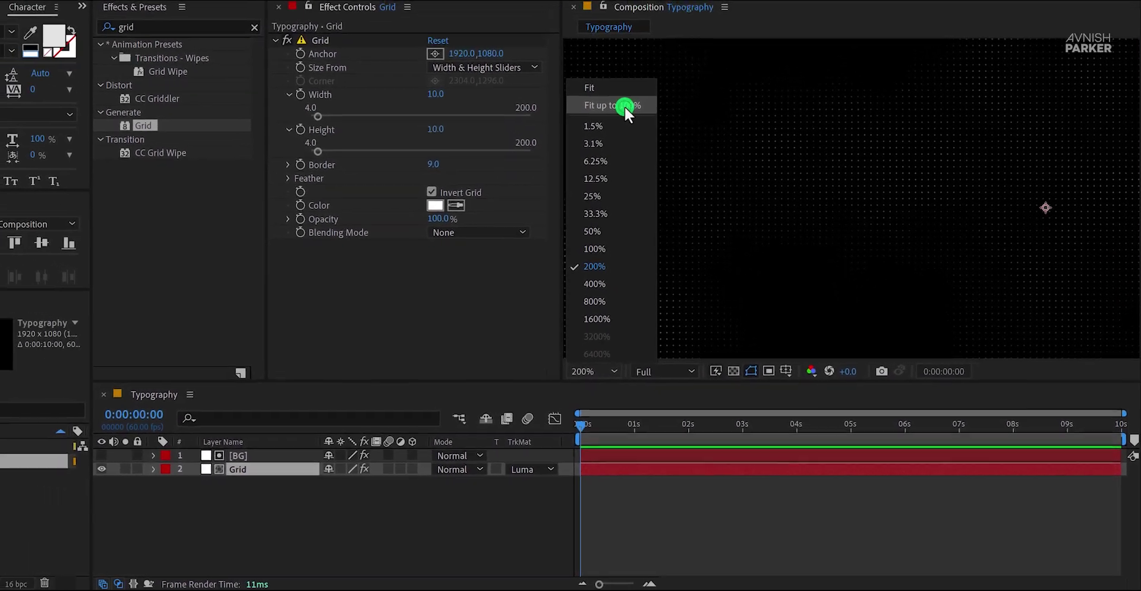
left_click(624, 105)
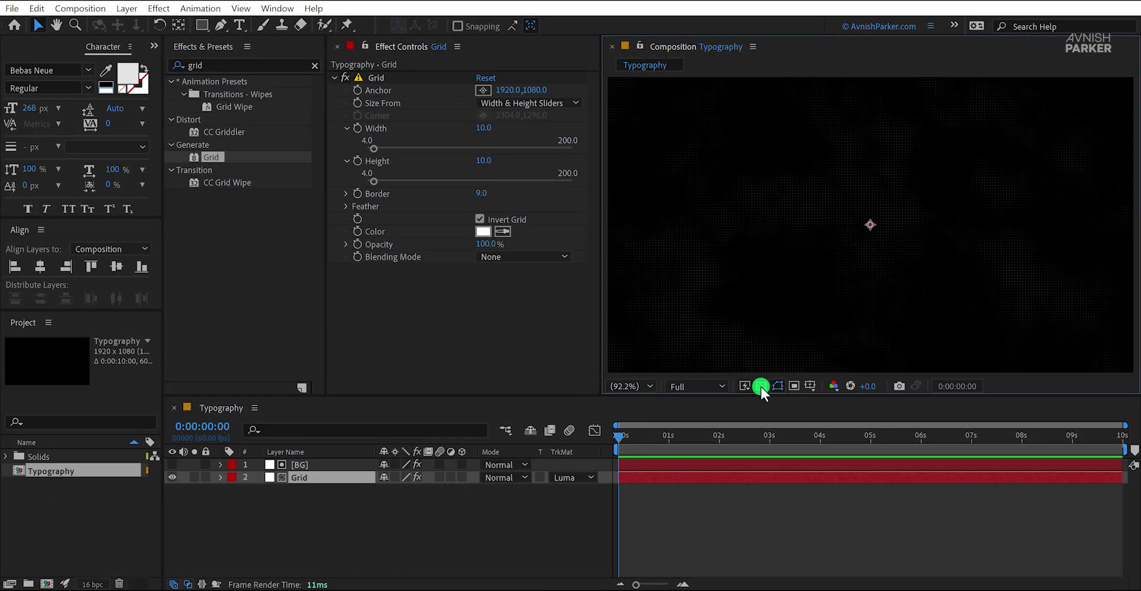
left_click(761, 386)
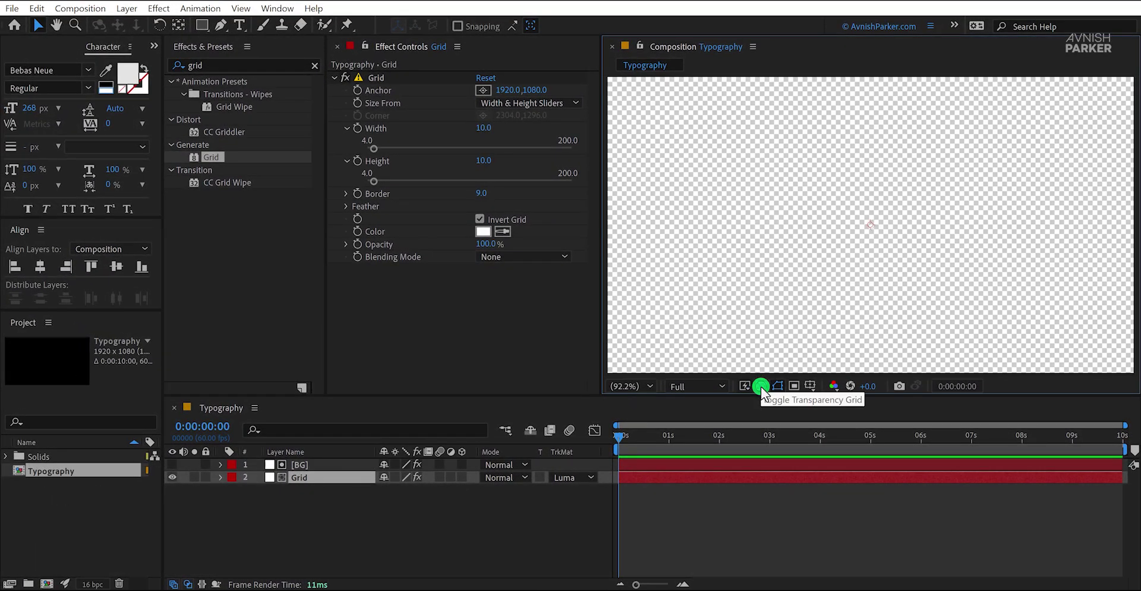
left_click(761, 386)
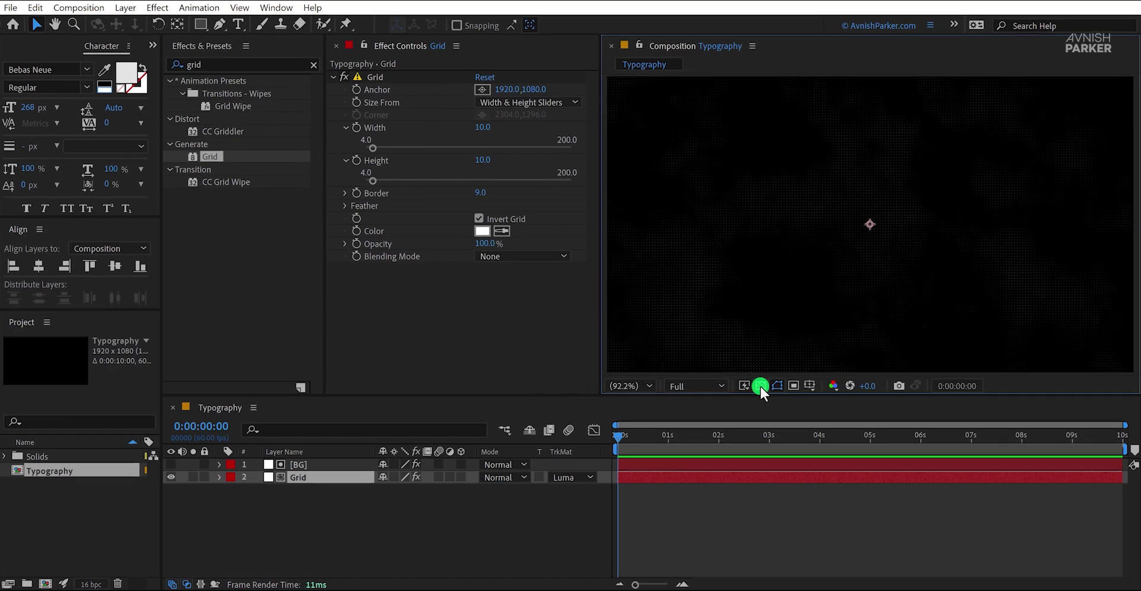
left_click(210, 496)
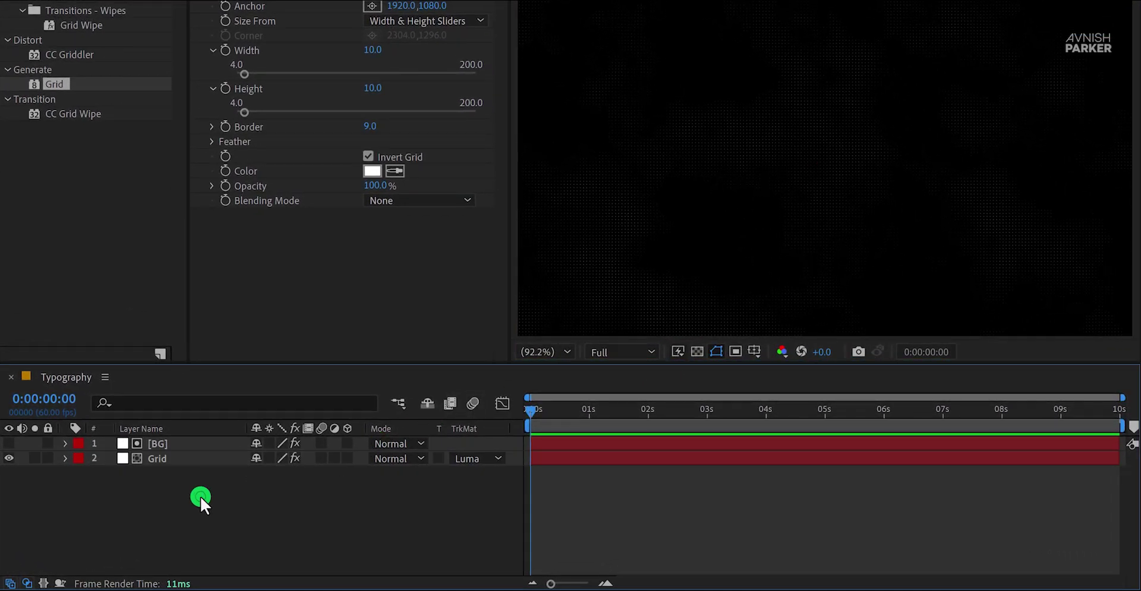
Start a new composition-sized solid named Background.
right_click(209, 496)
mouse_move(321, 291)
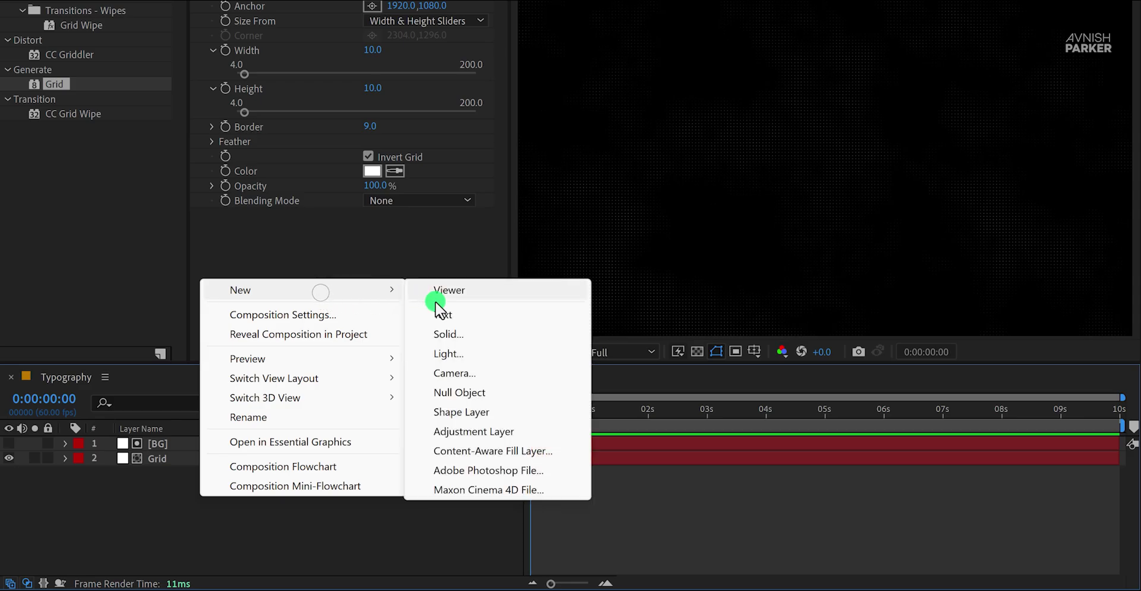
left_click(474, 332)
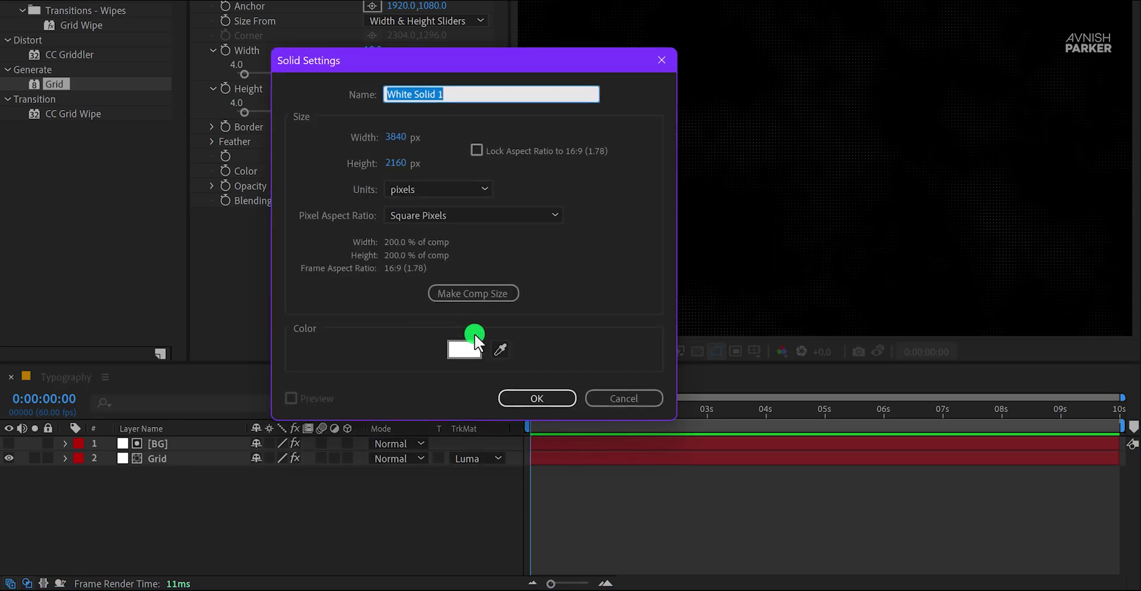
type("Background")
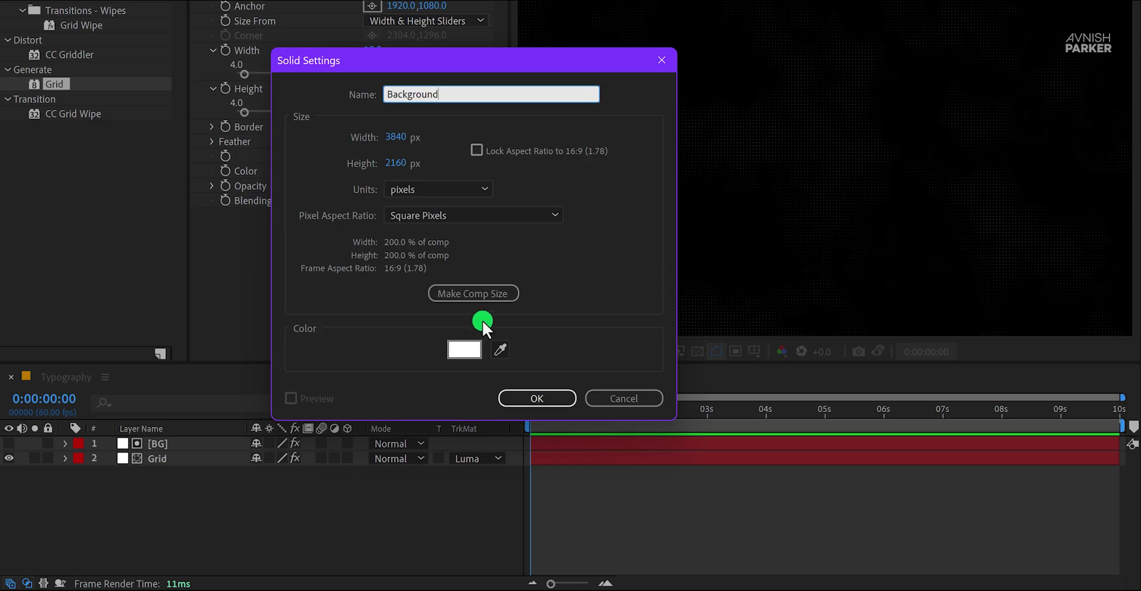
left_click(490, 294)
Give Background the dark violet colour 100F17 and move it to the bottom of the stack.
left_click(473, 346)
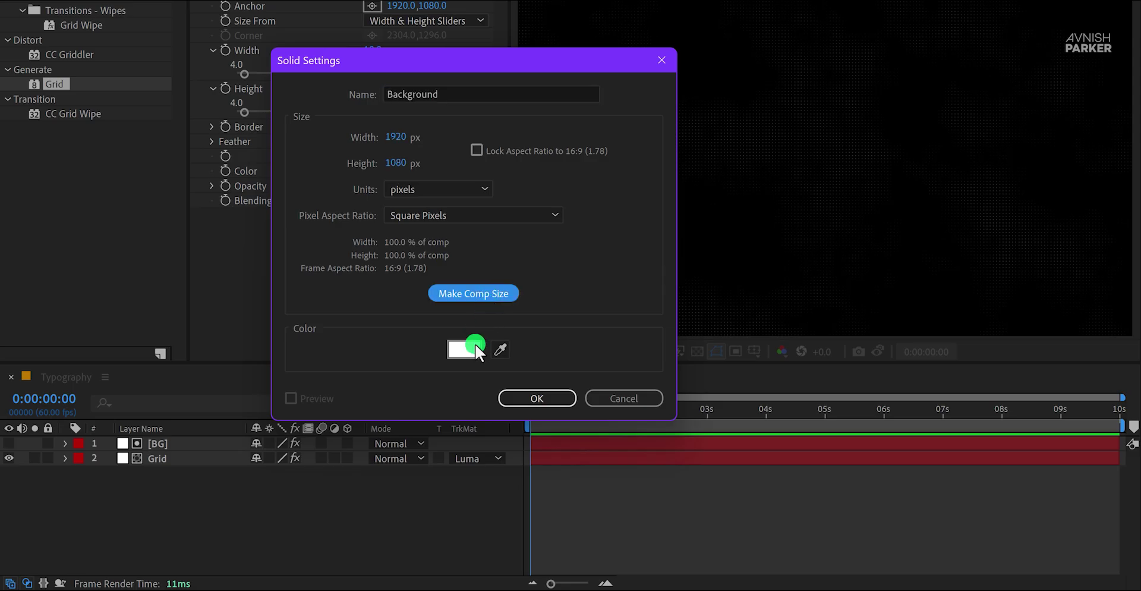
left_click(747, 181)
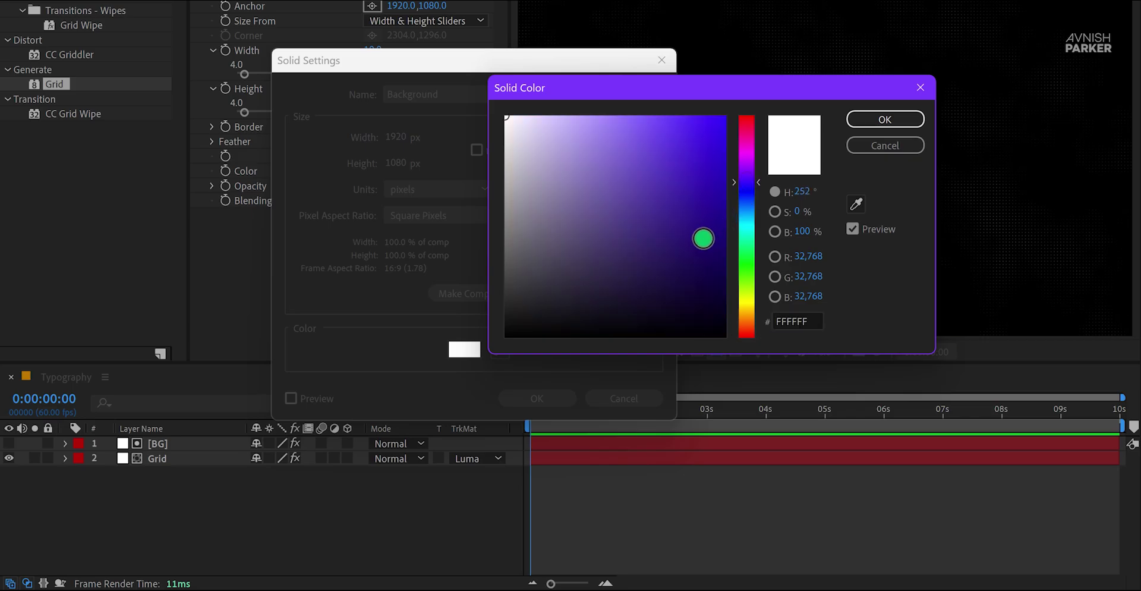
mouse_move(614, 308)
left_mouse_down()
mouse_move(618, 317)
mouse_move(579, 316)
left_mouse_up()
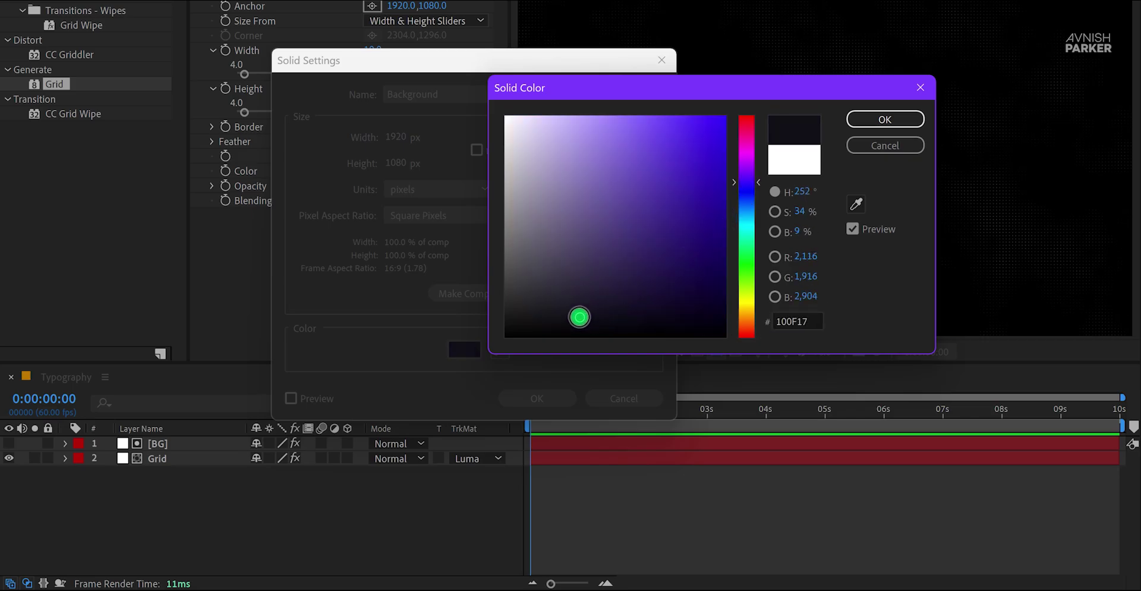
left_click(855, 123)
left_click(537, 398)
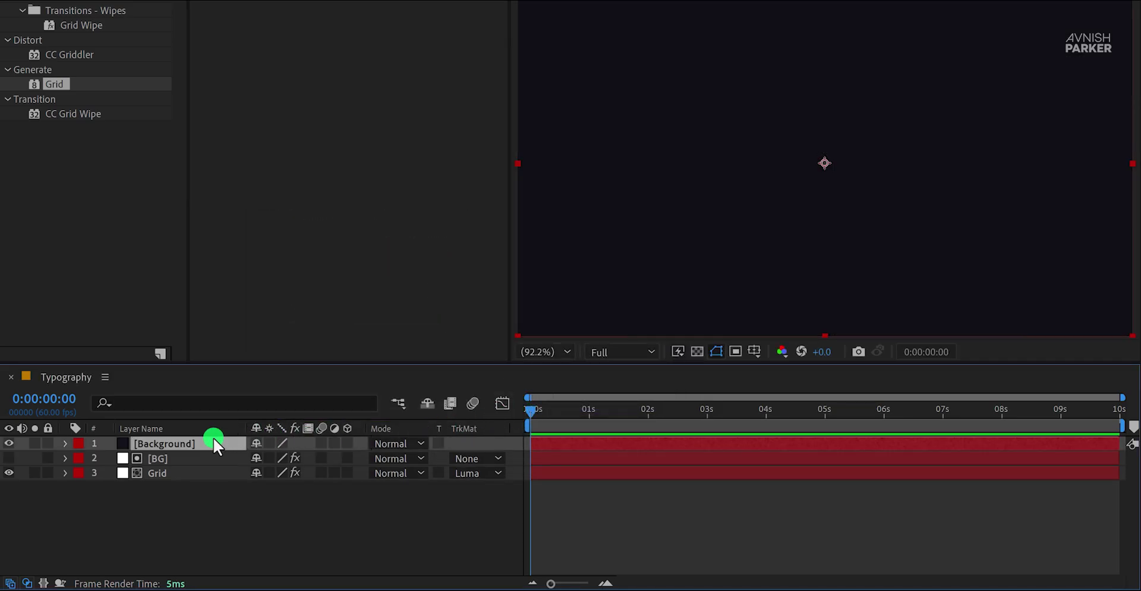
left_click_drag(213, 440, 203, 512)
left_click(204, 511)
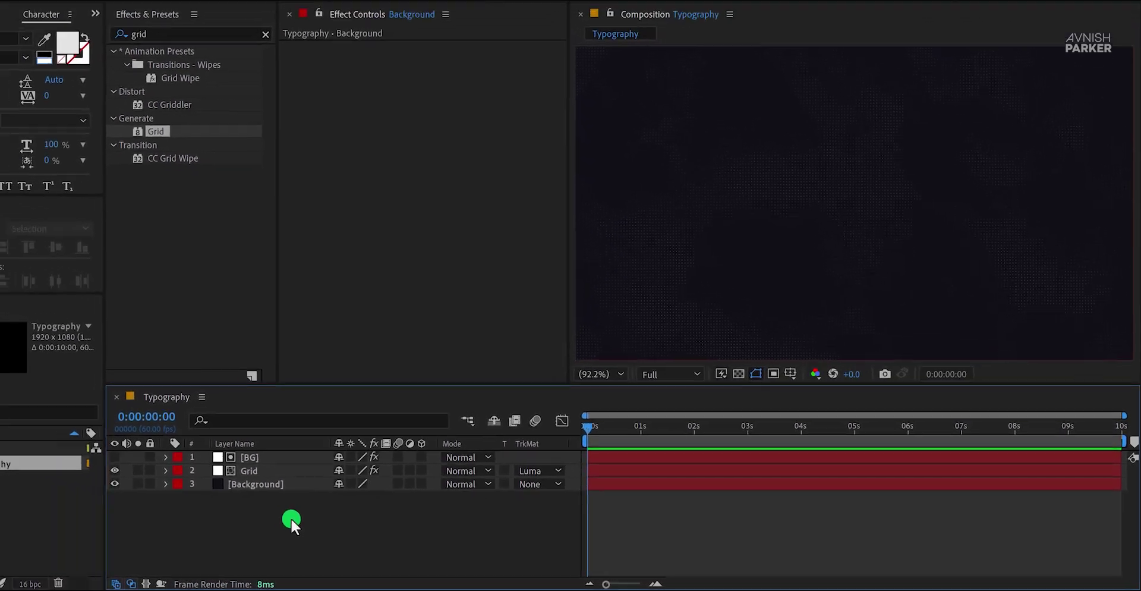
Type the letter D as a new text layer and centre it horizontally and vertically.
left_click(237, 25)
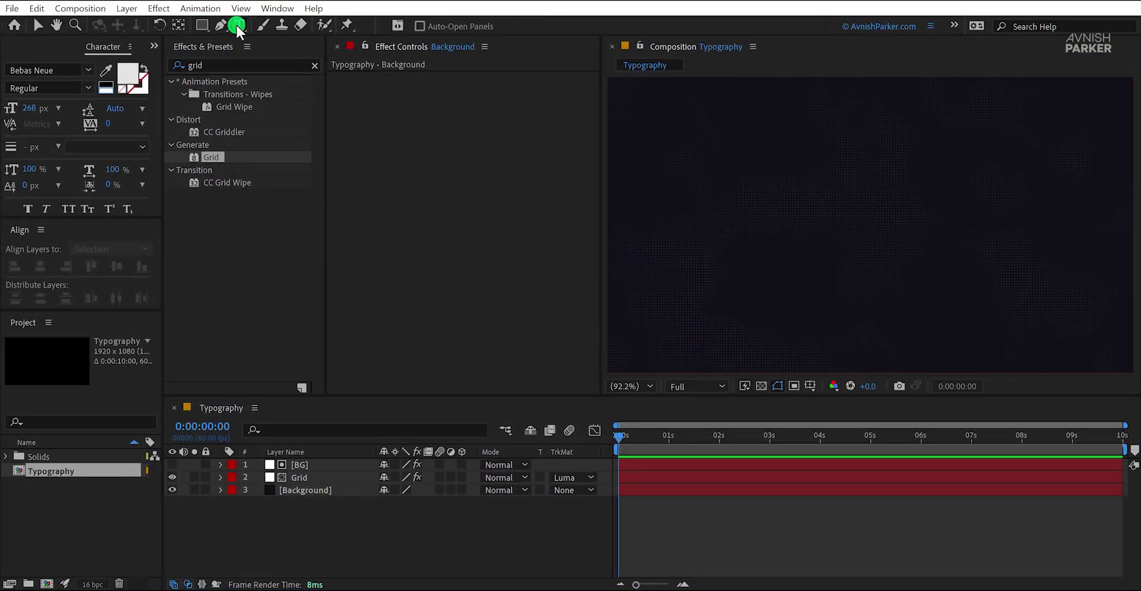
left_click(843, 246)
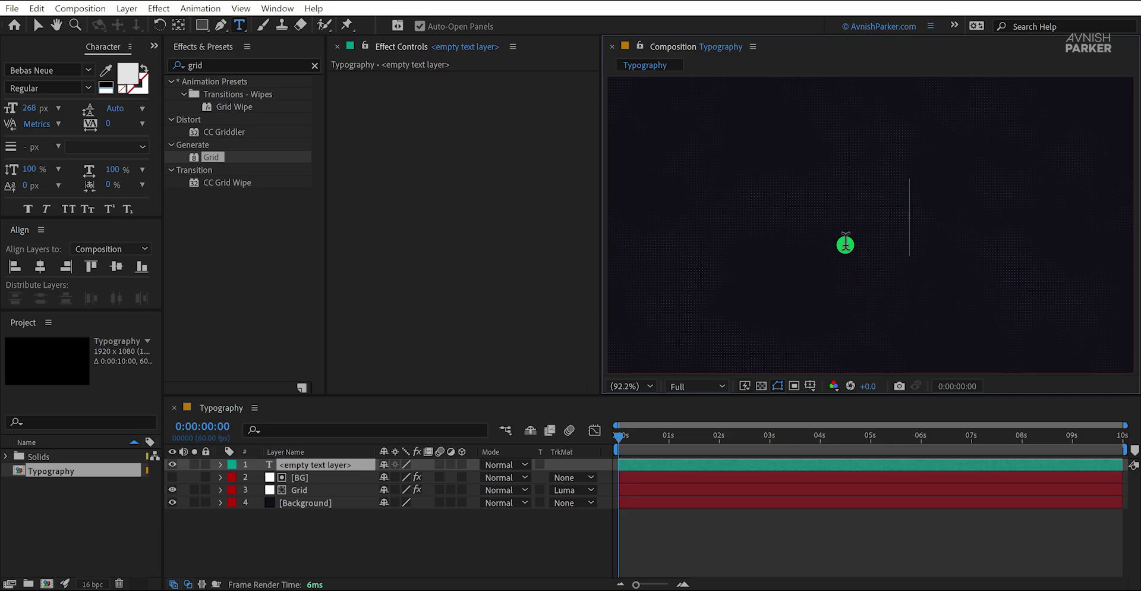
type("d")
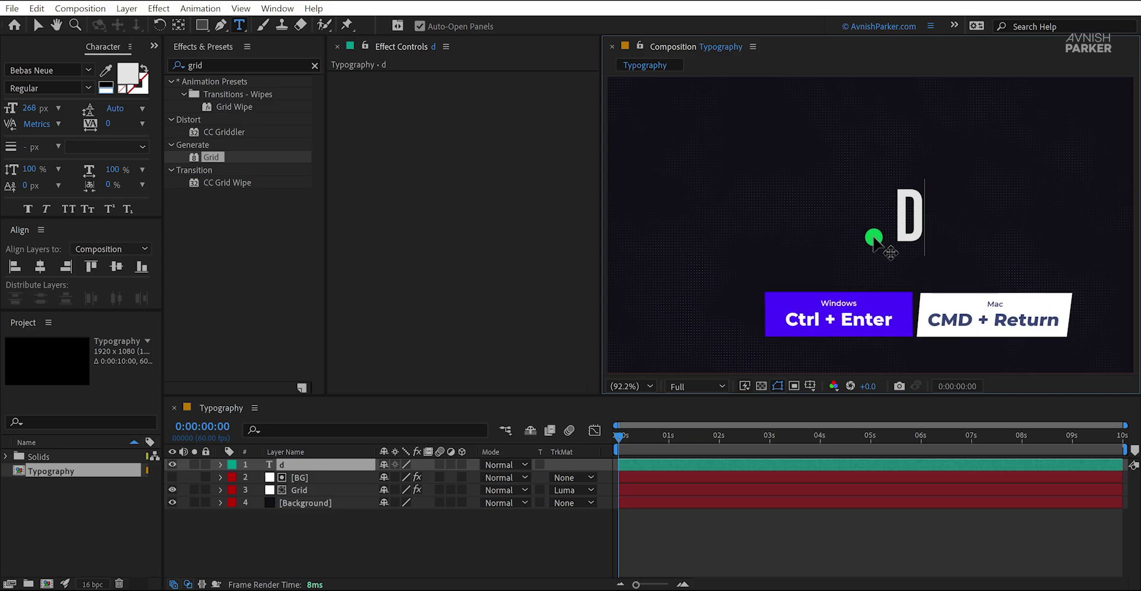
key("ctrl+Return")
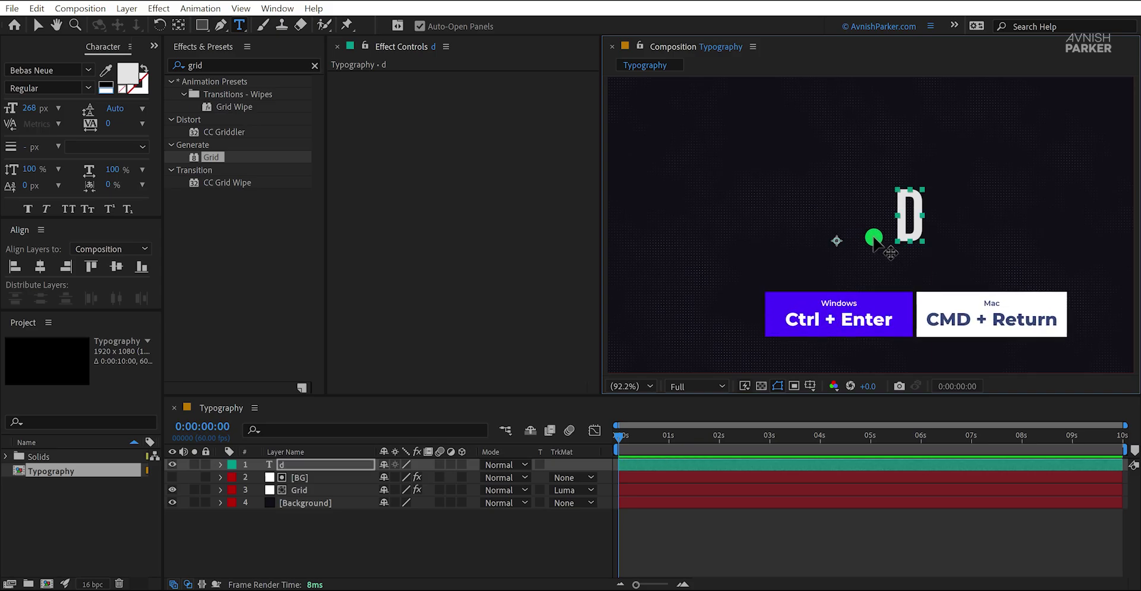
key("v")
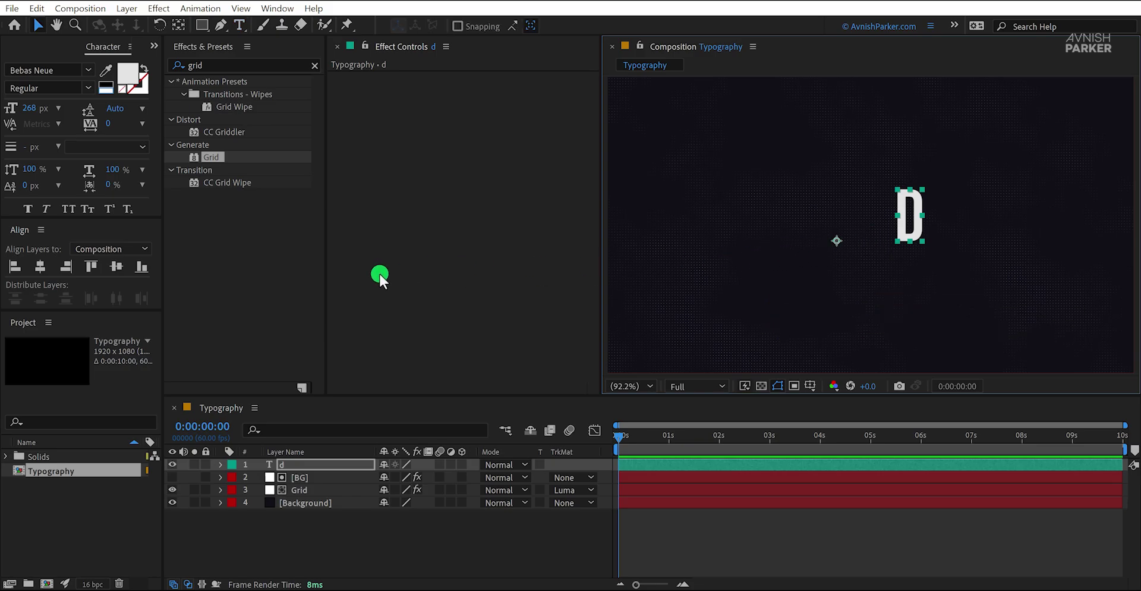
left_click(41, 267)
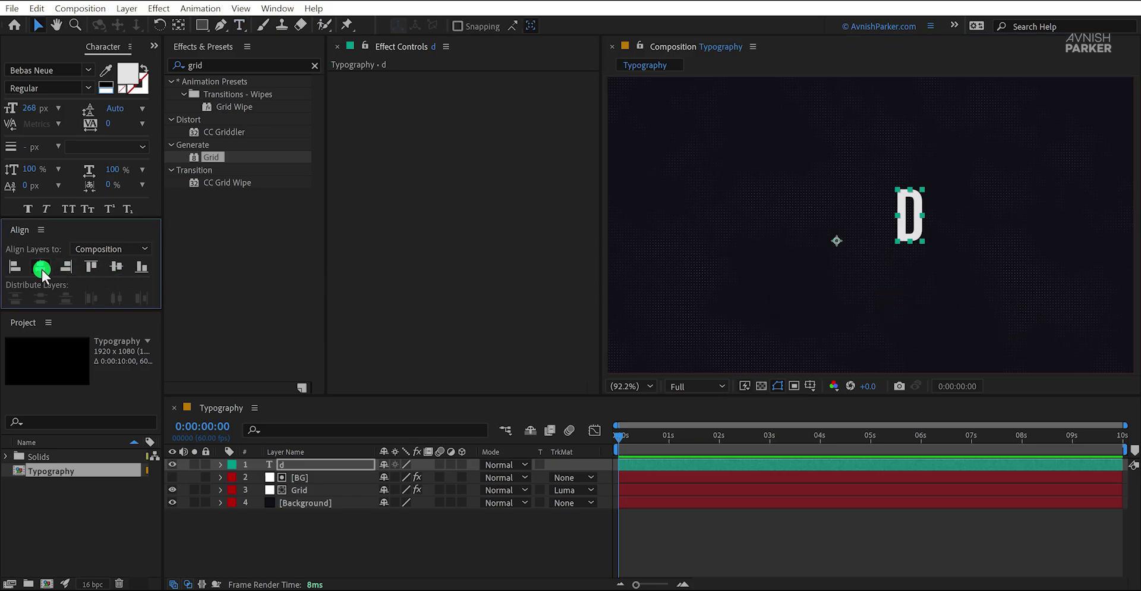
left_click(120, 266)
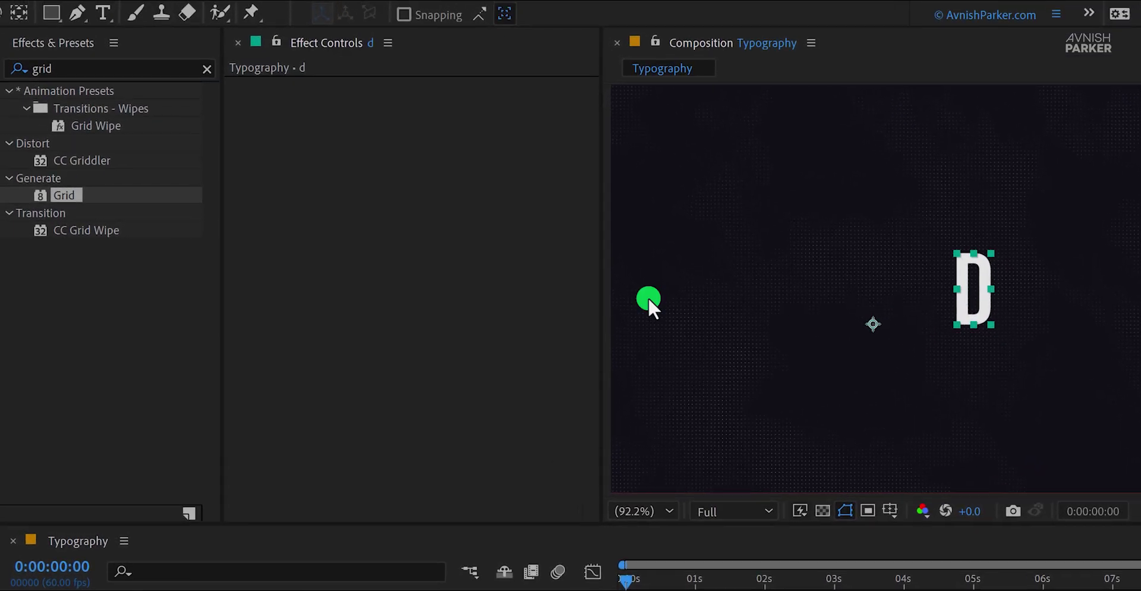
Apply CC RepeTile to the D with Expand Down 500, then delete the effect.
double_click(129, 67)
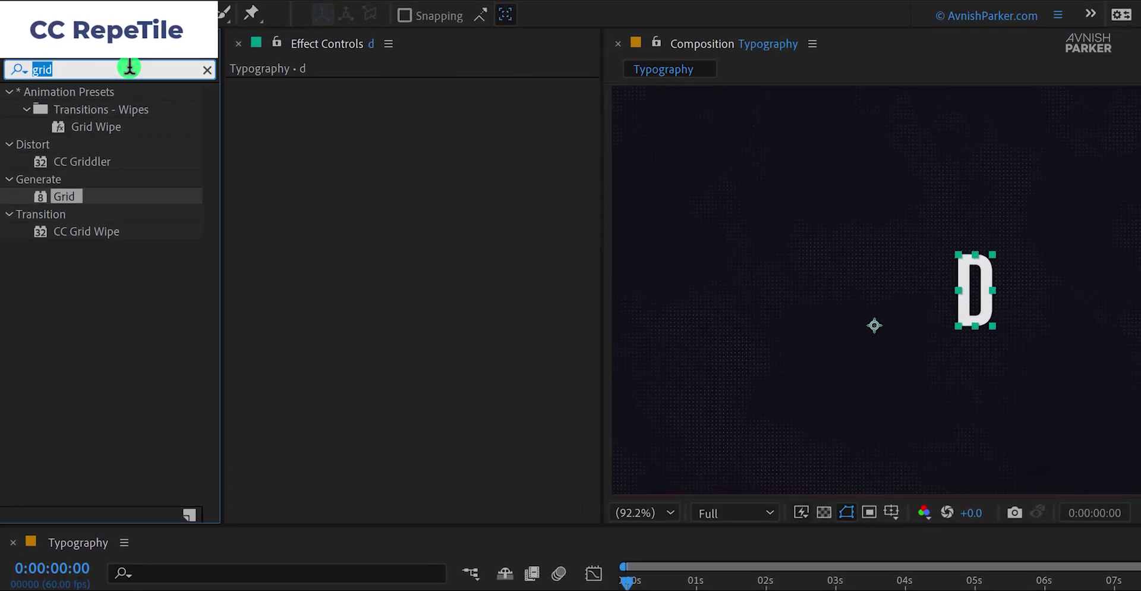
type("tile")
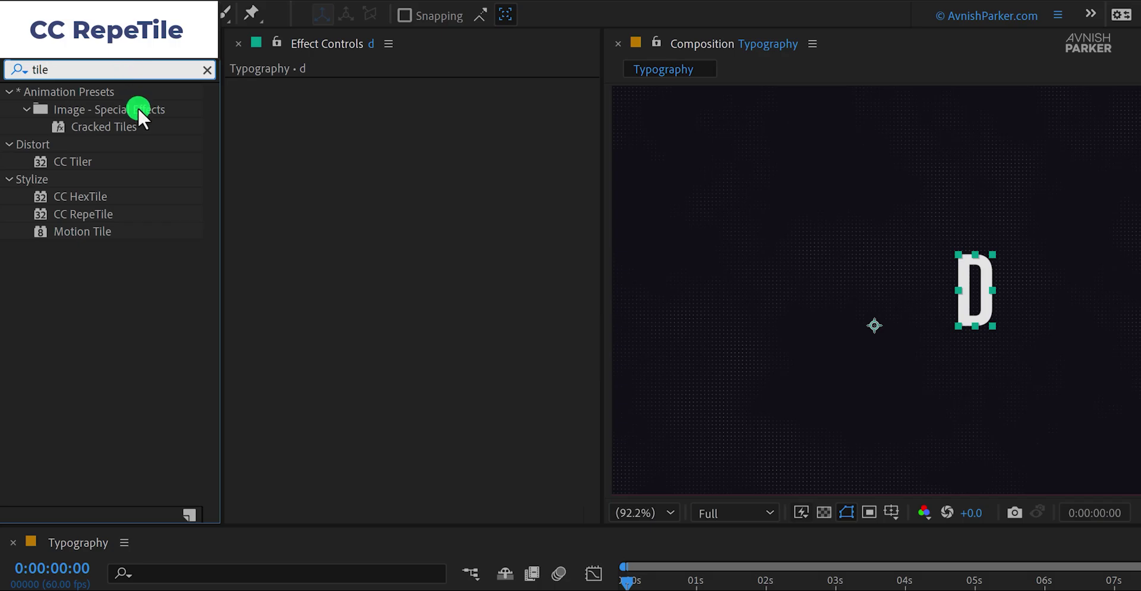
left_click_drag(111, 211, 360, 225)
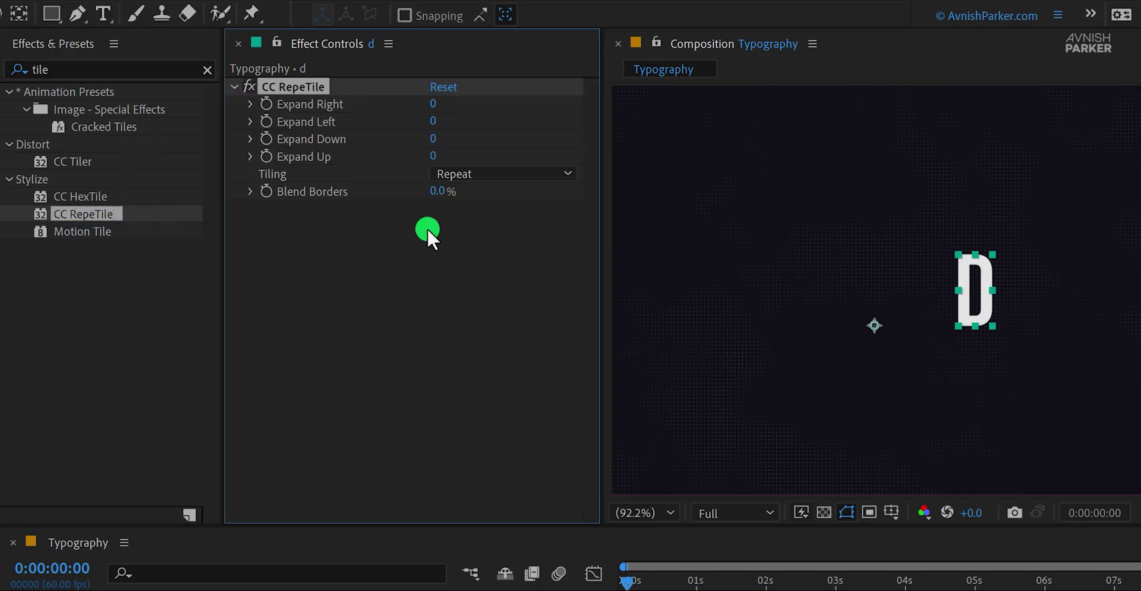
left_click(431, 142)
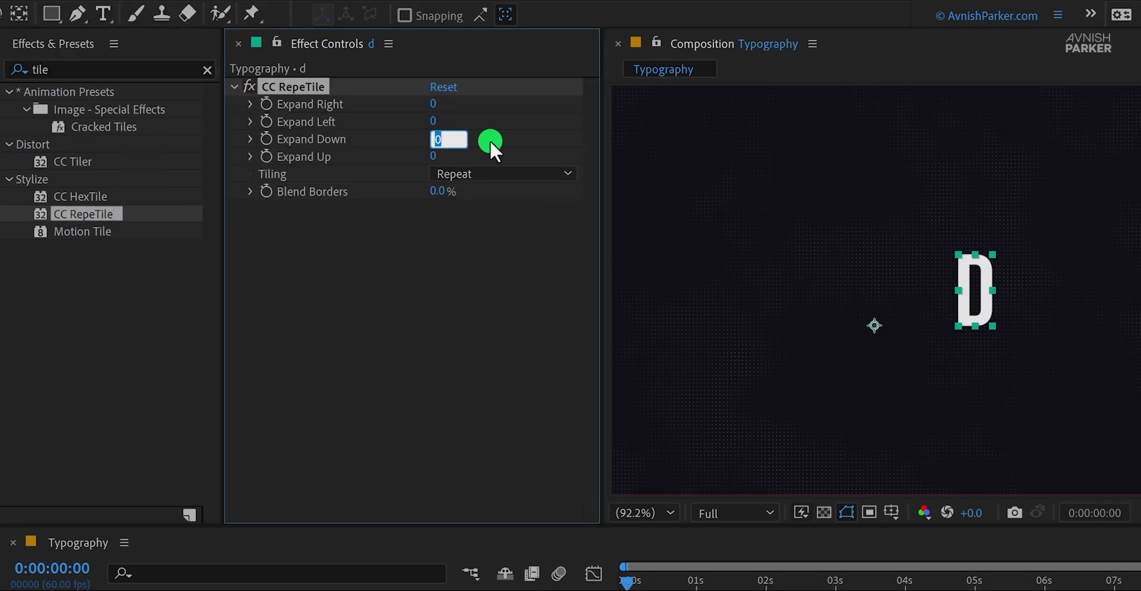
type("500")
key("Return")
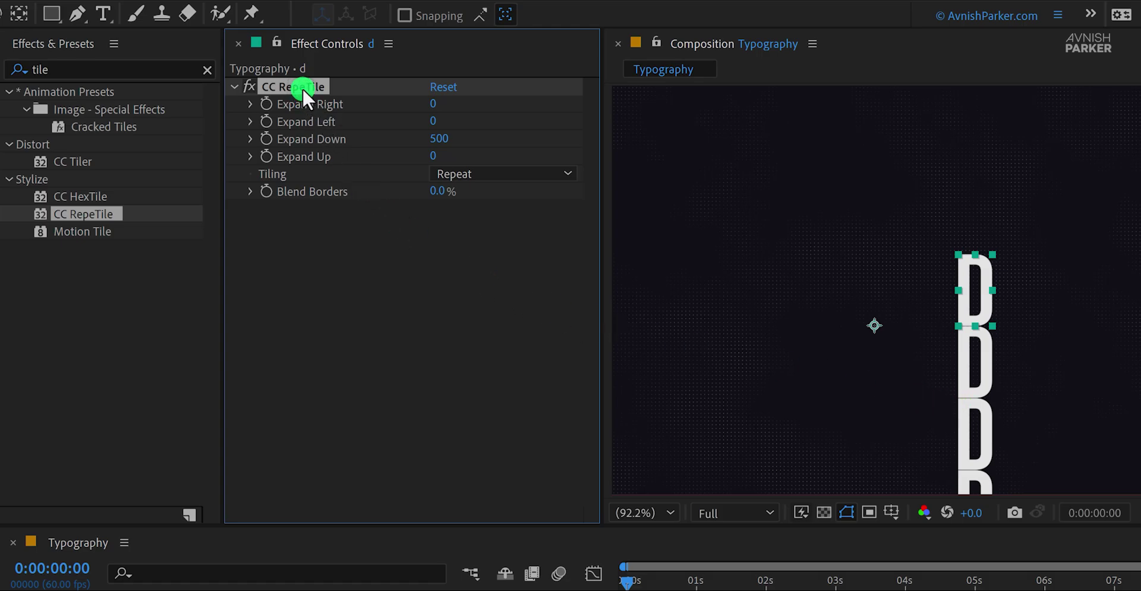
key("Delete")
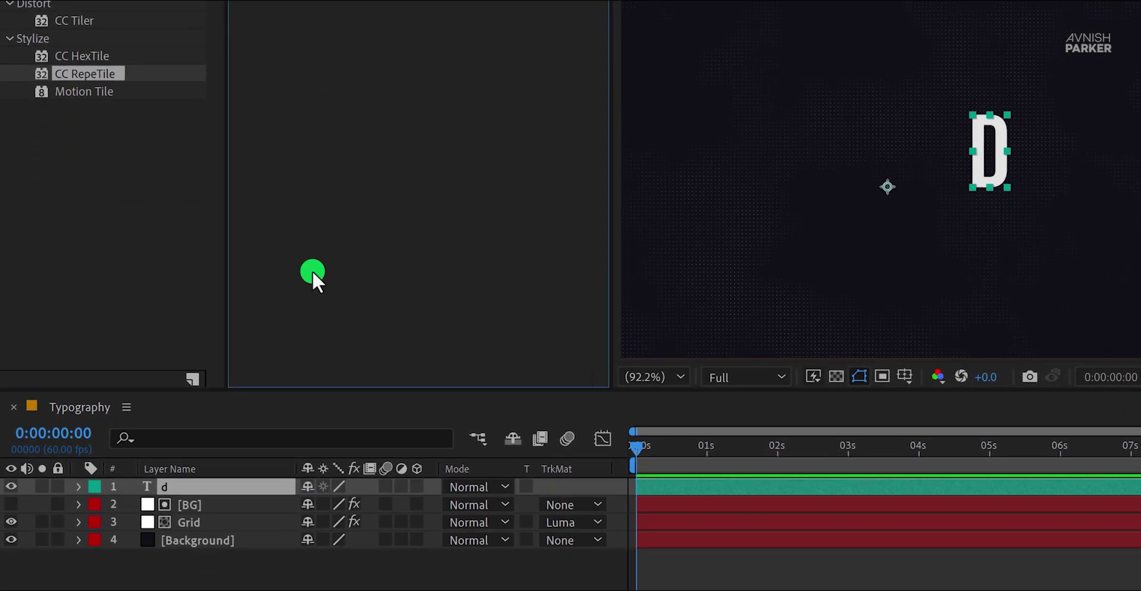
Pre-compose the d text layer as 'Letter D', moving all attributes into it.
right_click(230, 486)
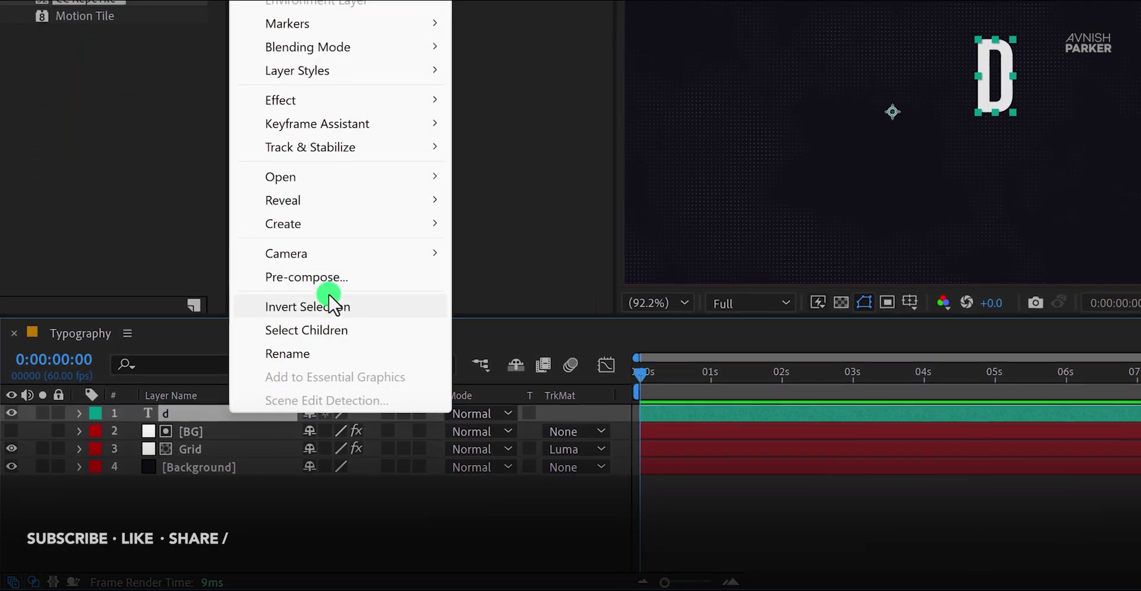
left_click(307, 277)
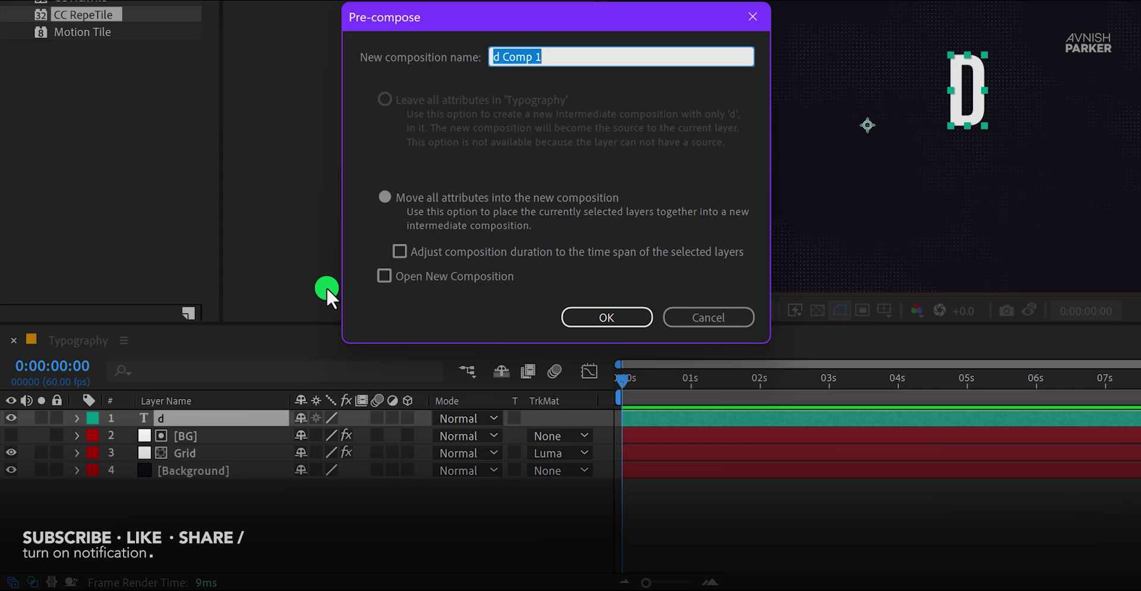
left_click(452, 102)
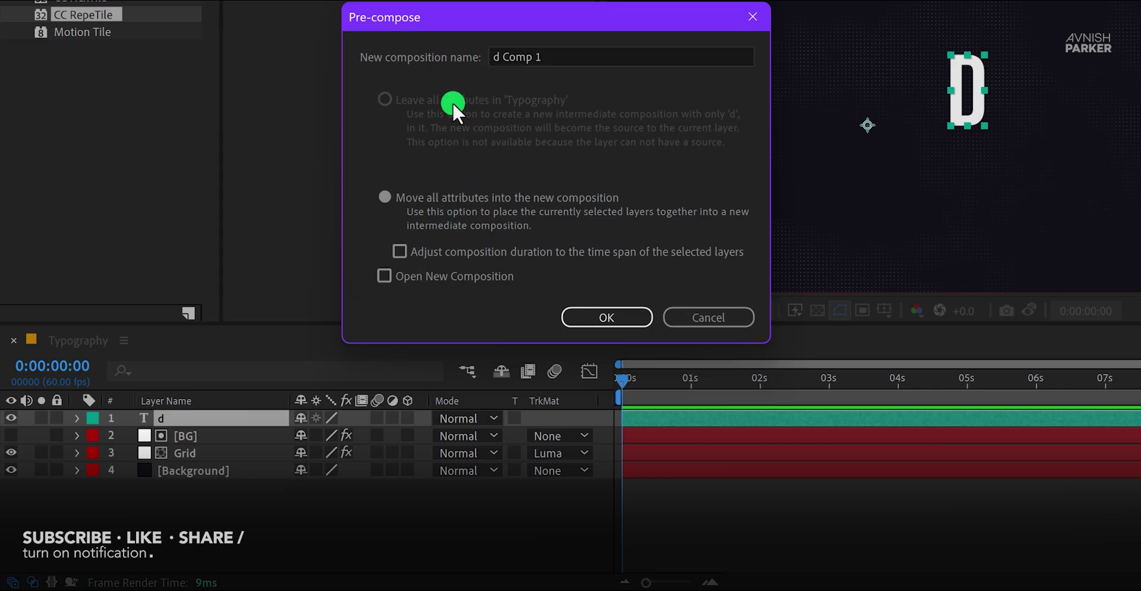
left_click(445, 195)
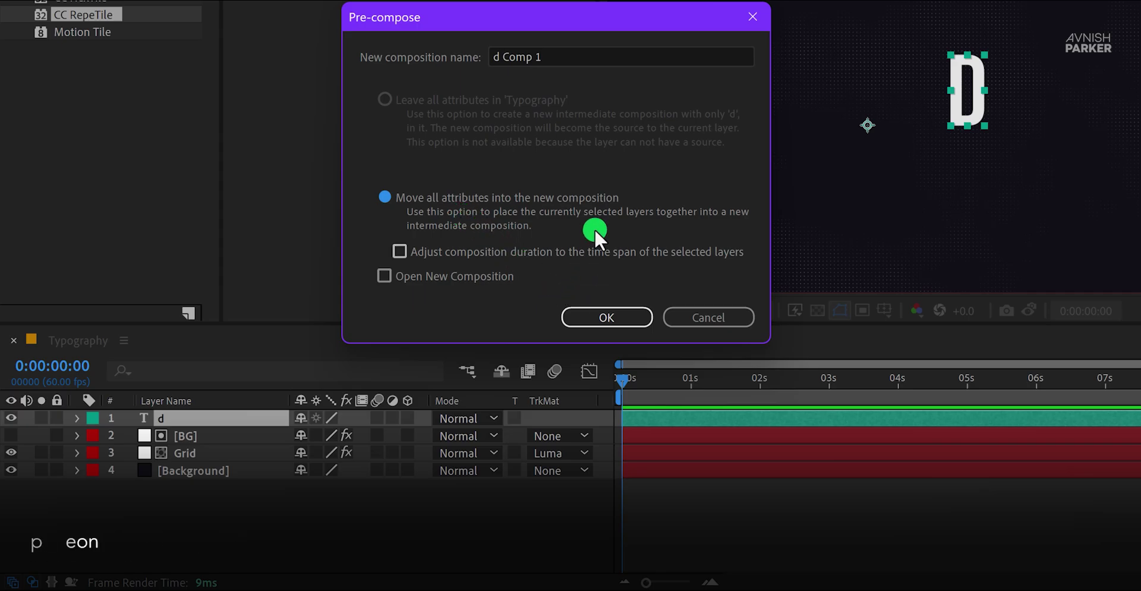
left_click(569, 56)
type("L")
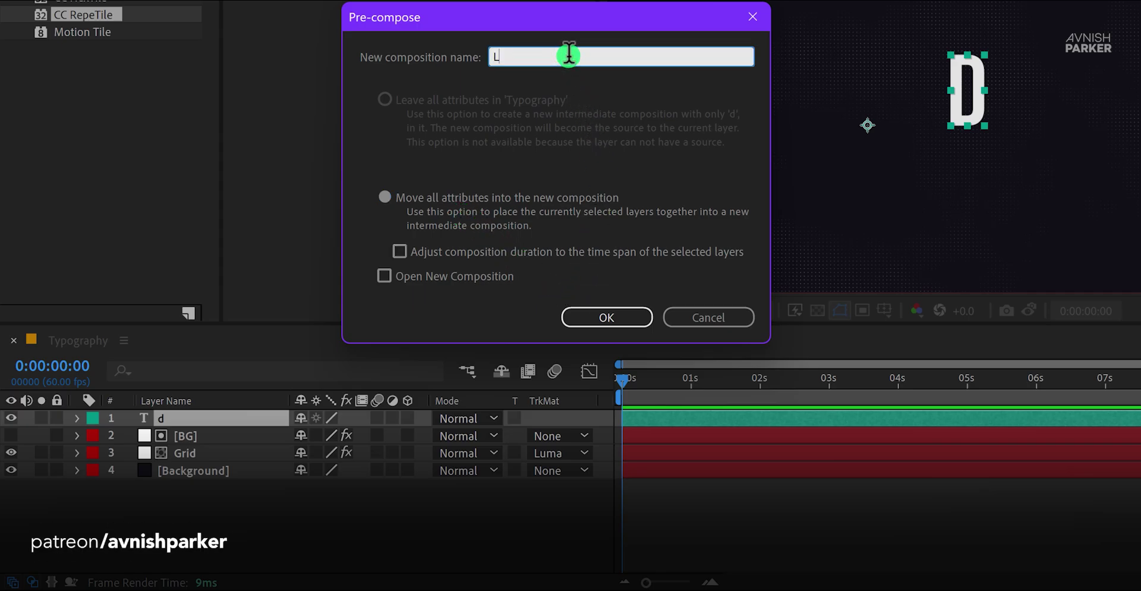
type("etter D")
left_click(597, 311)
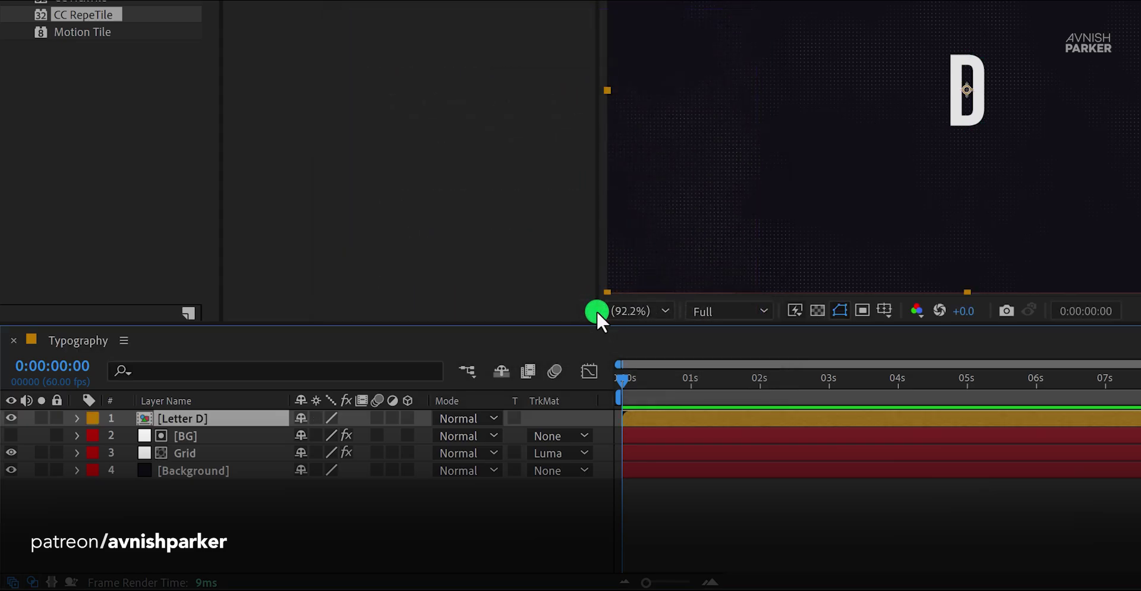
Inside Letter D, draw a region of interest tightly around the letter.
double_click(244, 417)
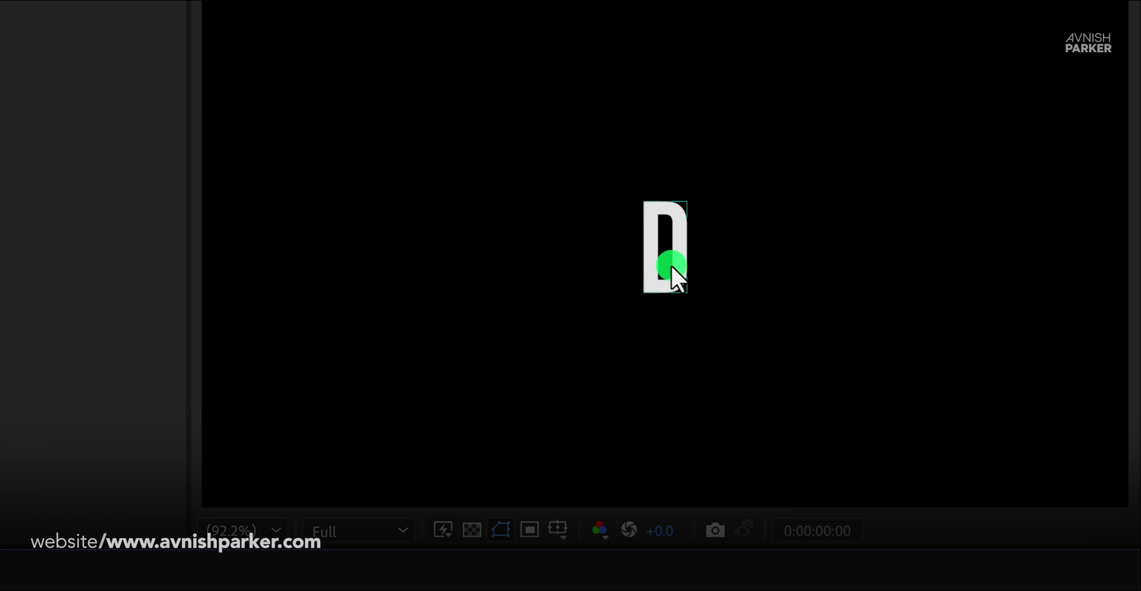
scroll(672, 265, "up", 5)
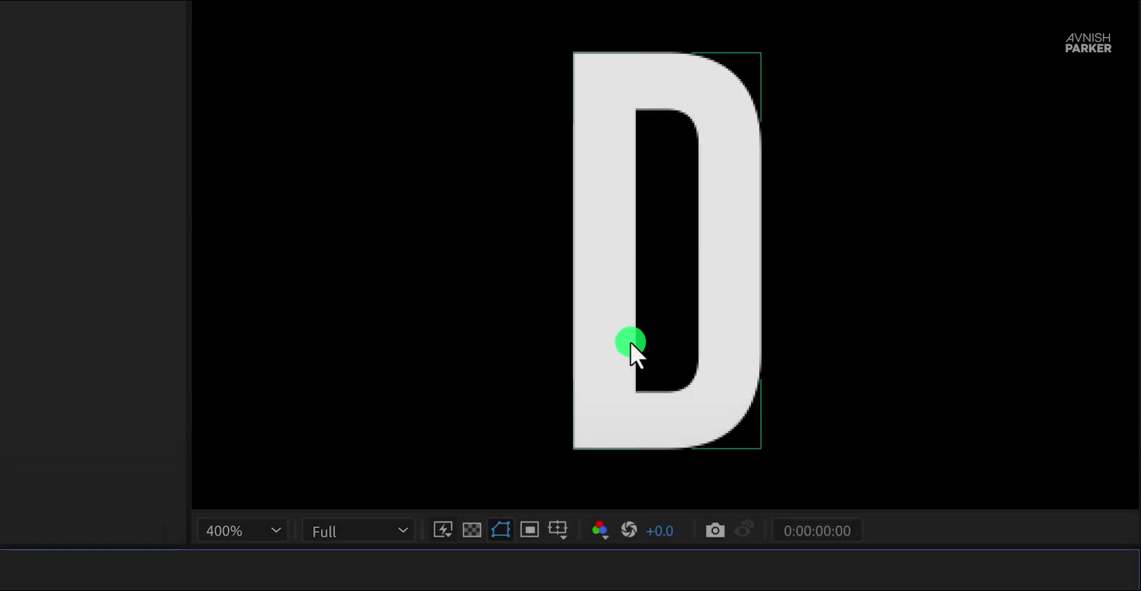
left_click(537, 497)
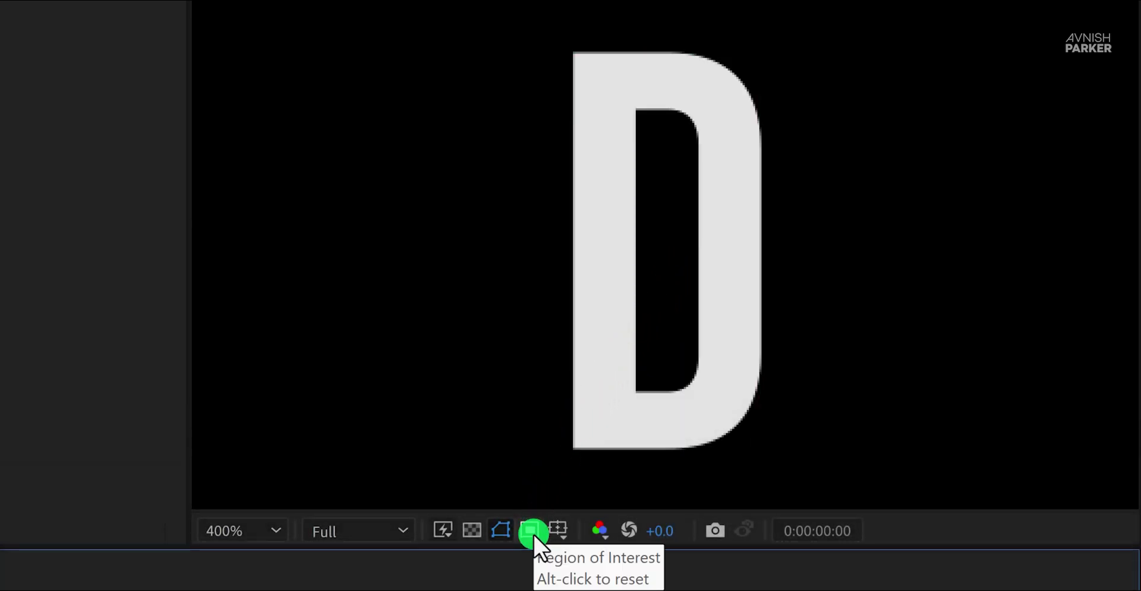
left_click(533, 531)
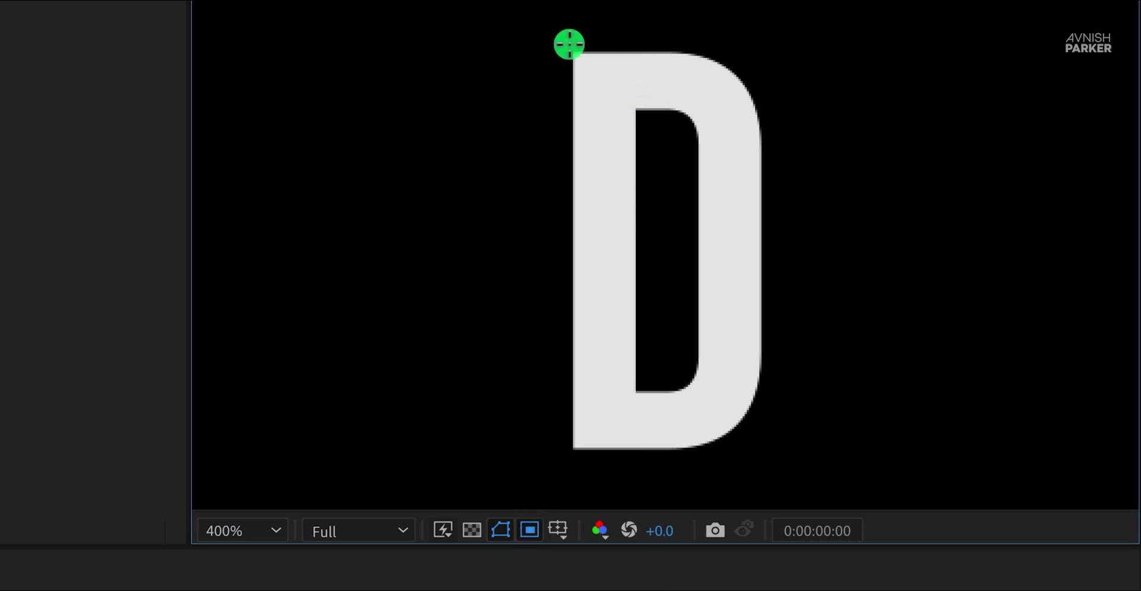
left_click_drag(569, 44, 766, 451)
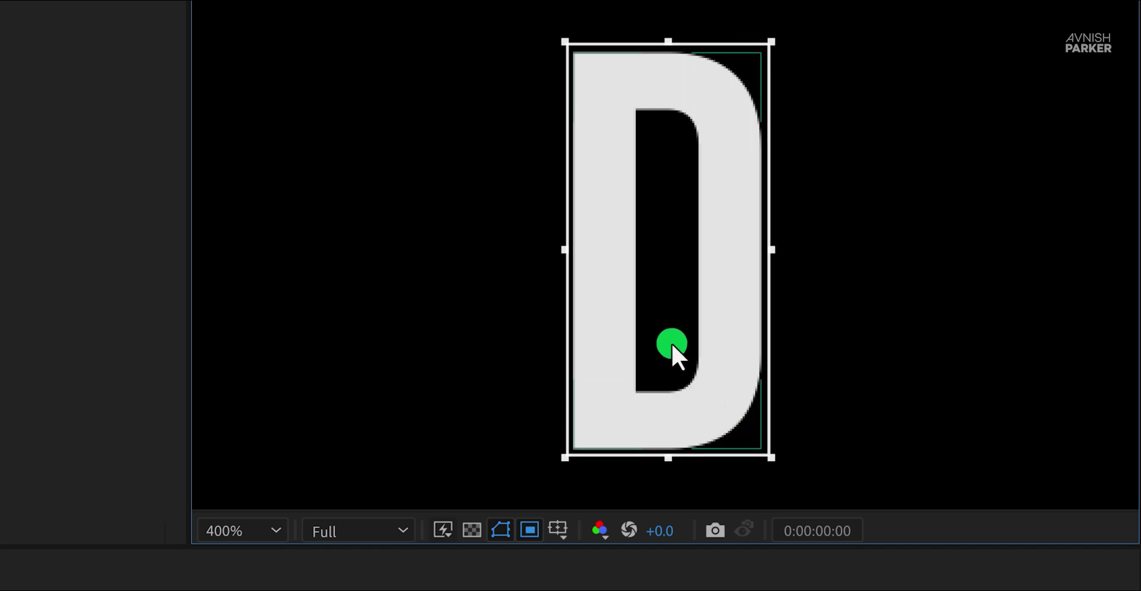
Fit the view and crop the Letter D comp to the region of interest (95×195).
left_click(256, 529)
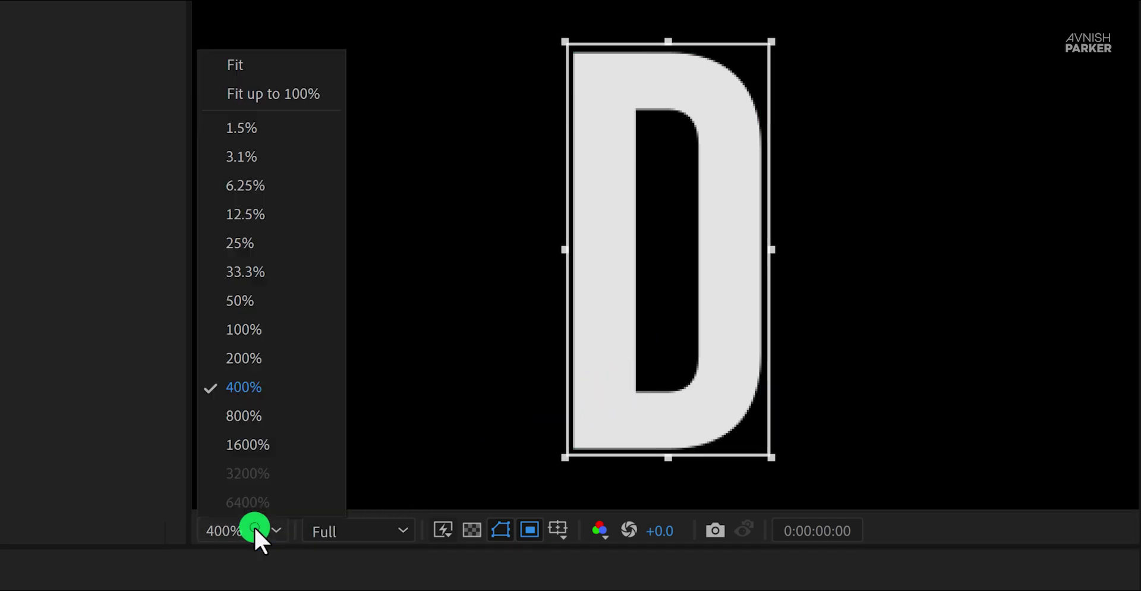
left_click(290, 97)
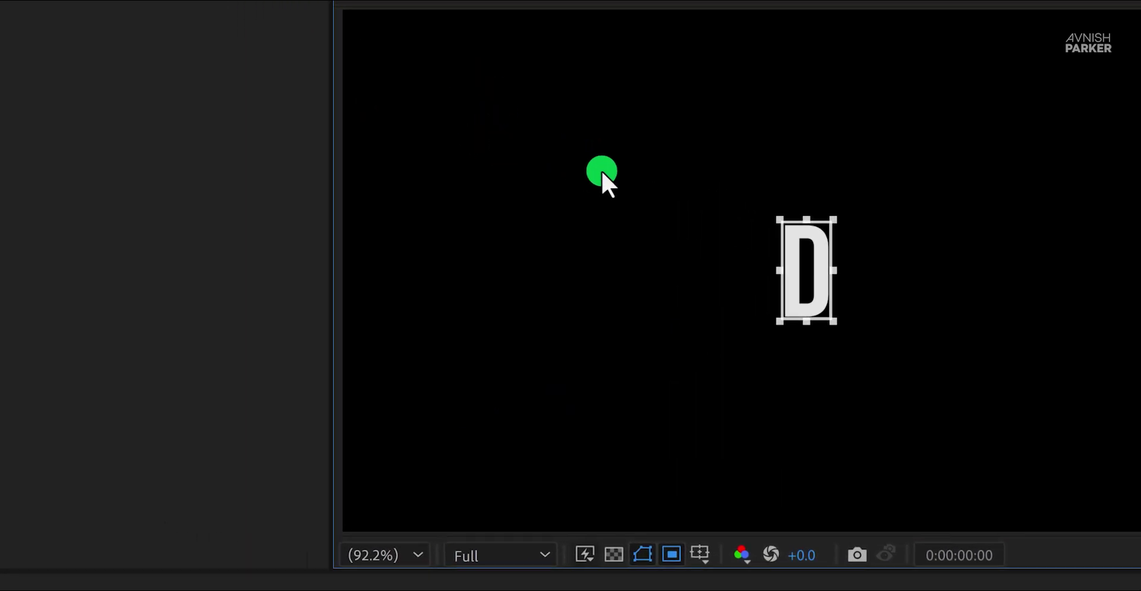
left_click(145, 17)
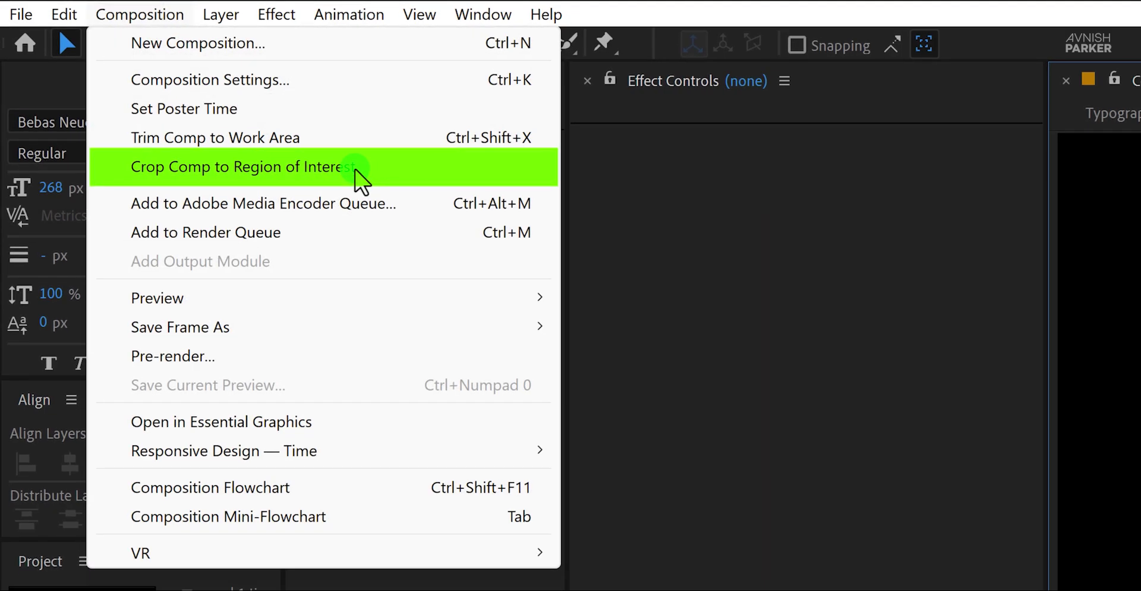
left_click(357, 171)
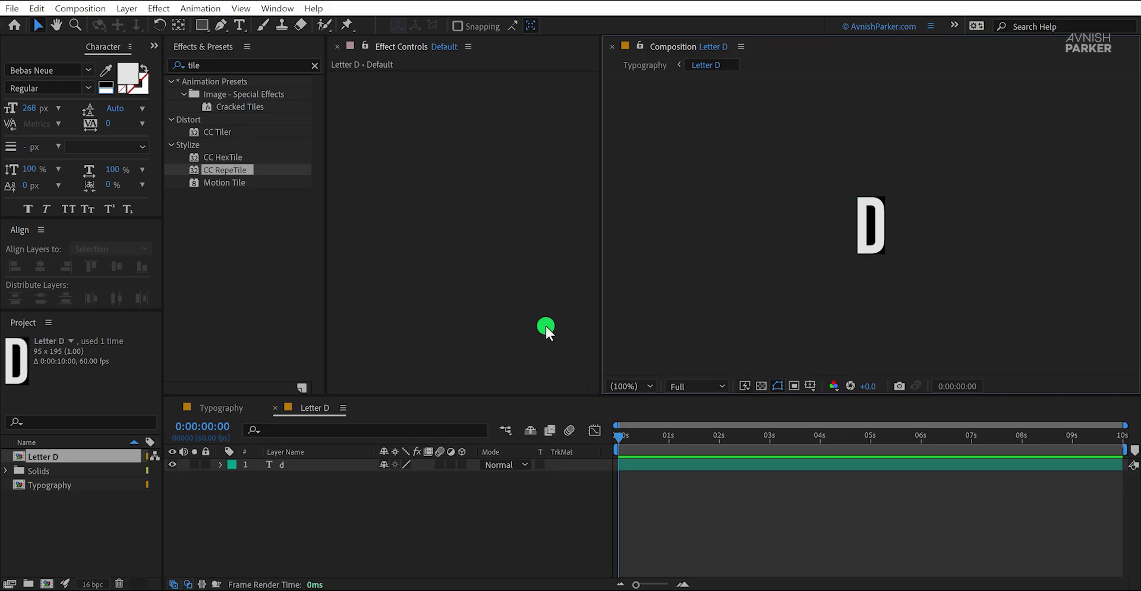
Try duplicating the Letter D layer and changing it to E, then undo both changes.
left_click(237, 407)
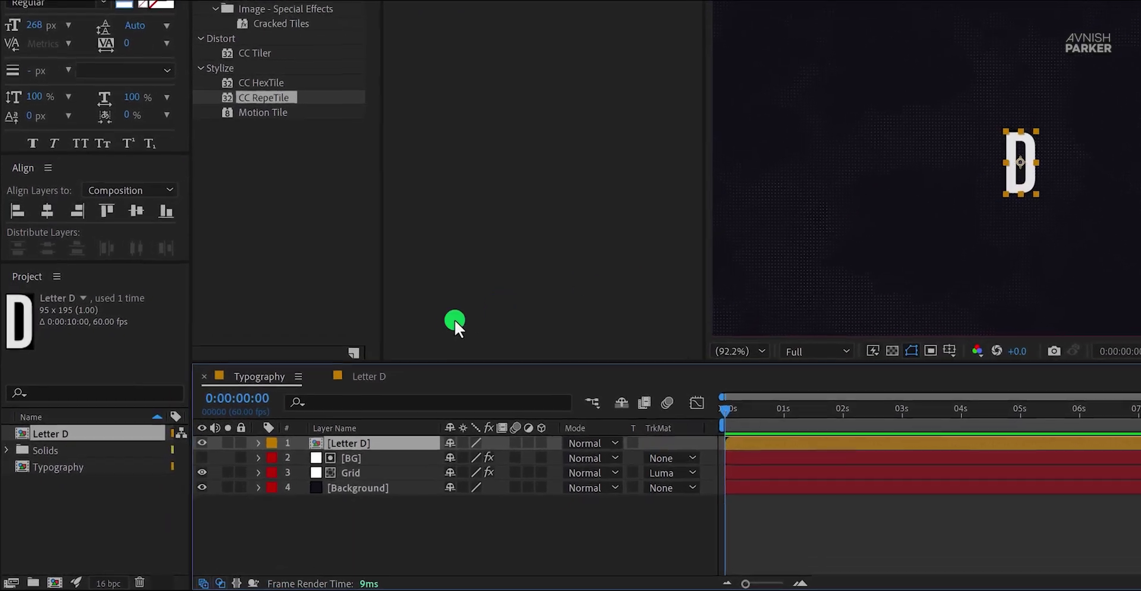
left_click(378, 366)
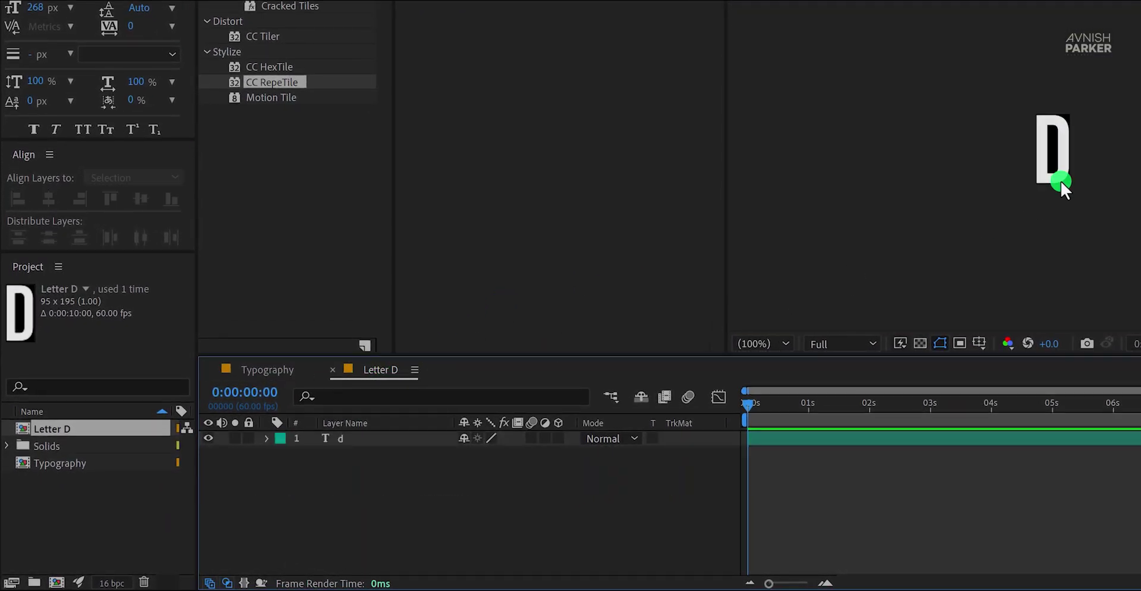
scroll(1061, 181, "up", 5)
scroll(1094, 168, "down", 1)
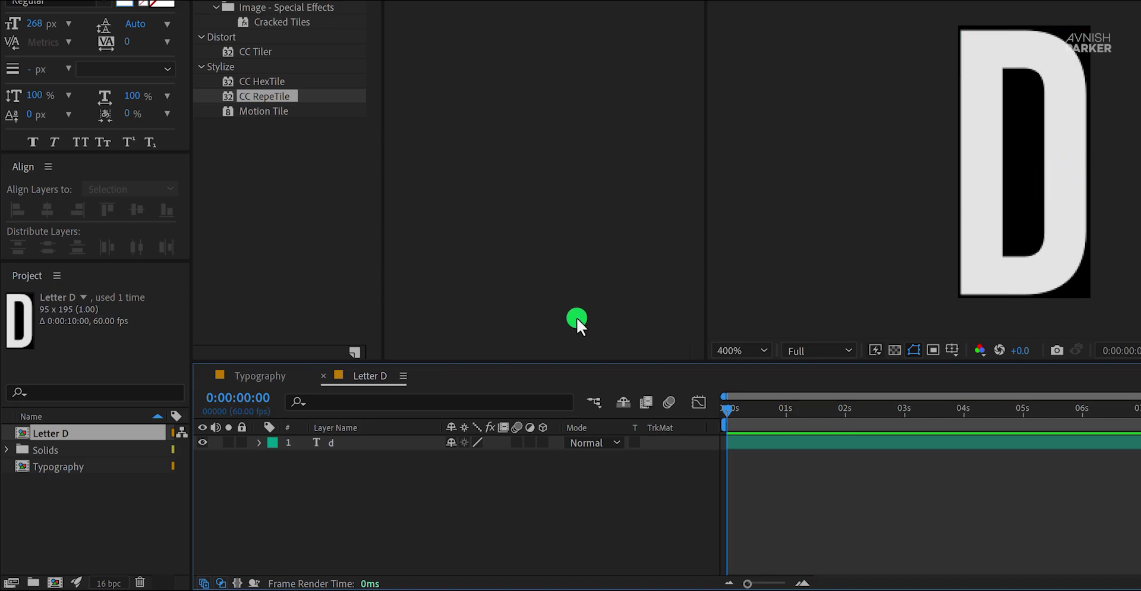
left_click(273, 373)
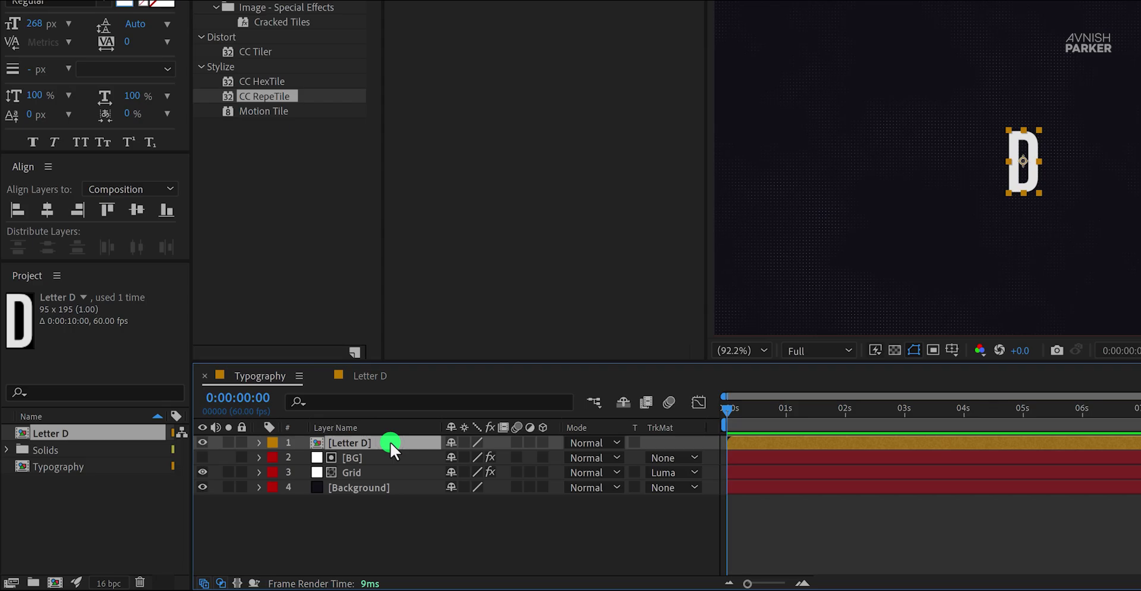
key("ctrl+d")
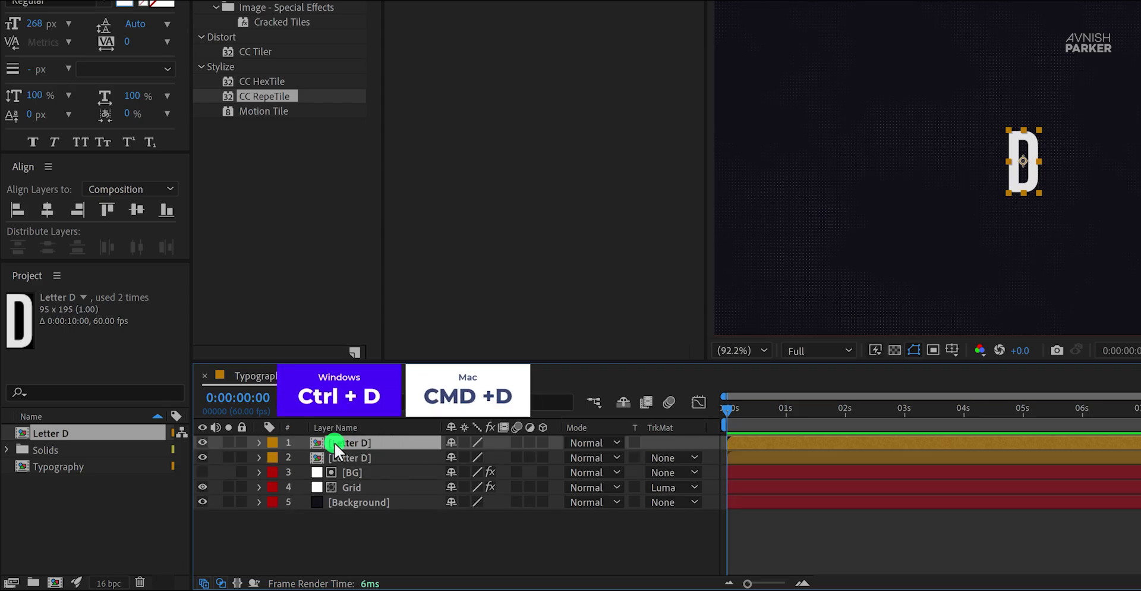
double_click(317, 442)
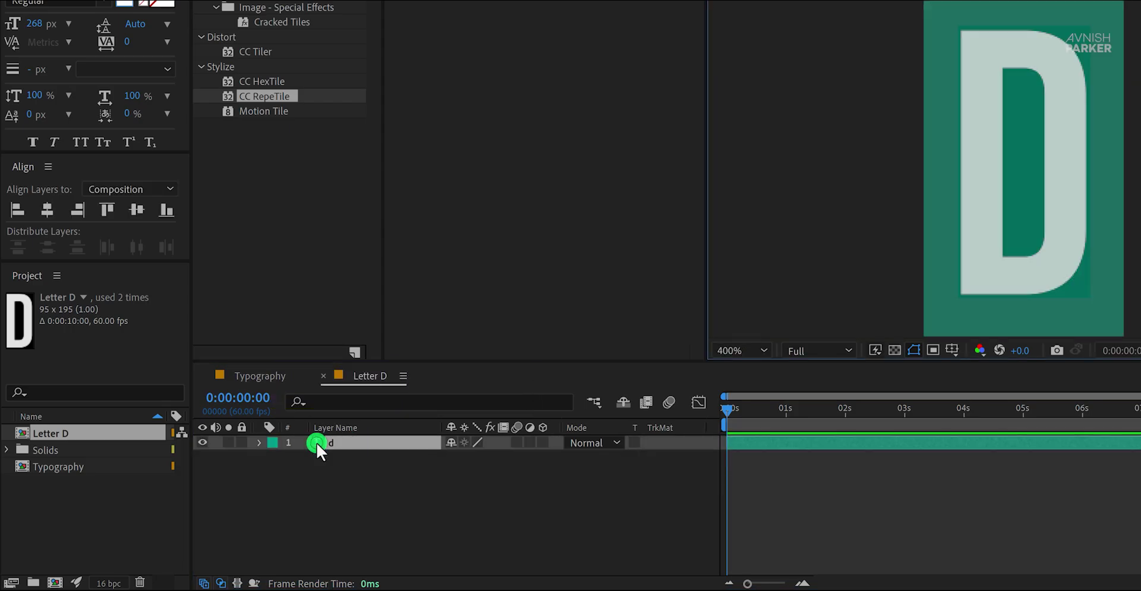
type("E")
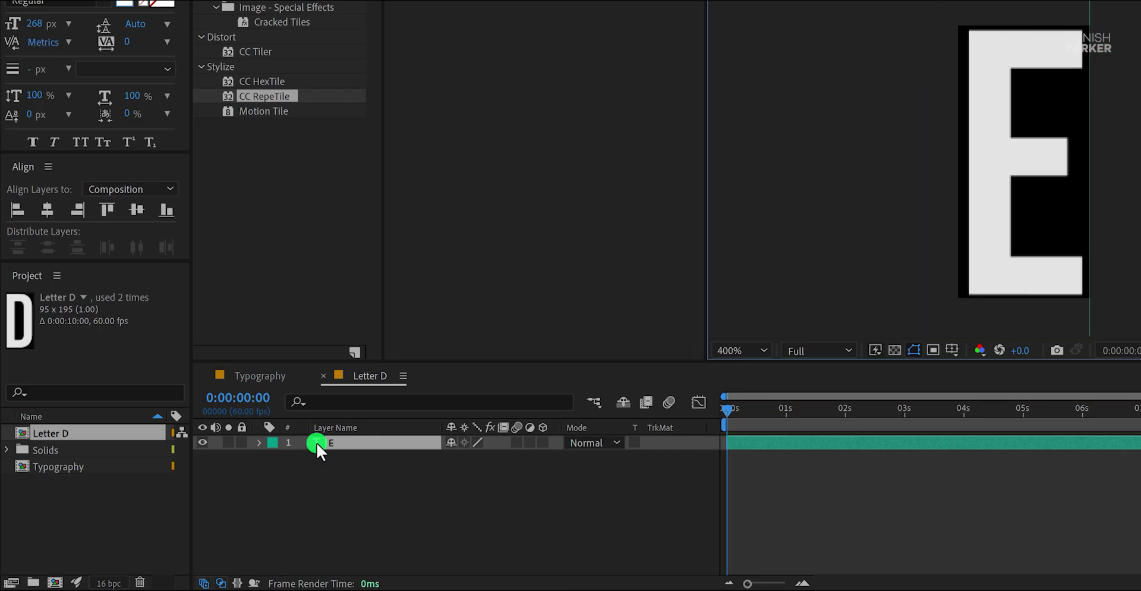
left_click(351, 469)
left_click(287, 380)
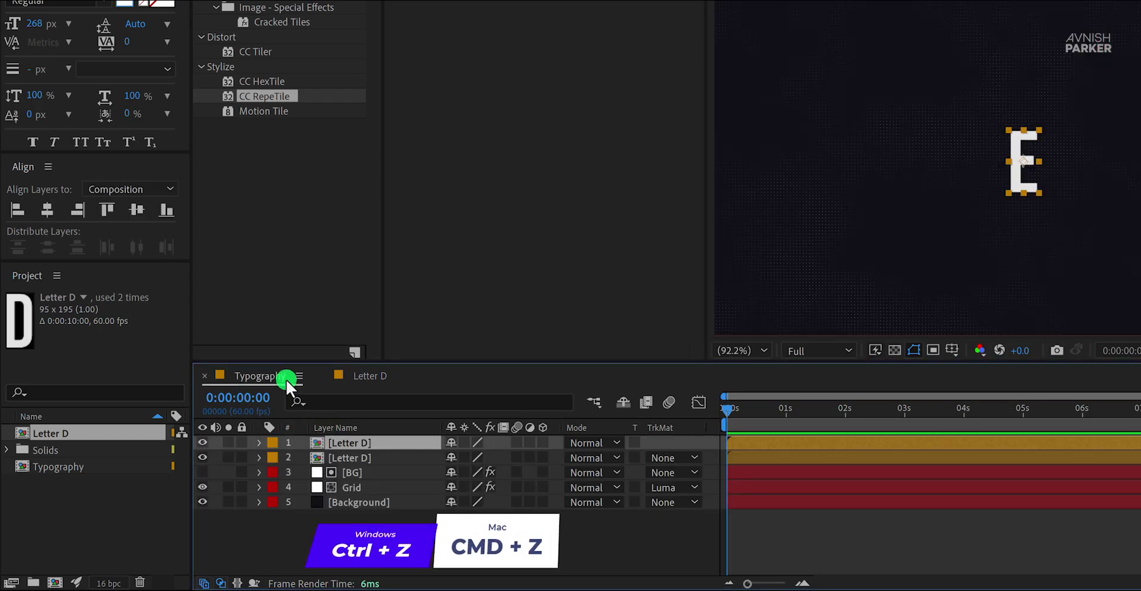
key("ctrl+z")
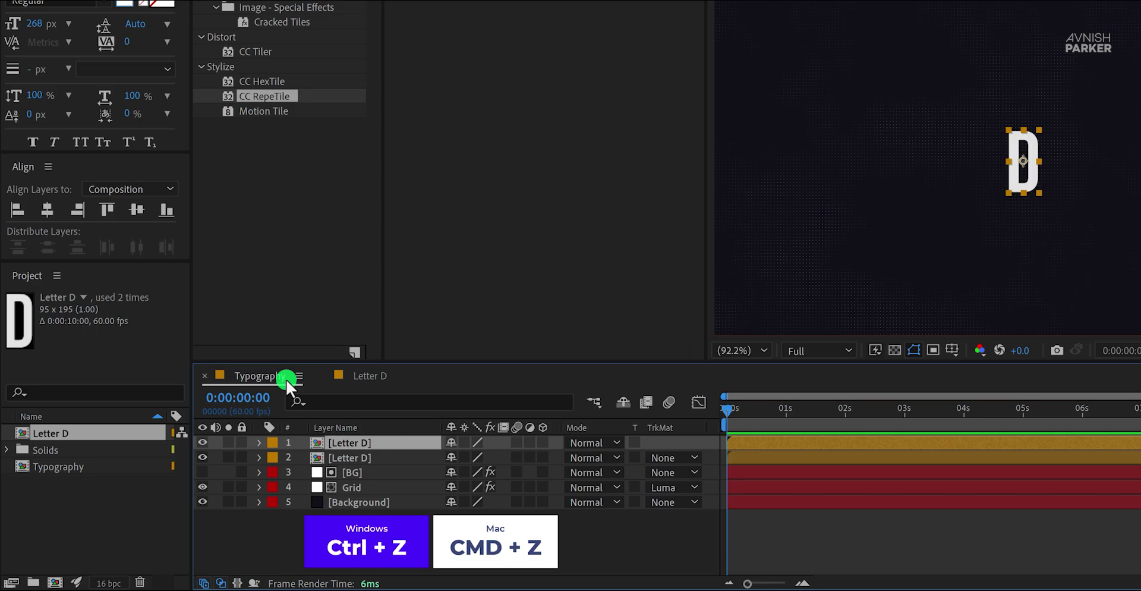
key("ctrl+z")
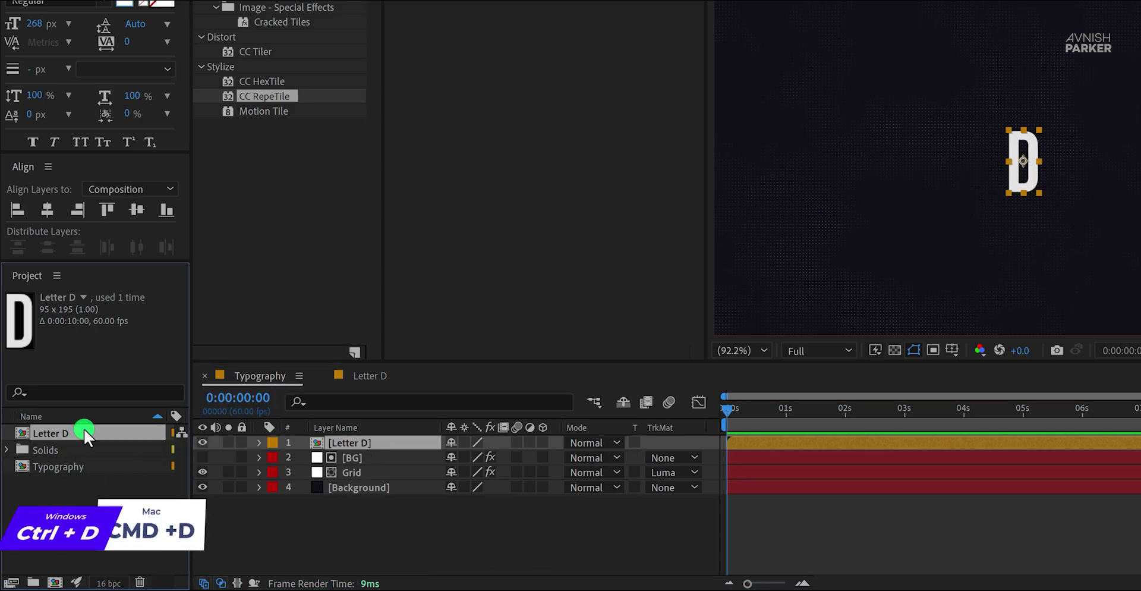
Duplicate the Letter D comp as Letter E, change its letter to E, and place it beside D.
key("ctrl+d")
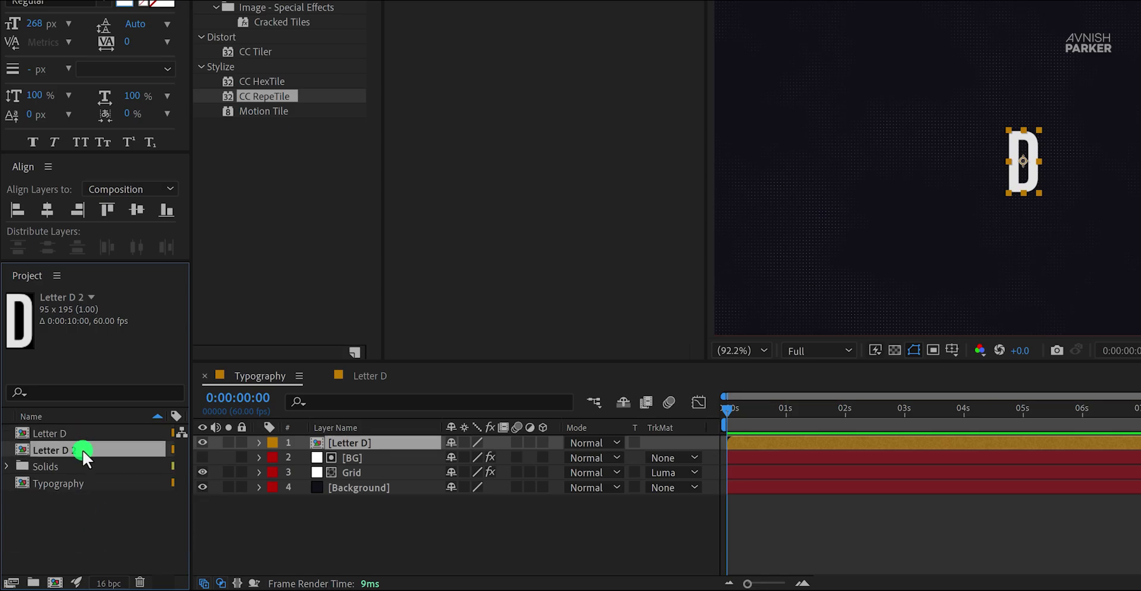
key("Return")
type("Letter E")
key("Return")
left_click_drag(80, 447, 345, 439)
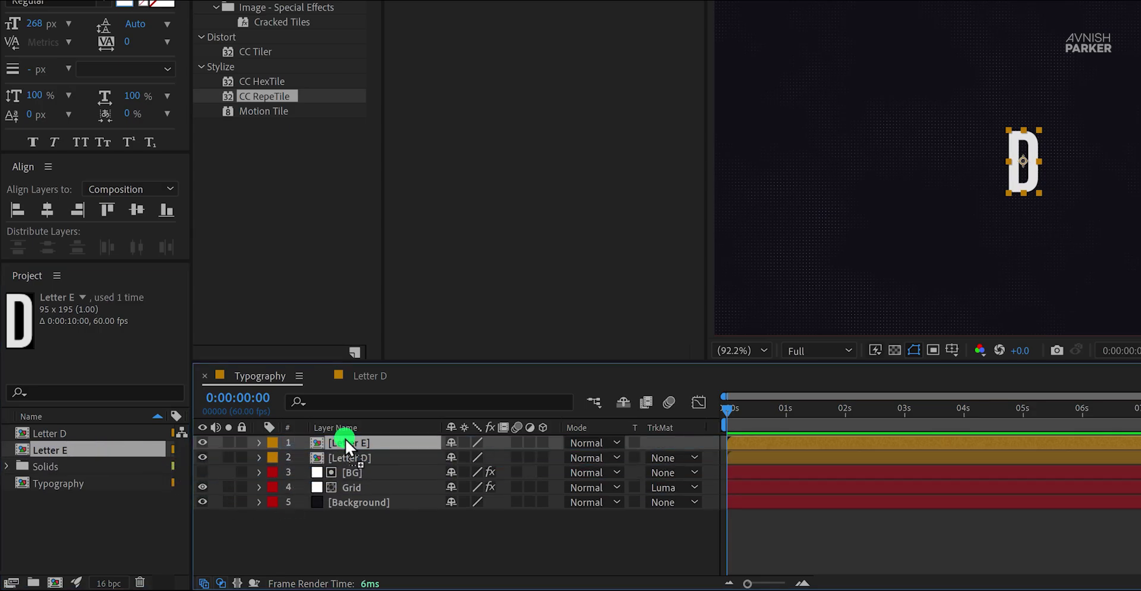
double_click(384, 443)
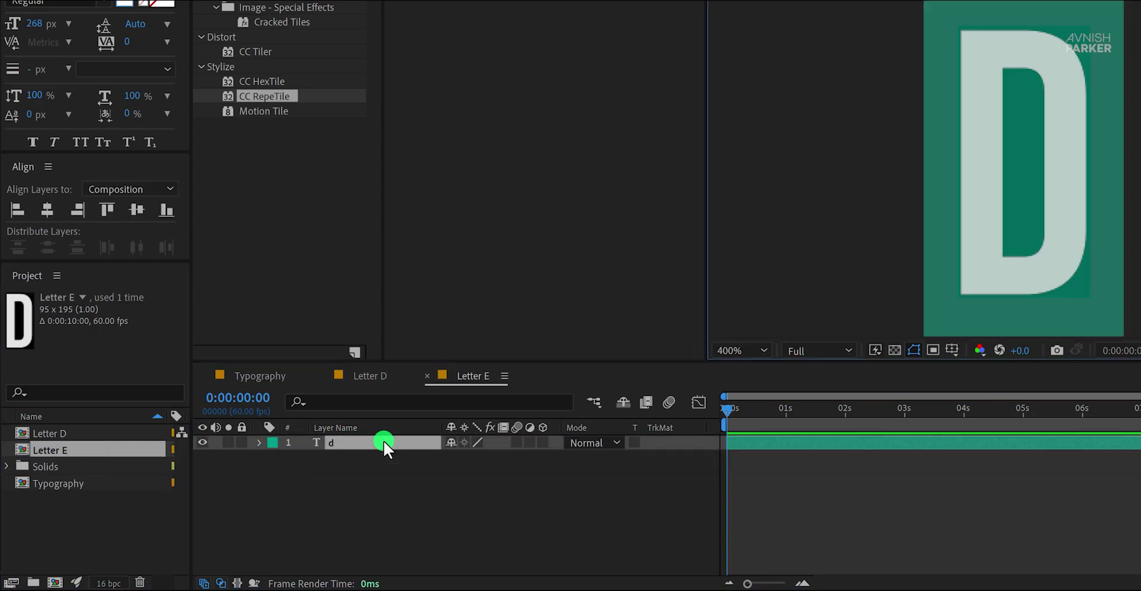
type("E")
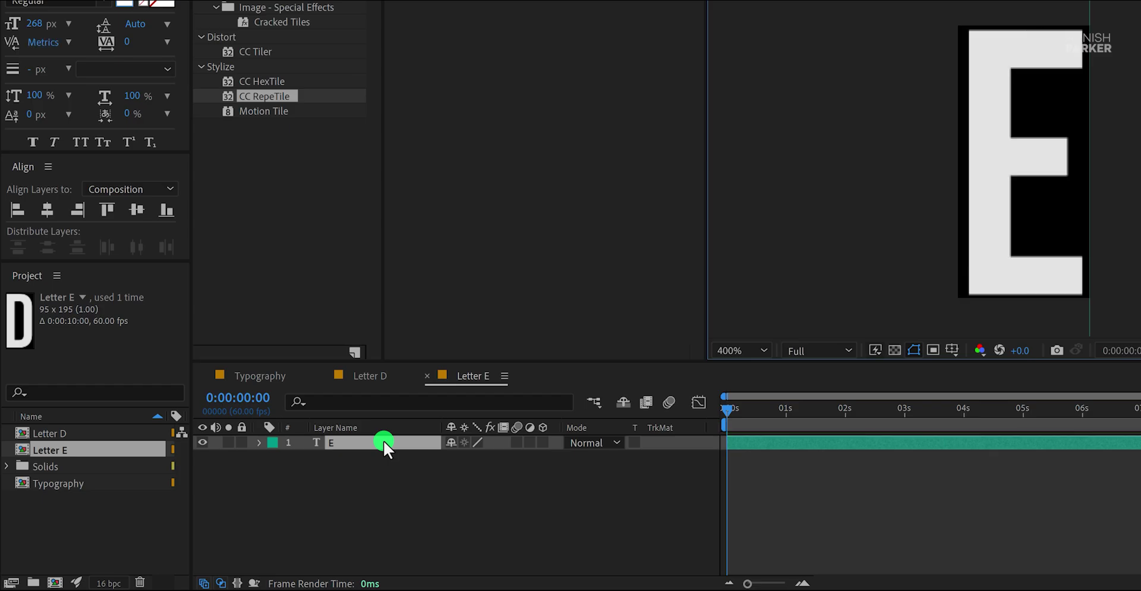
left_click(290, 375)
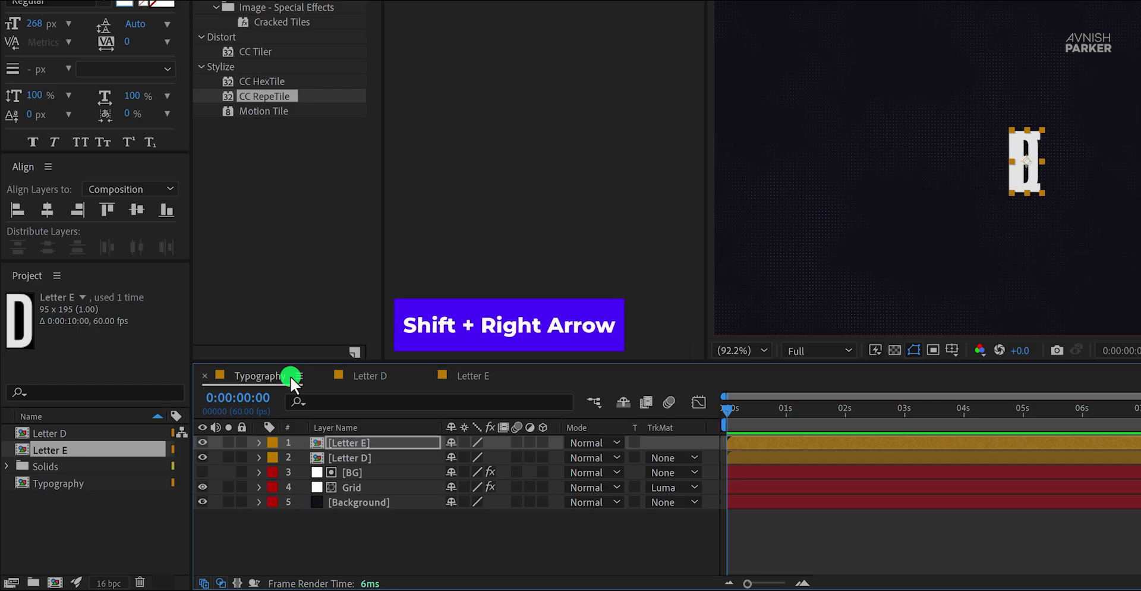
key("shift+Right")
key("shift+Right")
key("shift+Right")
key("shift+Right")
key("shift+Right")
key("shift+Right")
key("shift+Right")
key("shift+Right")
key("shift+Right")
key("shift+Right")
key("shift+Left")
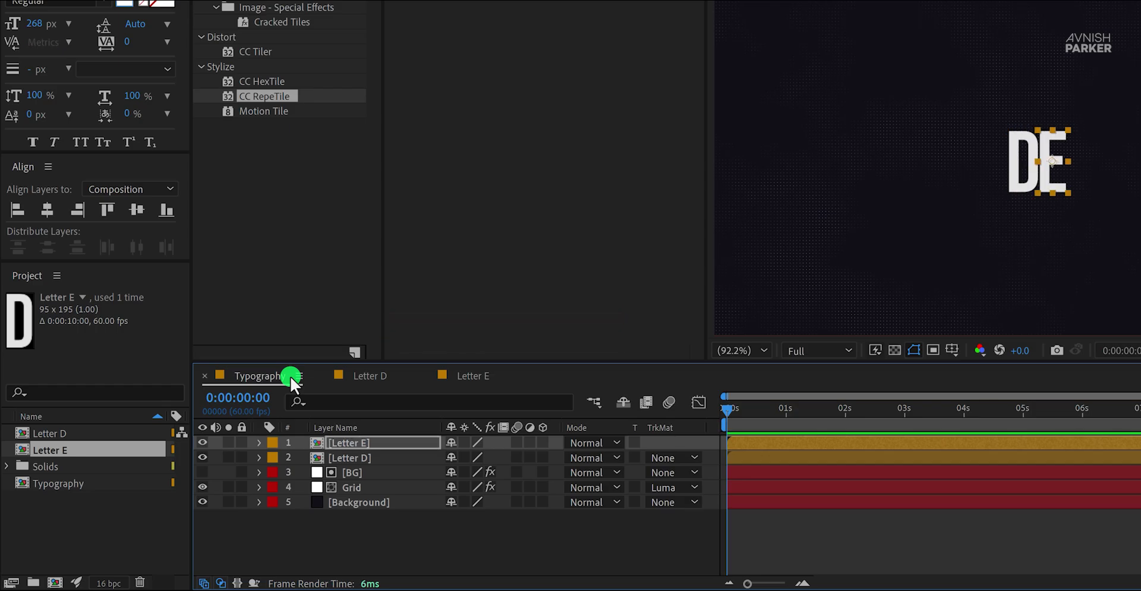
Make Letter S, I, G and N copies of Letter E and add them to Typography.
left_click(144, 446)
key("ctrl+d")
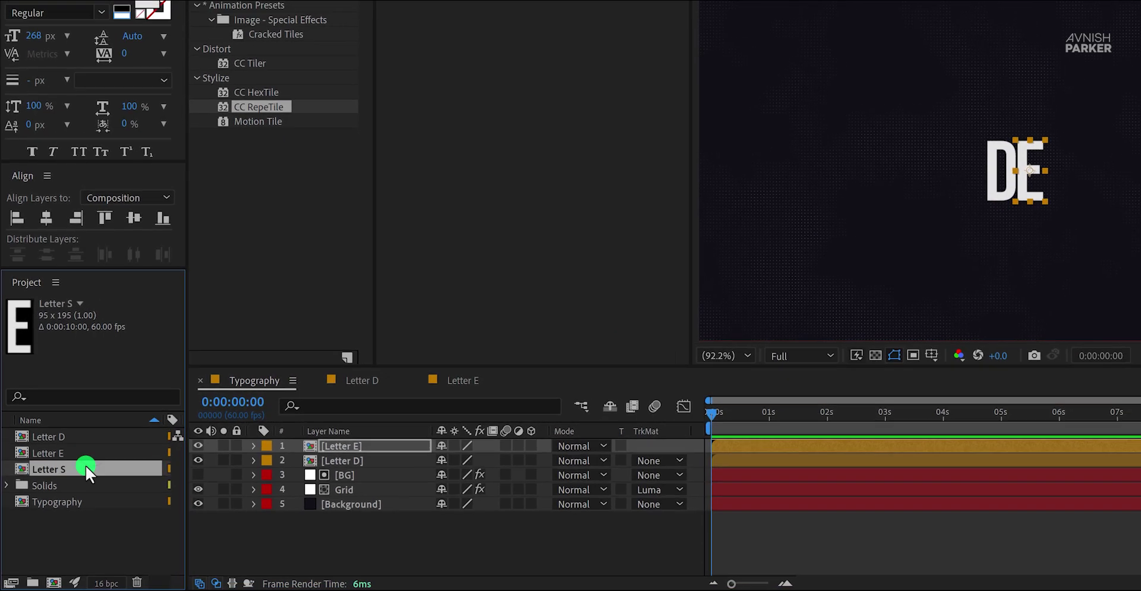
left_click(292, 453)
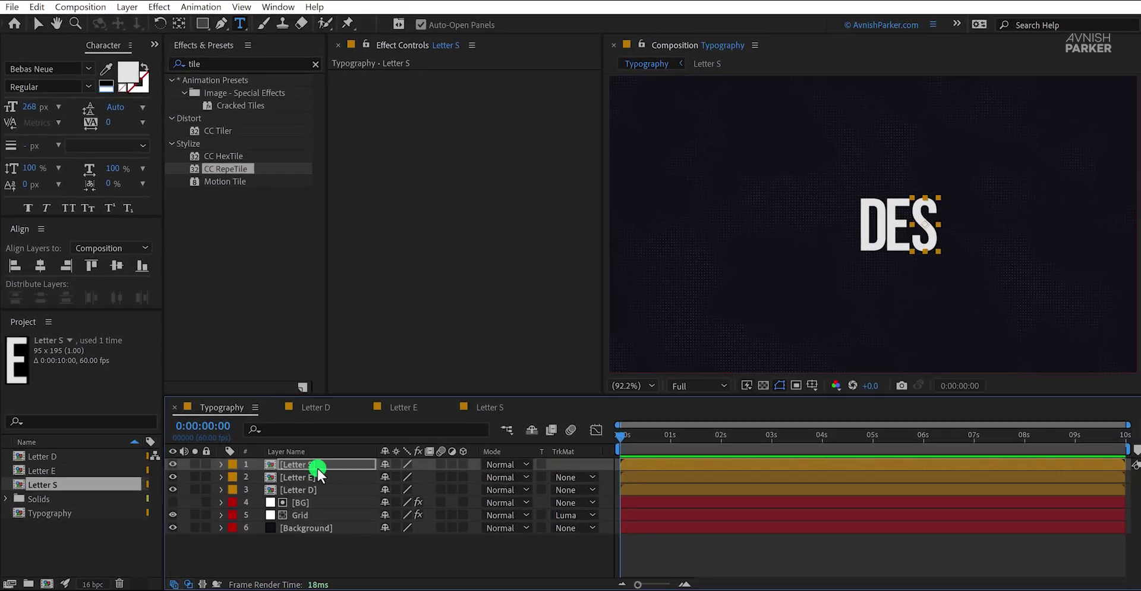
left_click(94, 485)
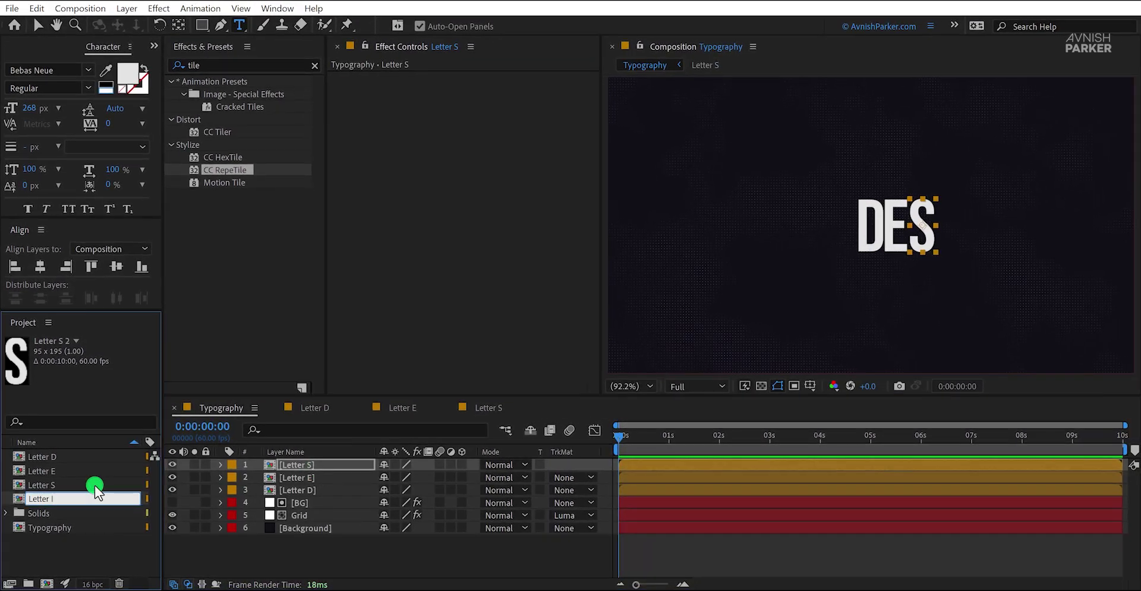
left_click(65, 499)
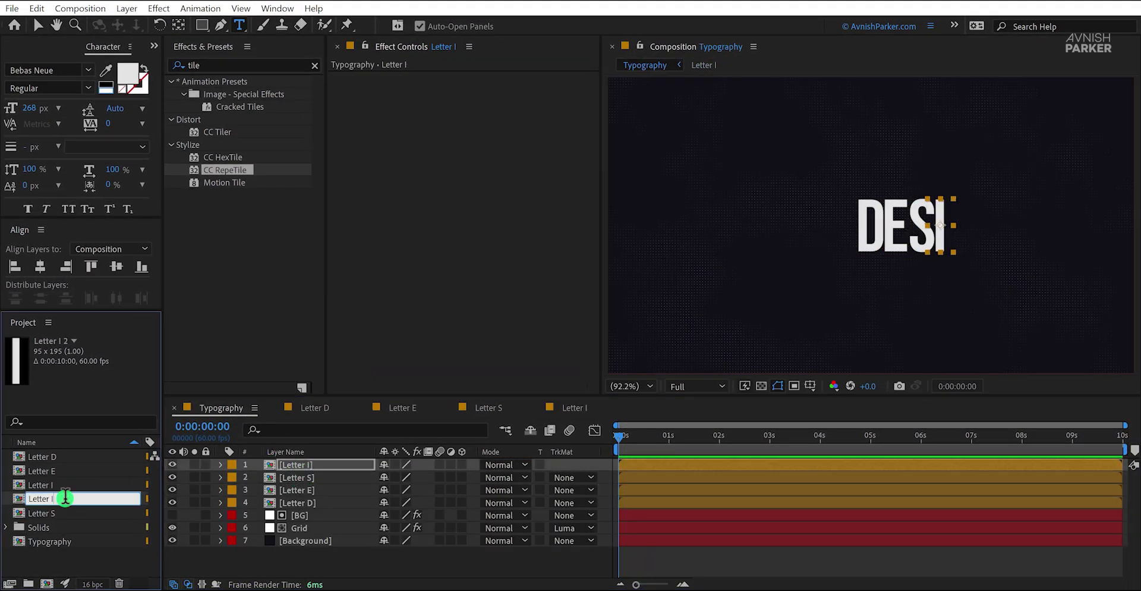
left_click_drag(65, 498, 268, 466)
double_click(269, 464)
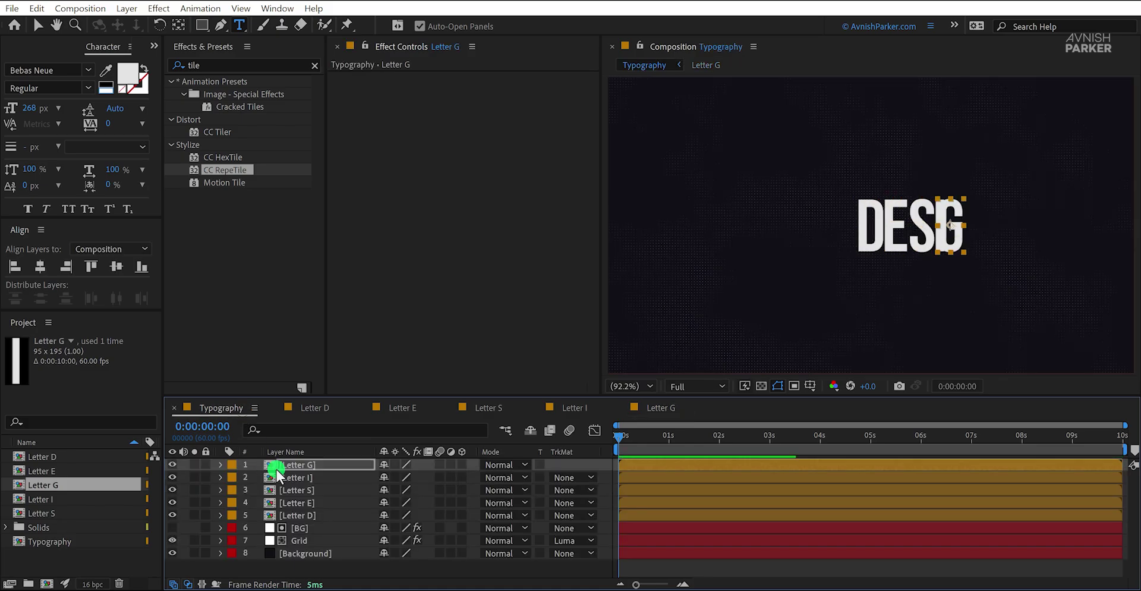
double_click(63, 497)
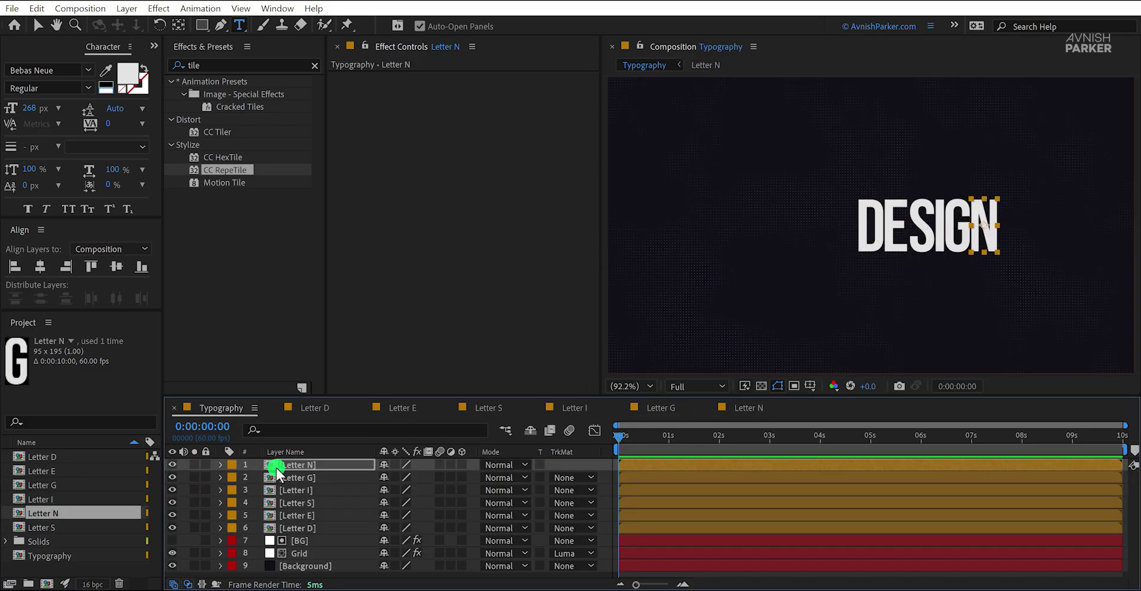
left_click_drag(277, 468, 306, 526)
Drag the six selected DESIGN letter layers left in the viewer to centre the word.
left_click(305, 529, "shift")
key("v")
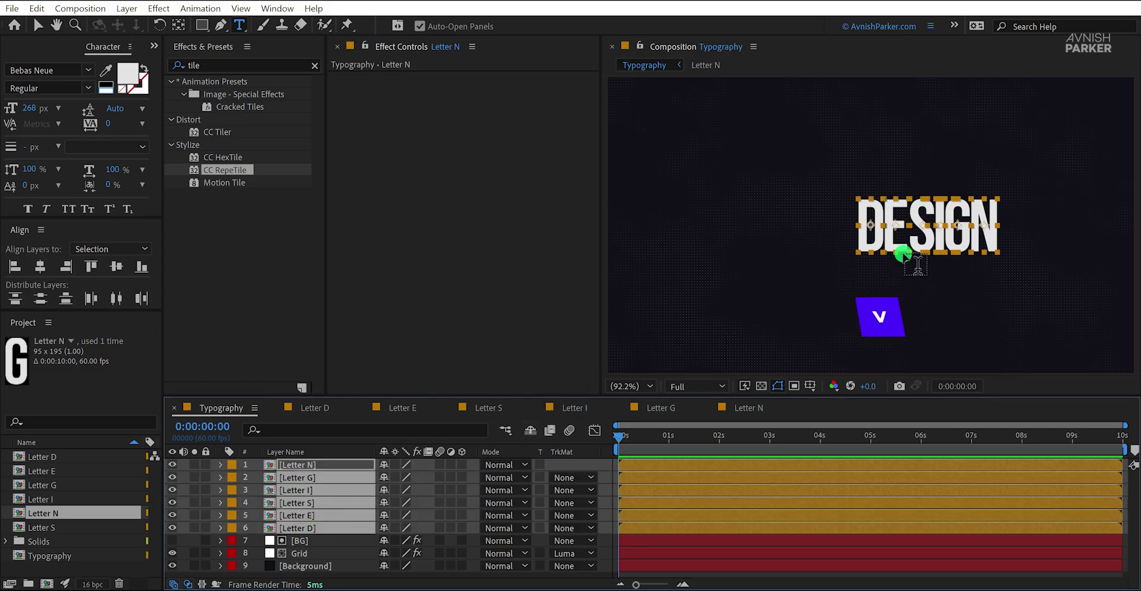
left_click_drag(922, 245, 871, 249)
left_click(609, 488)
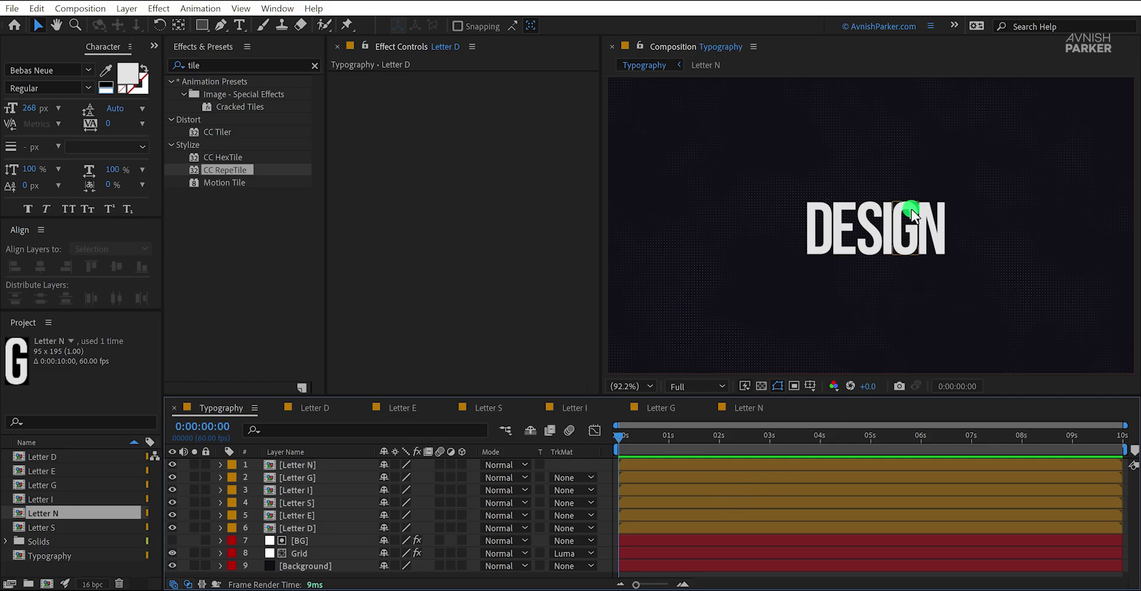
scroll(911, 208, "up", 4)
scroll(876, 219, "down", 1)
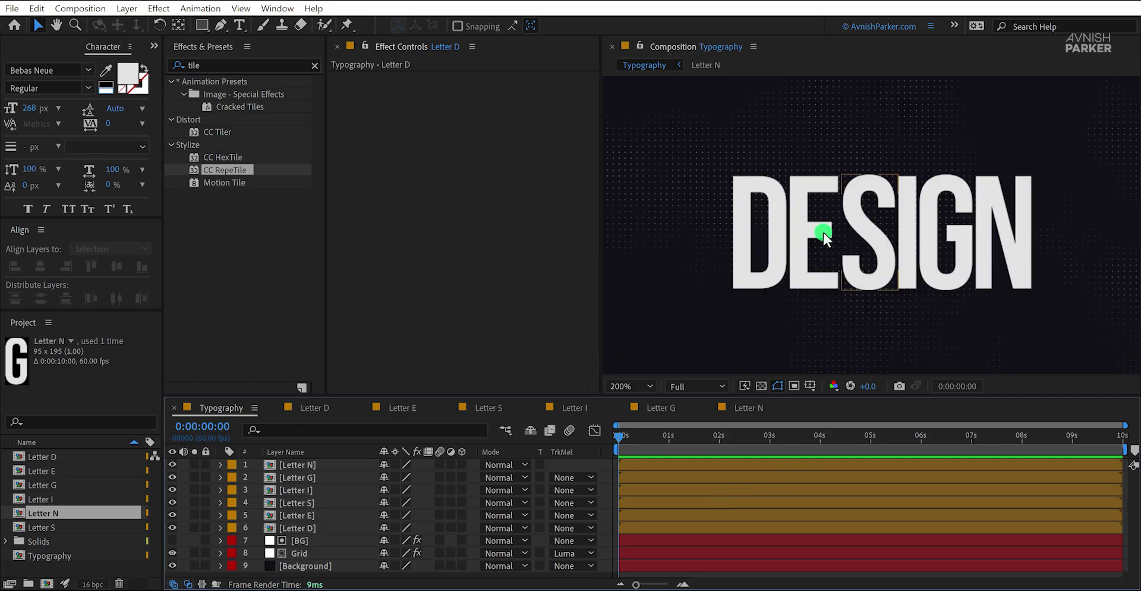
left_click(822, 232)
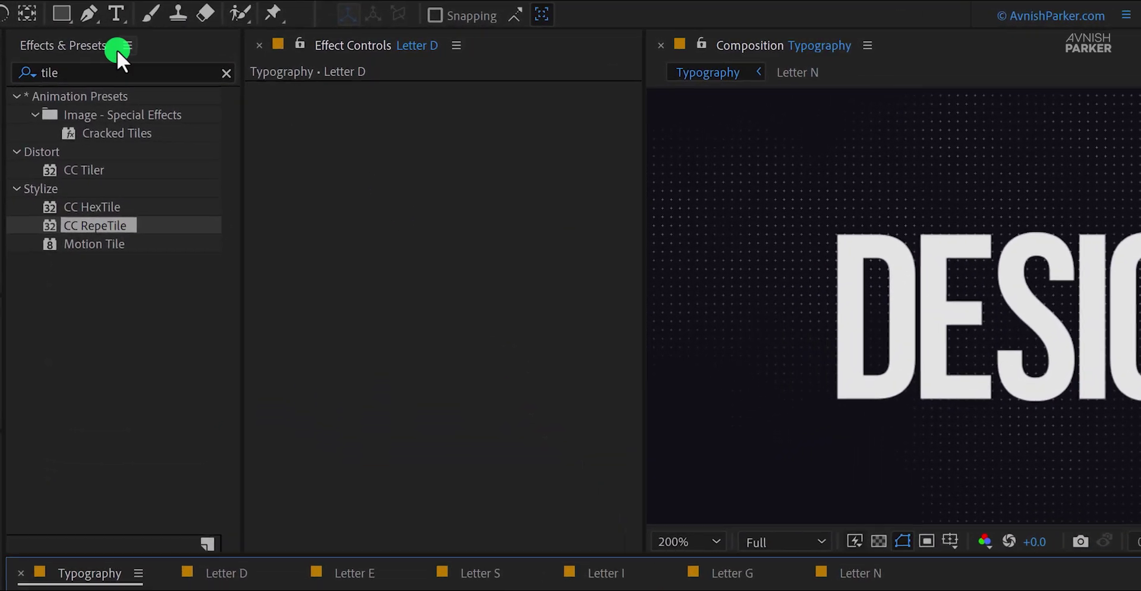
Set the Rectangle tool to a solid fill at 20% opacity with no stroke.
left_click(61, 13)
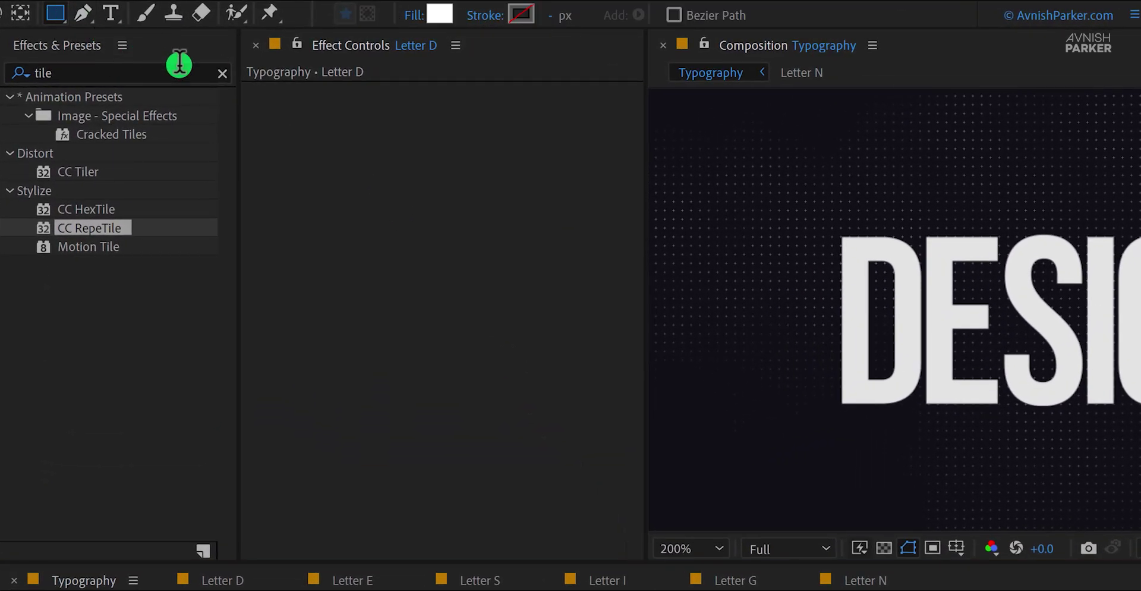
left_click(438, 50)
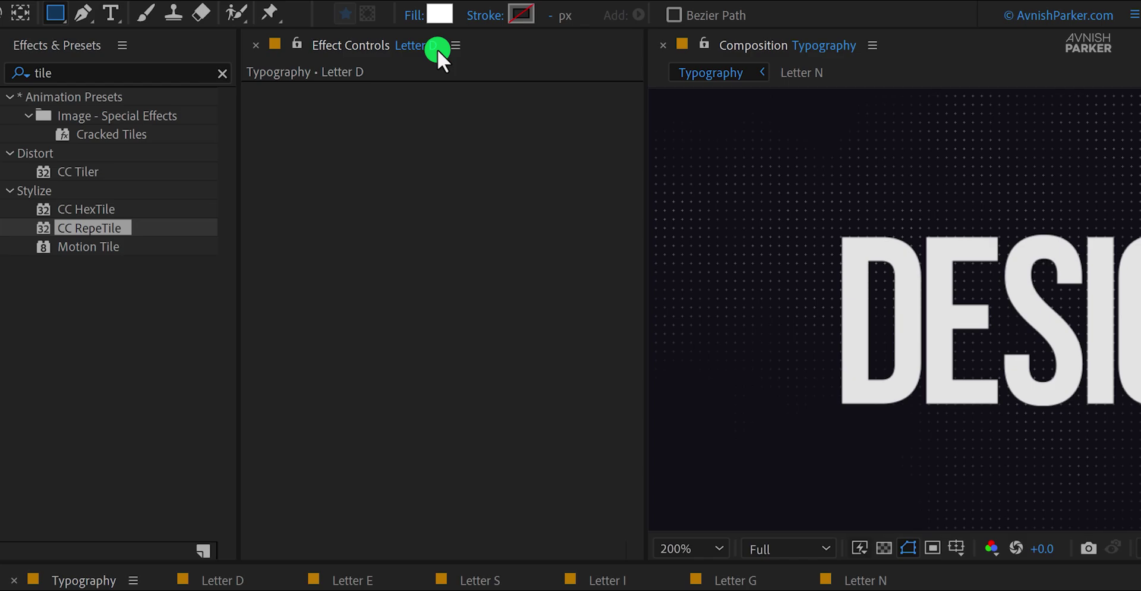
left_click(416, 18)
left_click(449, 89)
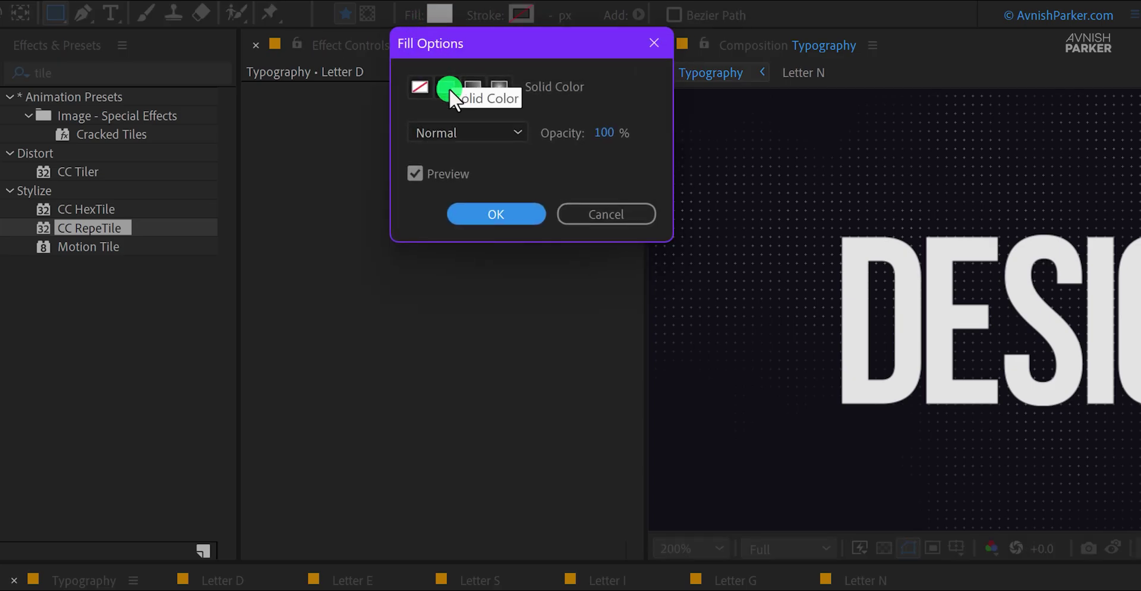
left_click(604, 142)
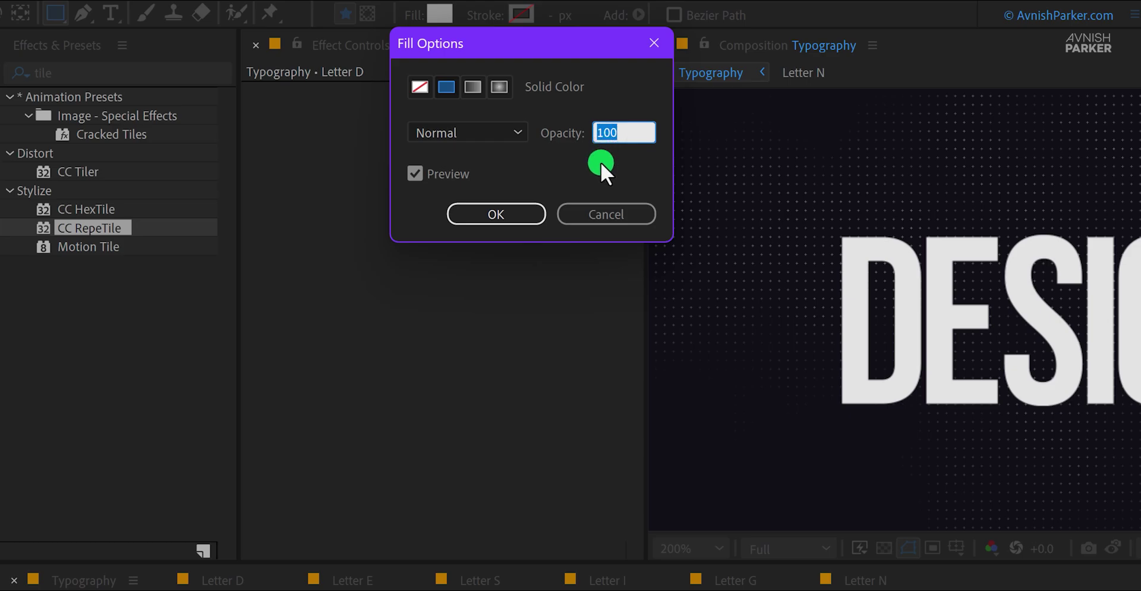
type("20")
key("Return")
left_click(522, 213)
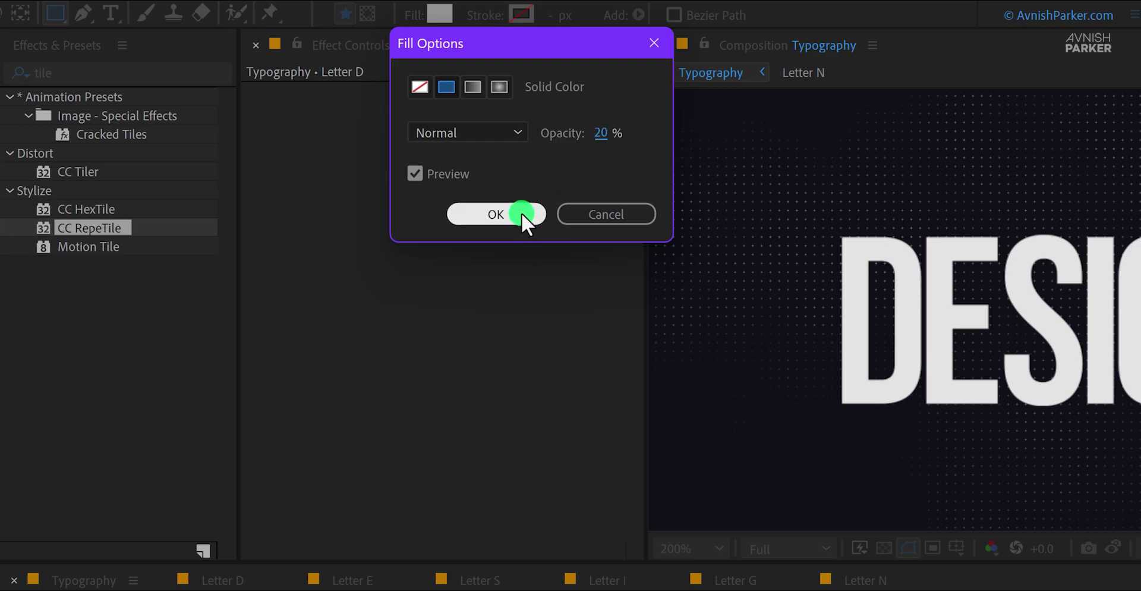
left_click(492, 20)
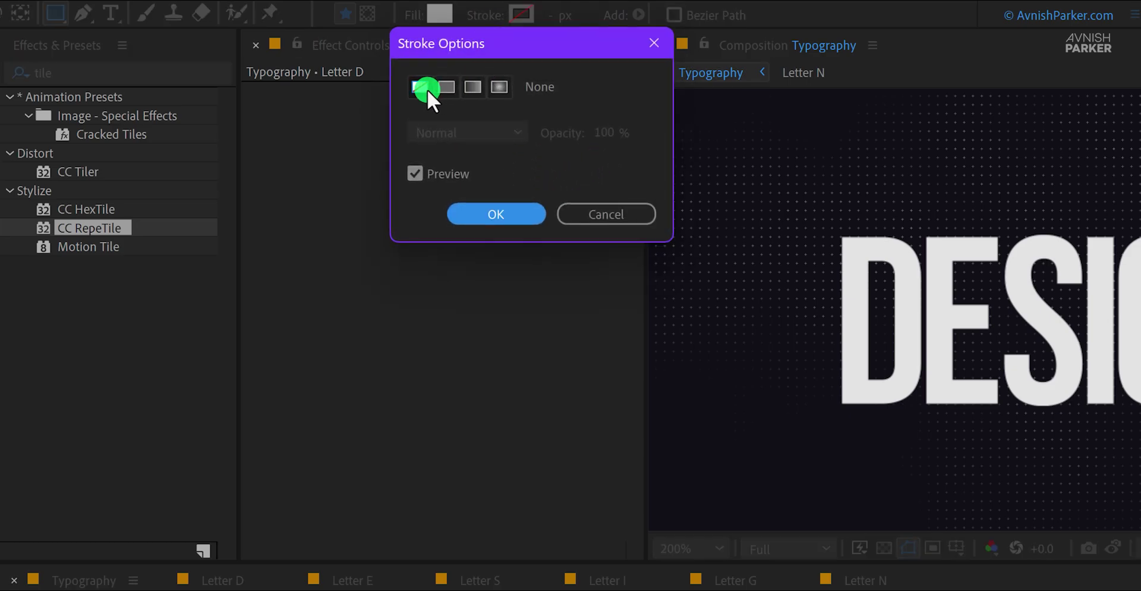
left_click(484, 211)
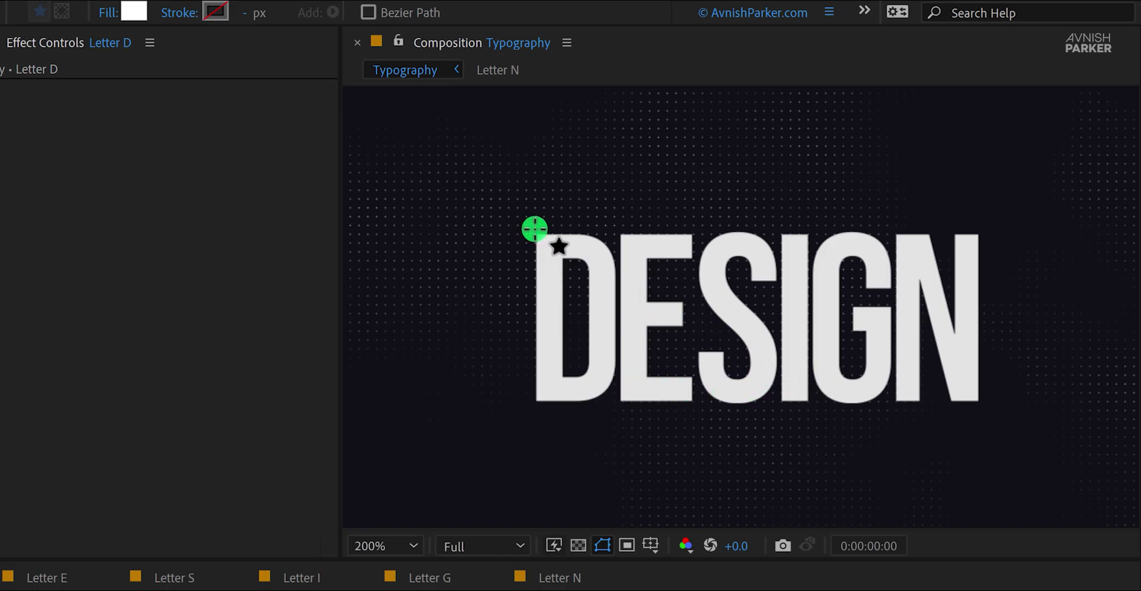
Draw a rectangle from the D's top-left corner over the word, then nudge it to cover the N.
key("period")
key("period")
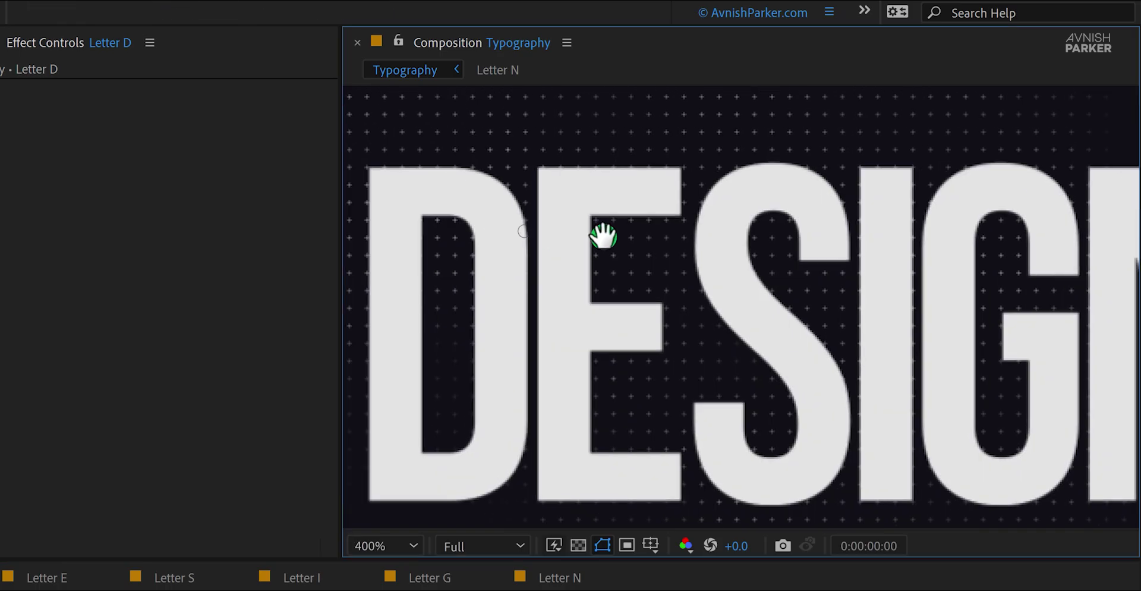
left_click_drag(604, 235, 621, 235)
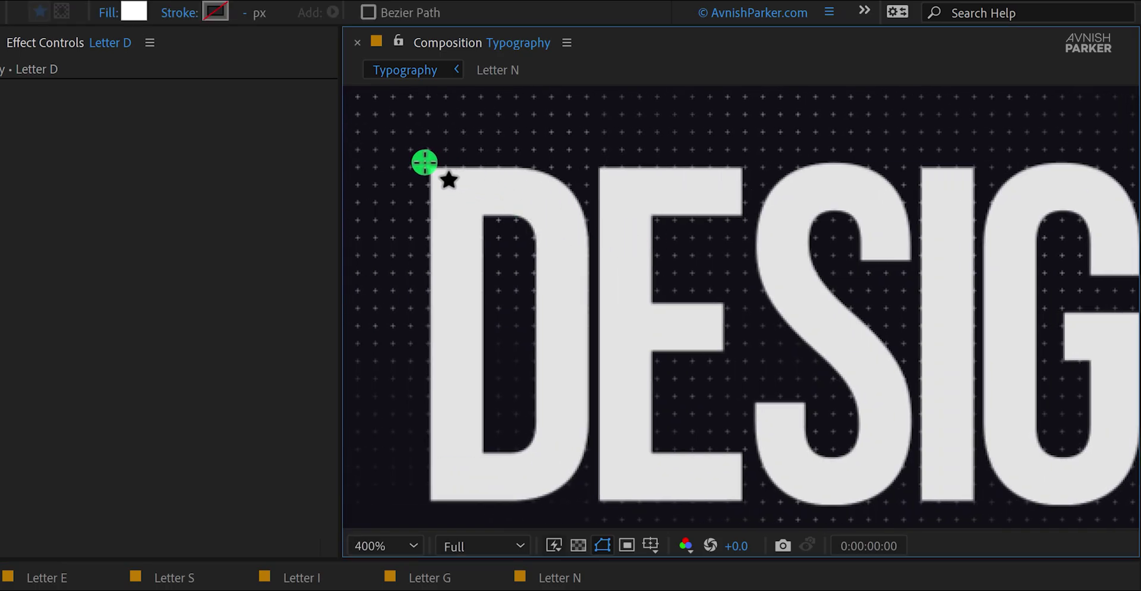
left_click_drag(425, 162, 1135, 507)
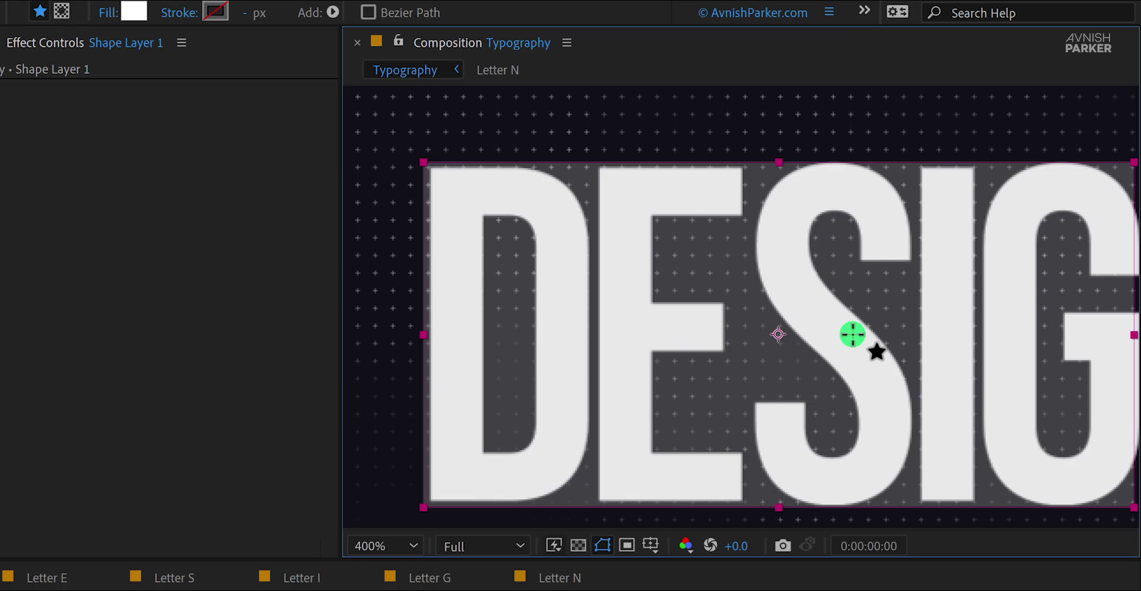
key("comma")
left_click_drag(854, 334, 830, 375)
key("v")
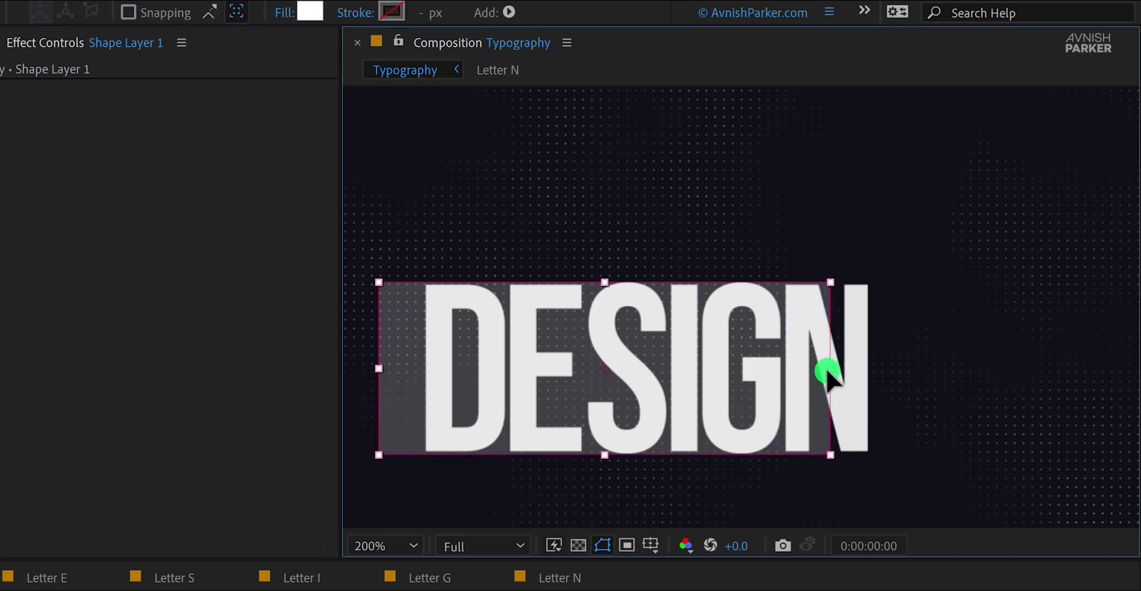
key("shift+Right")
key("shift+Right")
key("shift+Right")
key("shift+Right")
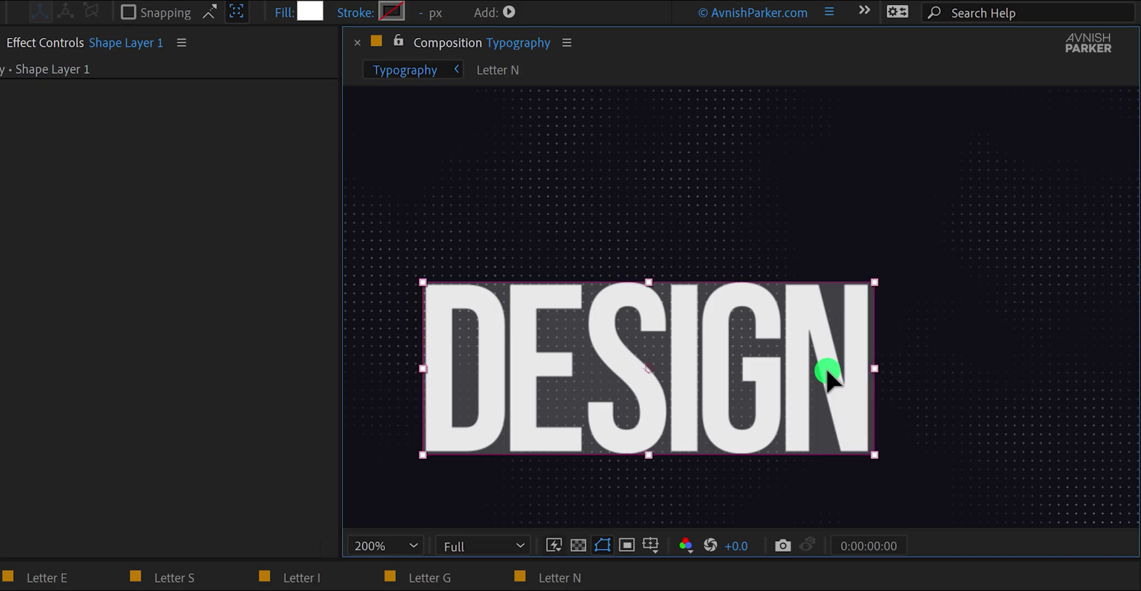
key("Left")
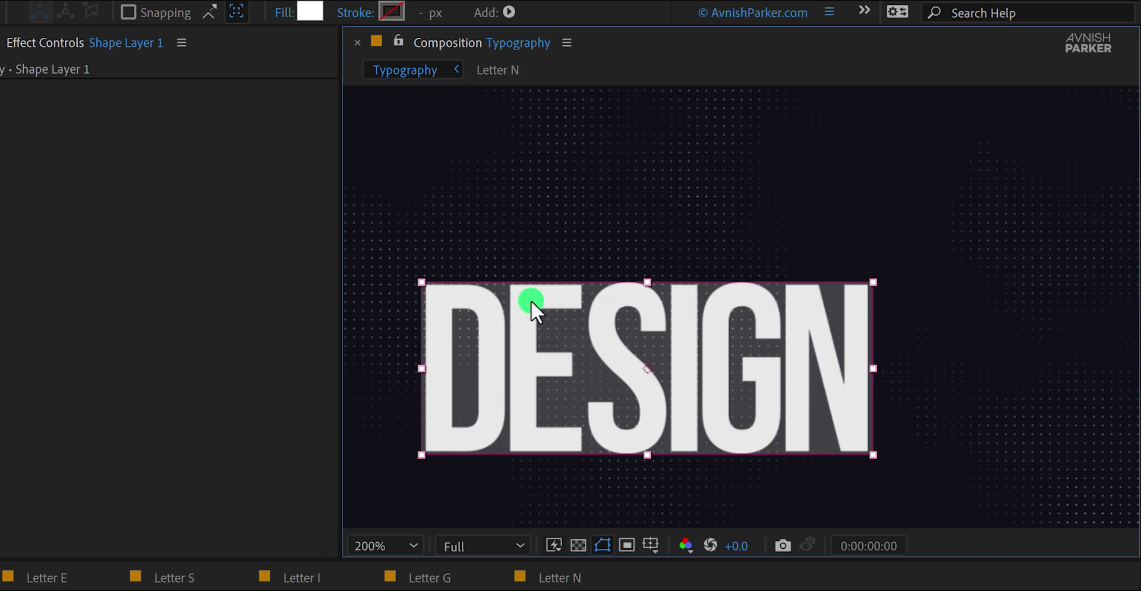
Raise the rectangle's fill opacity to 100%.
left_click(281, 13)
left_click_drag(298, 130, 521, 141)
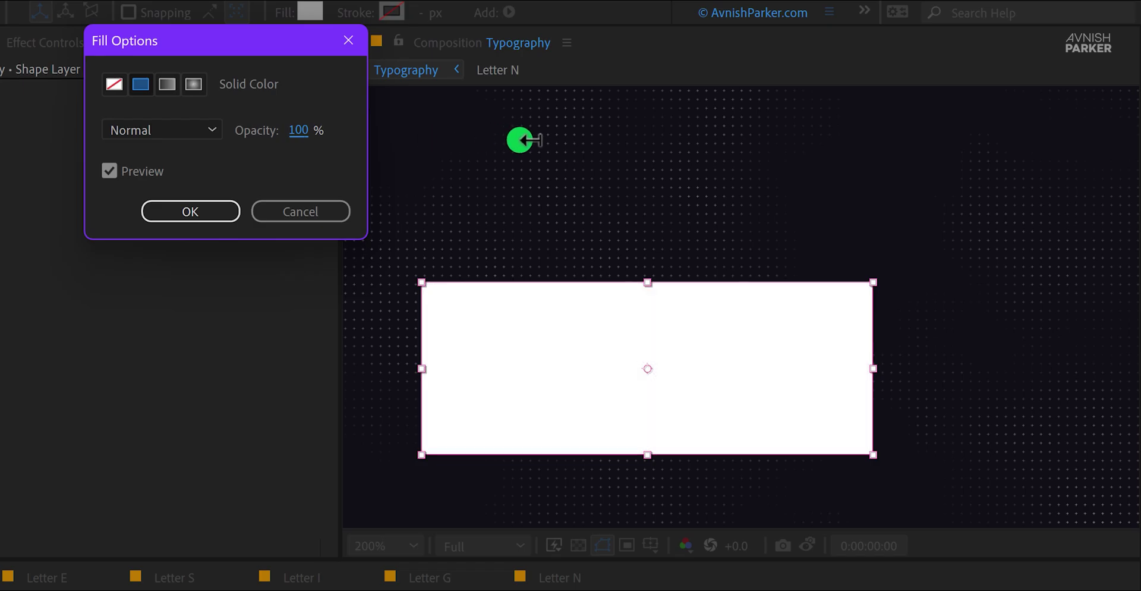
left_click(221, 211)
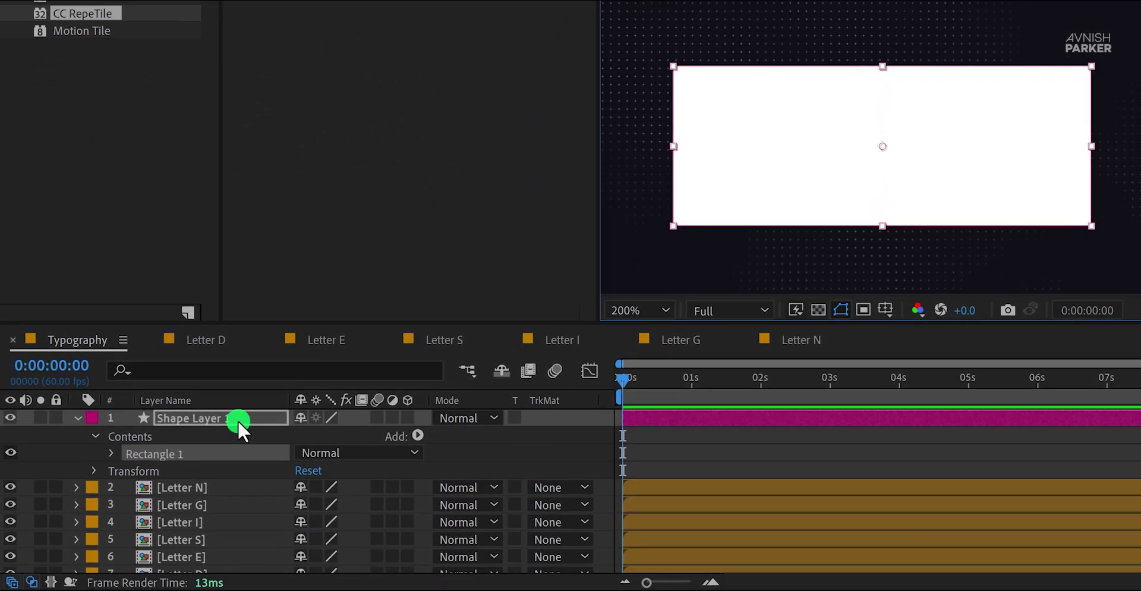
Rename Shape Layer 1 to 'Shape Mask', collapse its properties and hide it.
left_click(228, 427)
key("Return")
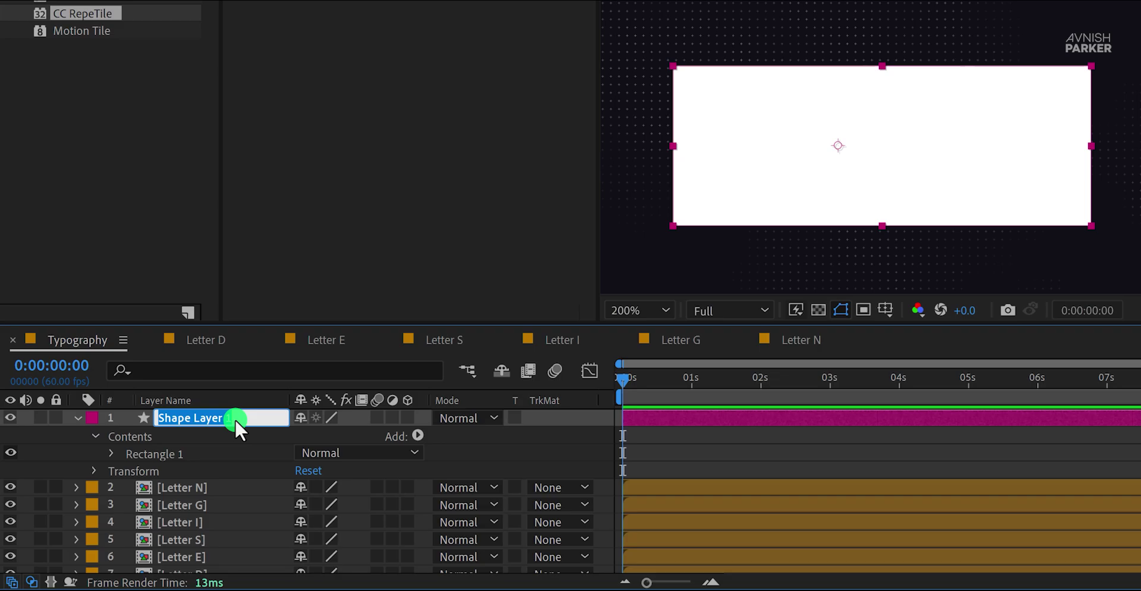
type("Shape Mas")
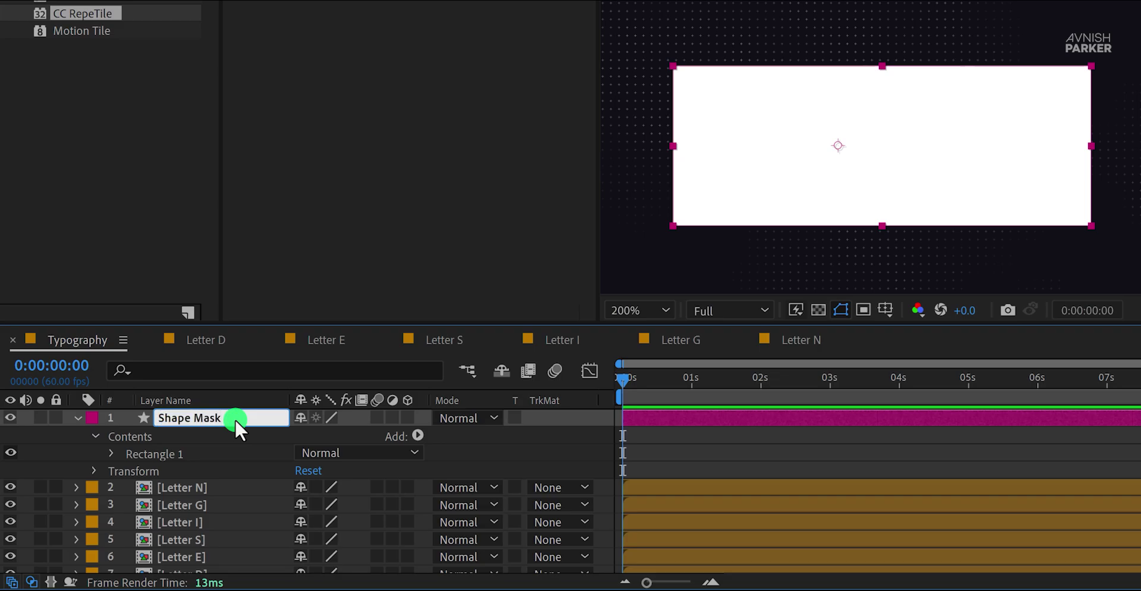
type("k")
key("Return")
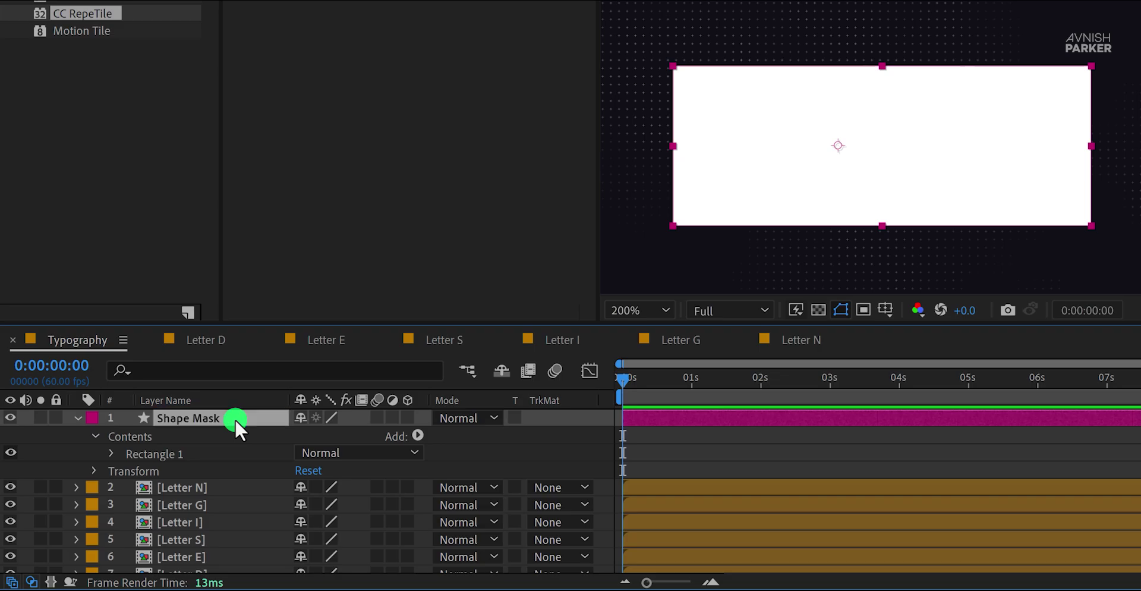
left_click(76, 419)
left_click(12, 417)
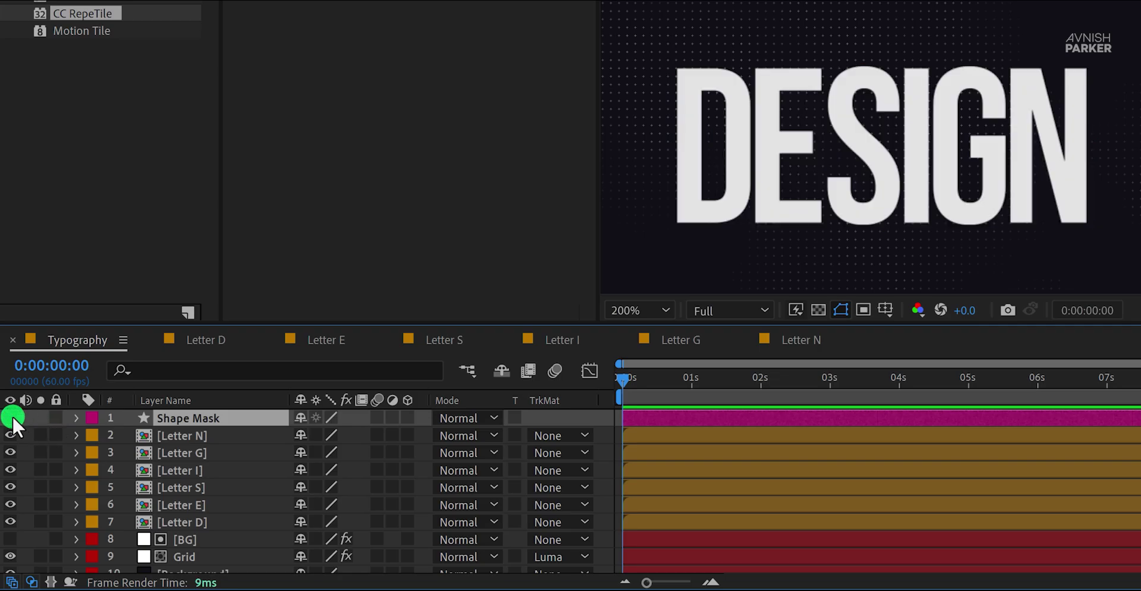
Apply CC RepeTile to Letter D with Expand Down and Expand Up both at 800.
left_click(215, 521)
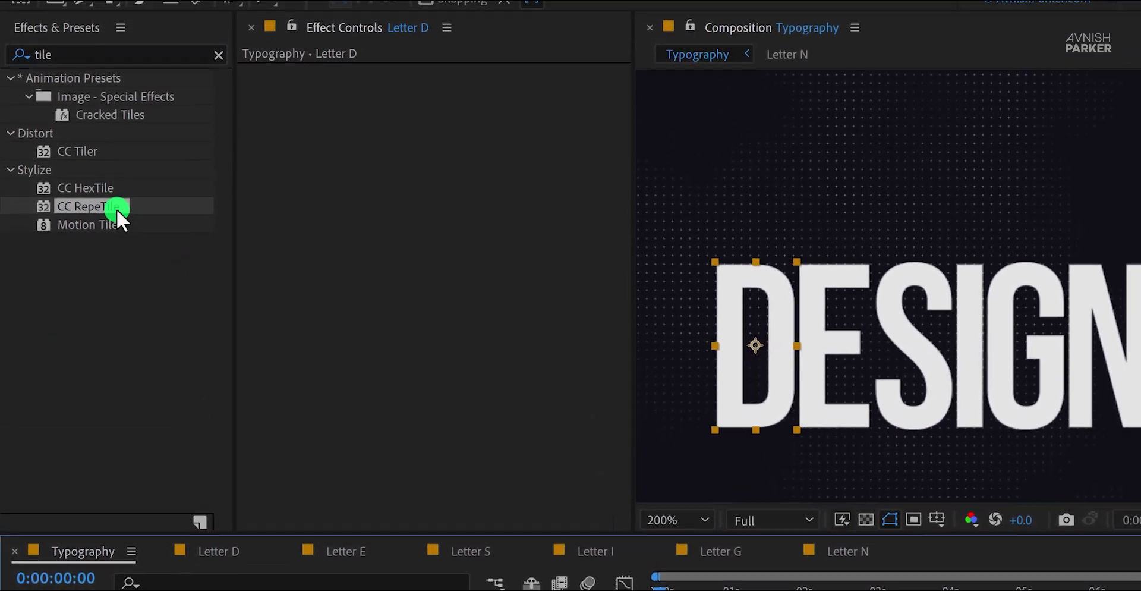
left_click_drag(117, 210, 428, 233)
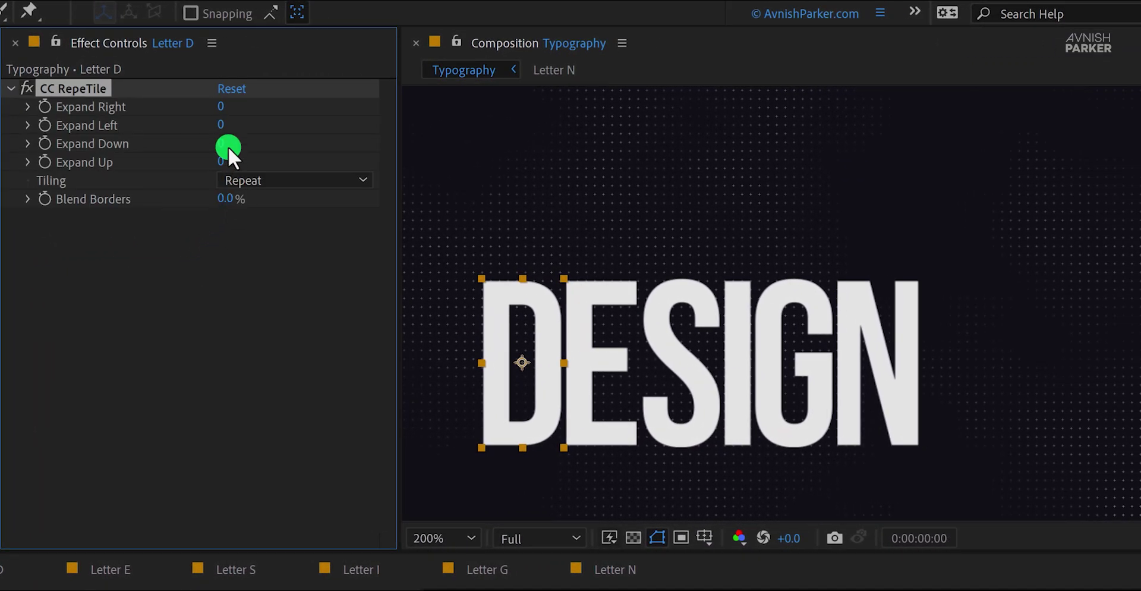
left_click(222, 144)
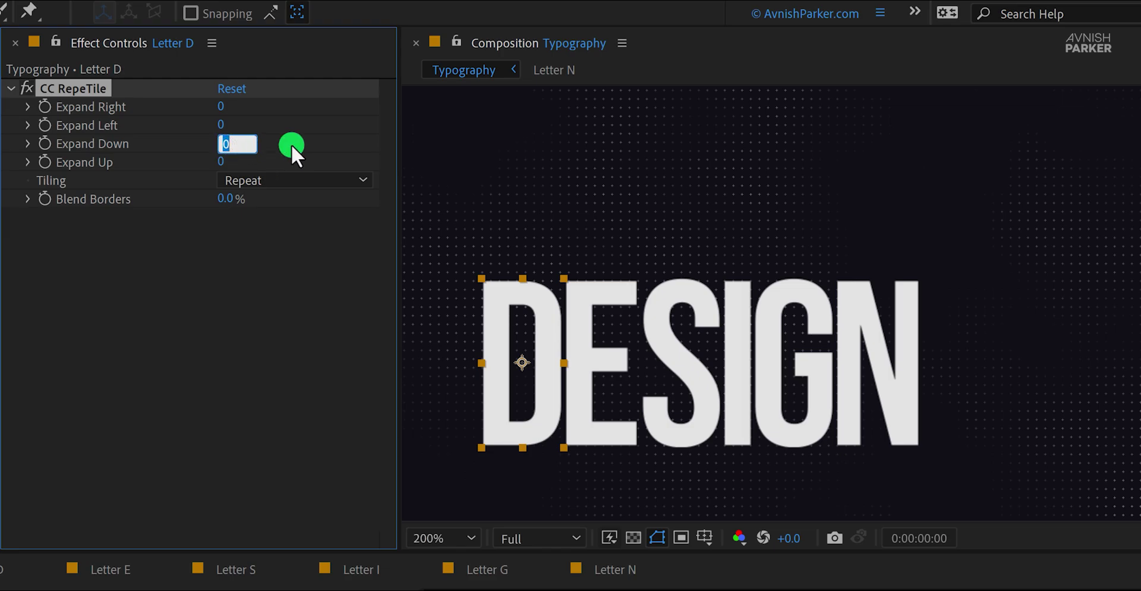
type("800")
key("Tab")
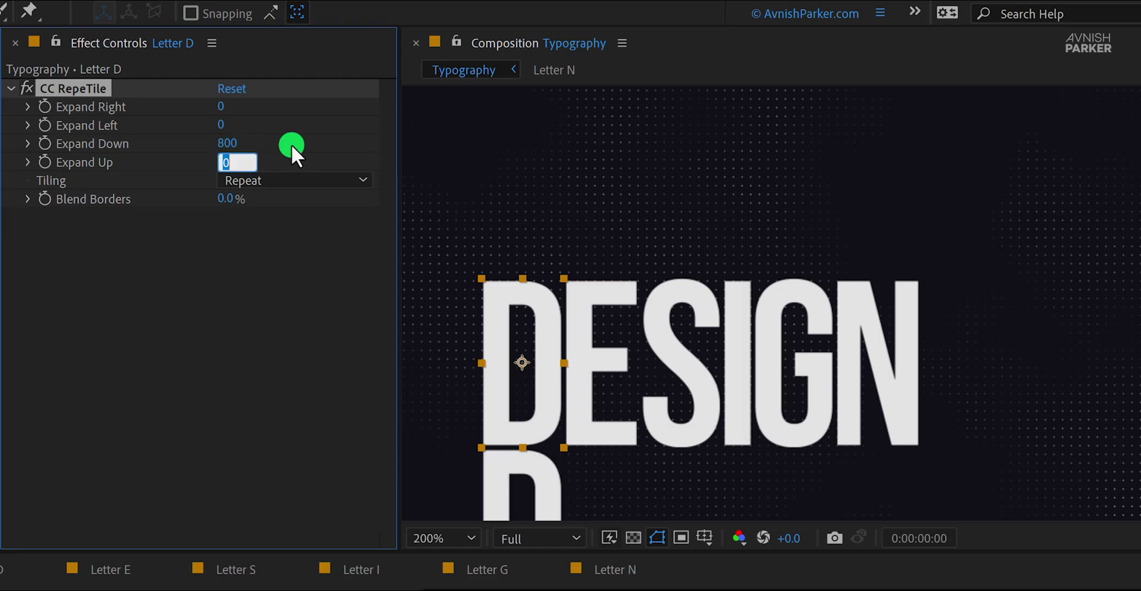
type("800")
key("Return")
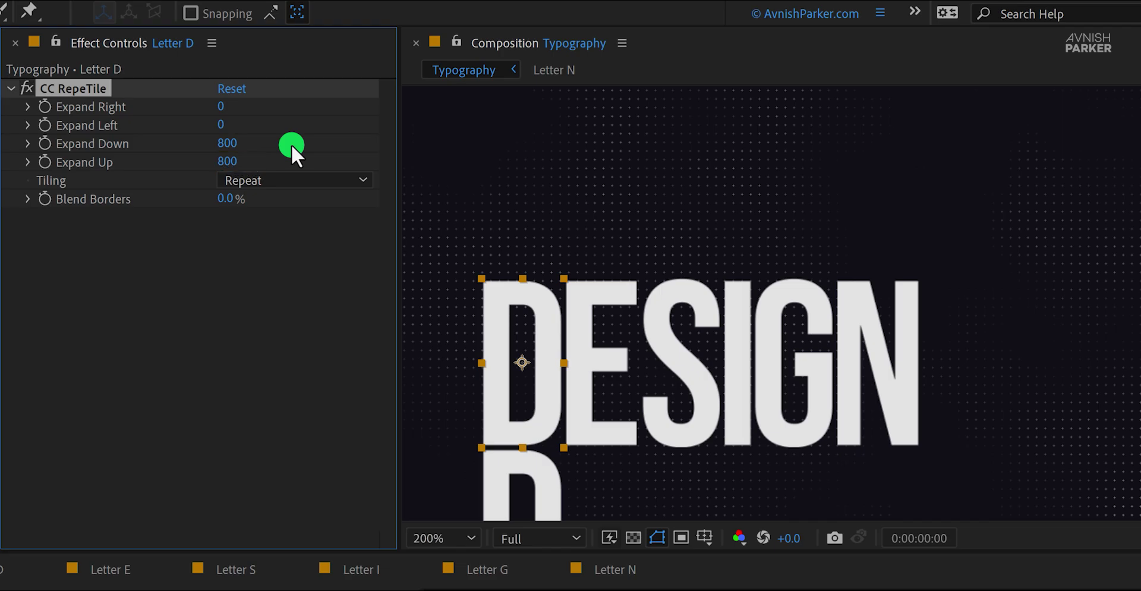
Fit the composition in the viewer and copy the CC RepeTile effect.
left_click(438, 535)
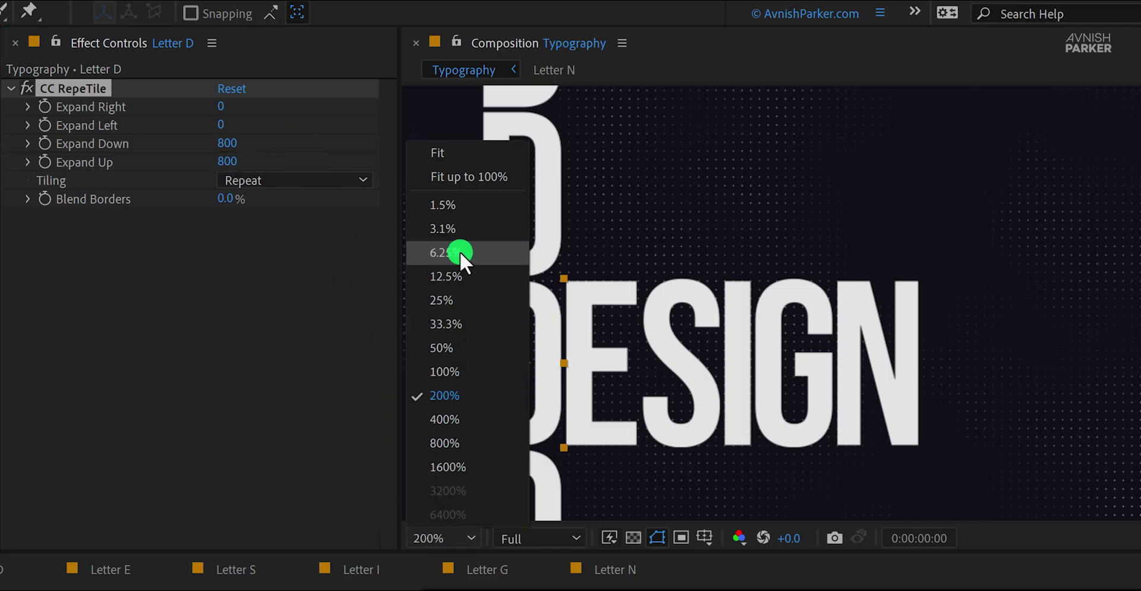
left_click(456, 180)
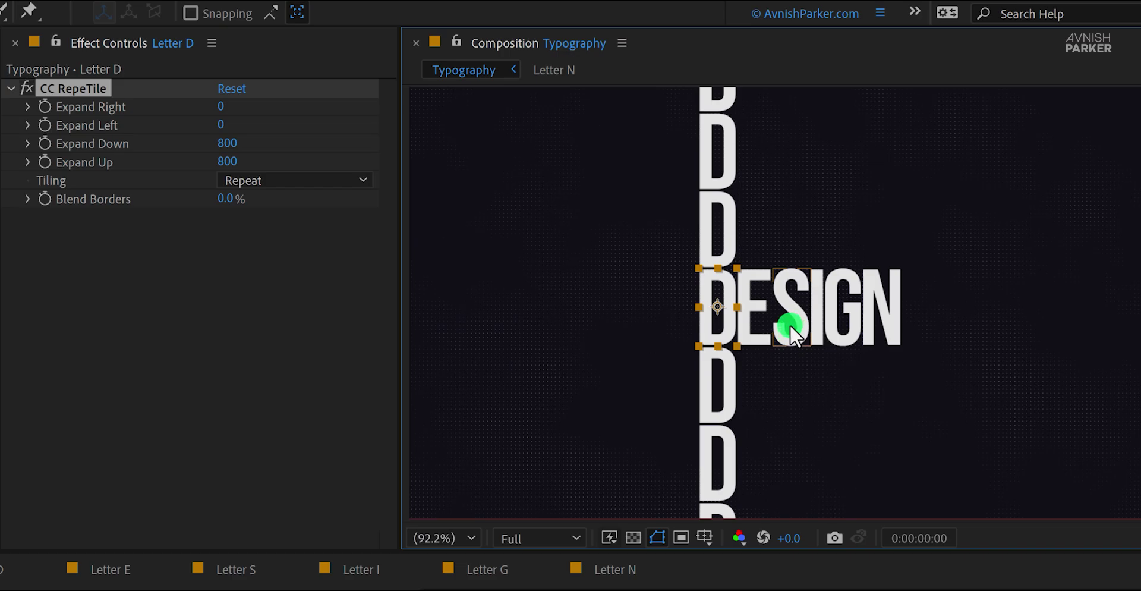
left_click(102, 87)
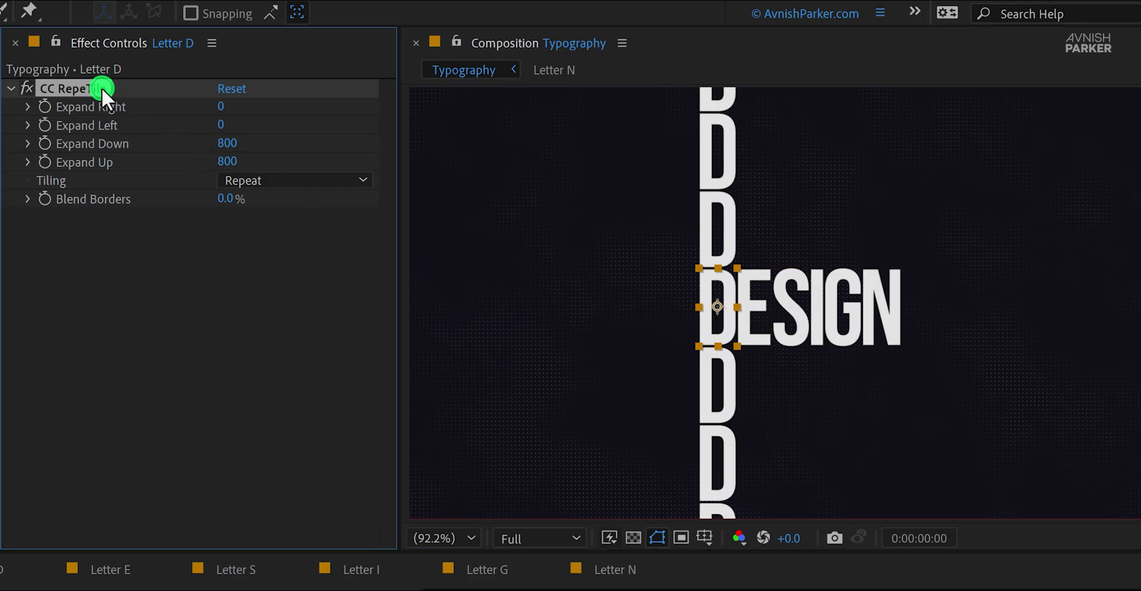
key("ctrl+c")
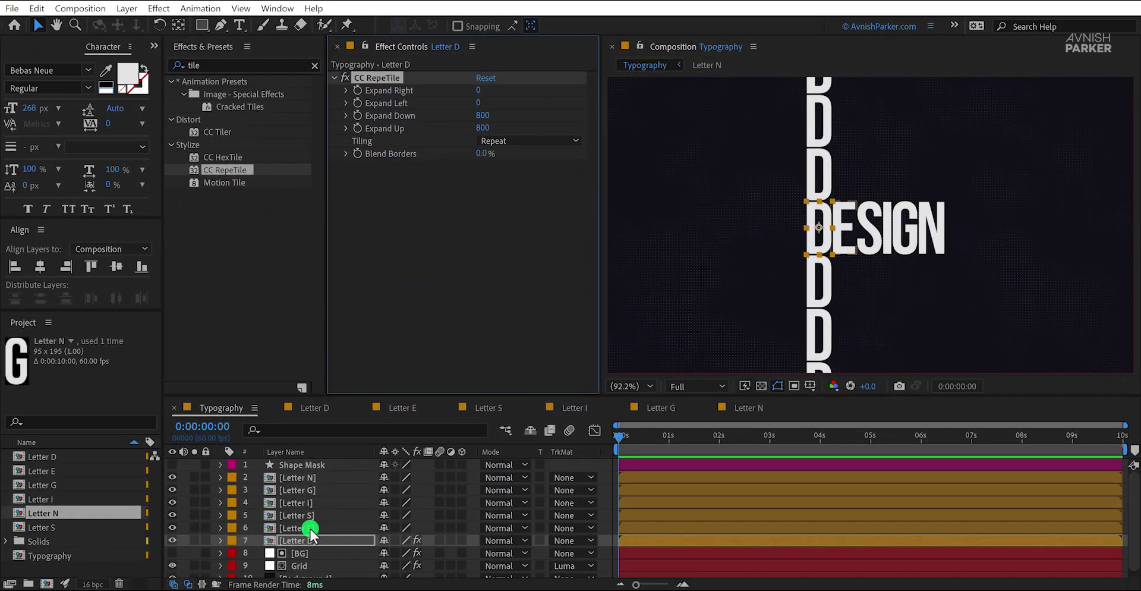
Paste CC RepeTile onto Letters E, S, I, G and N, then unhide Shape Mask.
left_click(311, 529)
key("ctrl+v")
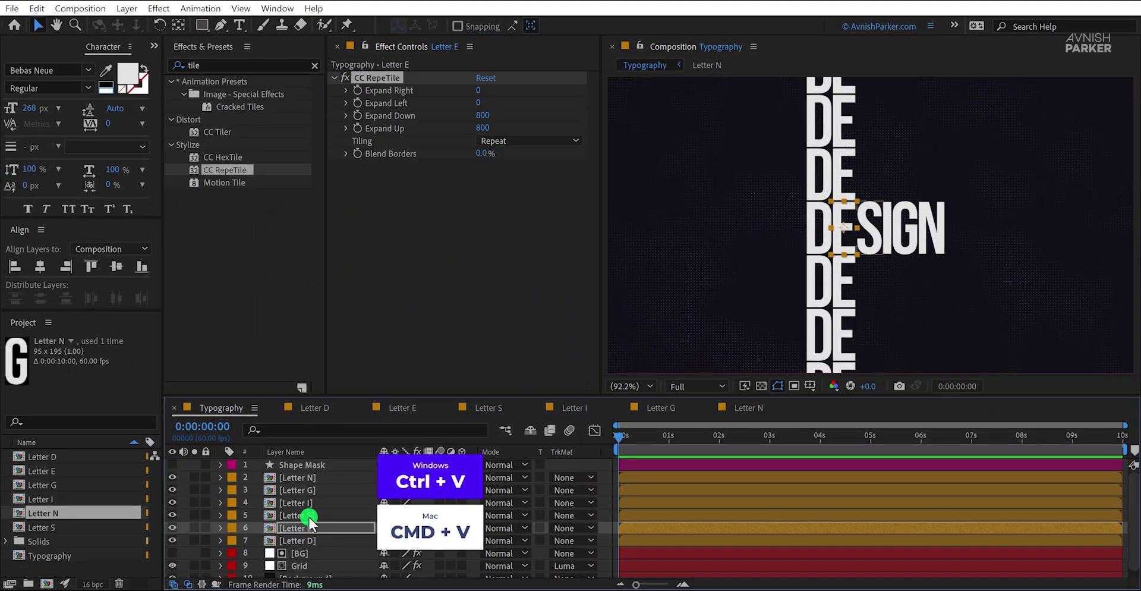
left_click(310, 515)
key("ctrl+v")
left_click(309, 503)
key("ctrl+v")
left_click(308, 494)
key("ctrl+v")
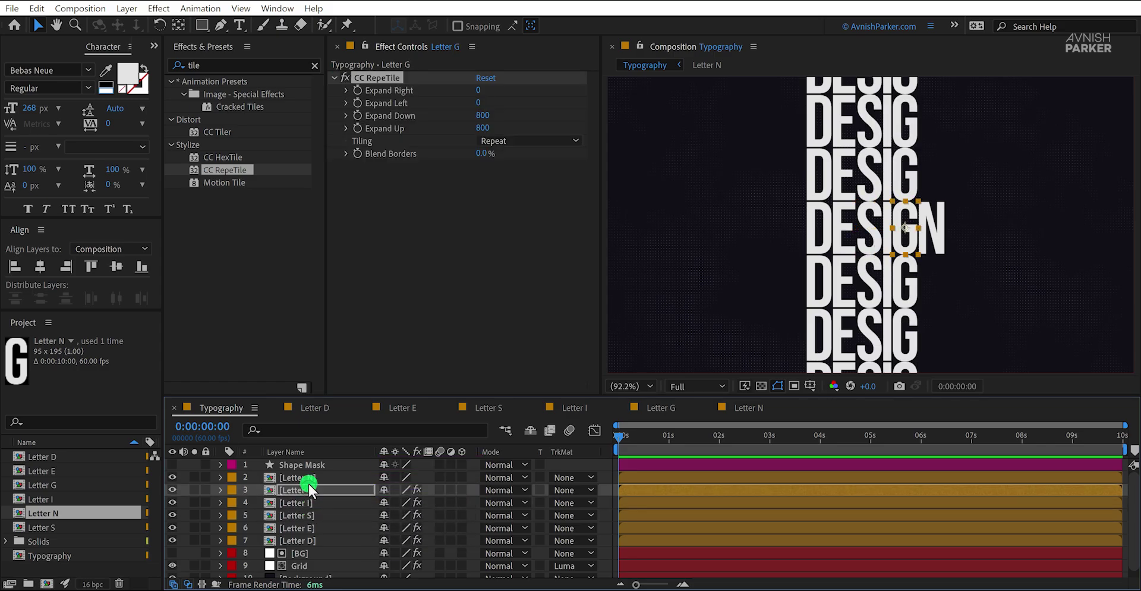
left_click(308, 480)
key("ctrl+v")
left_click(604, 479)
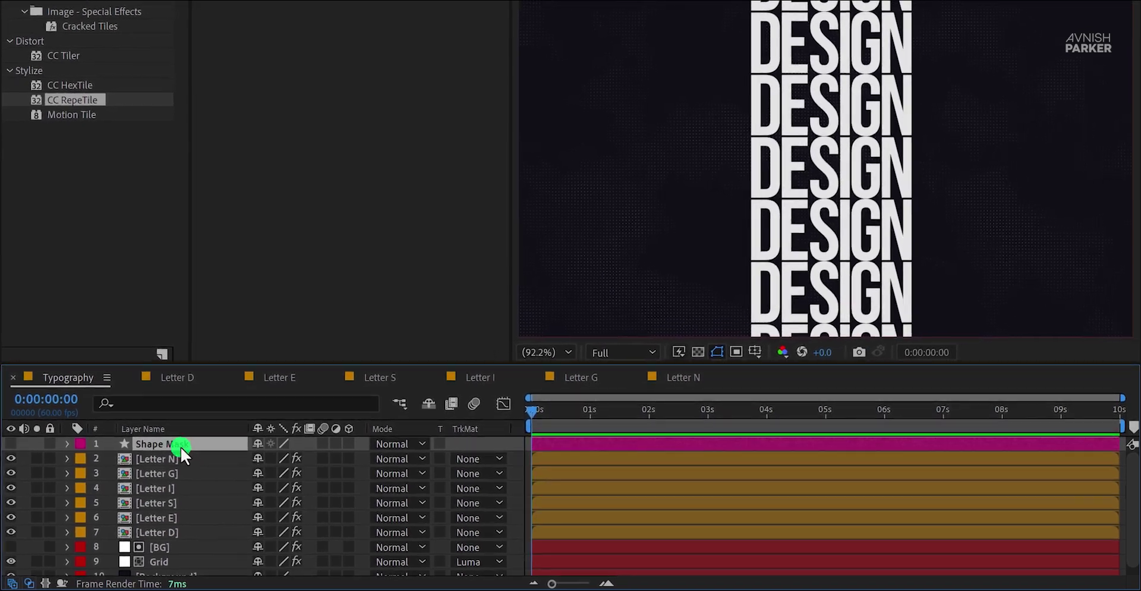
left_click(11, 443)
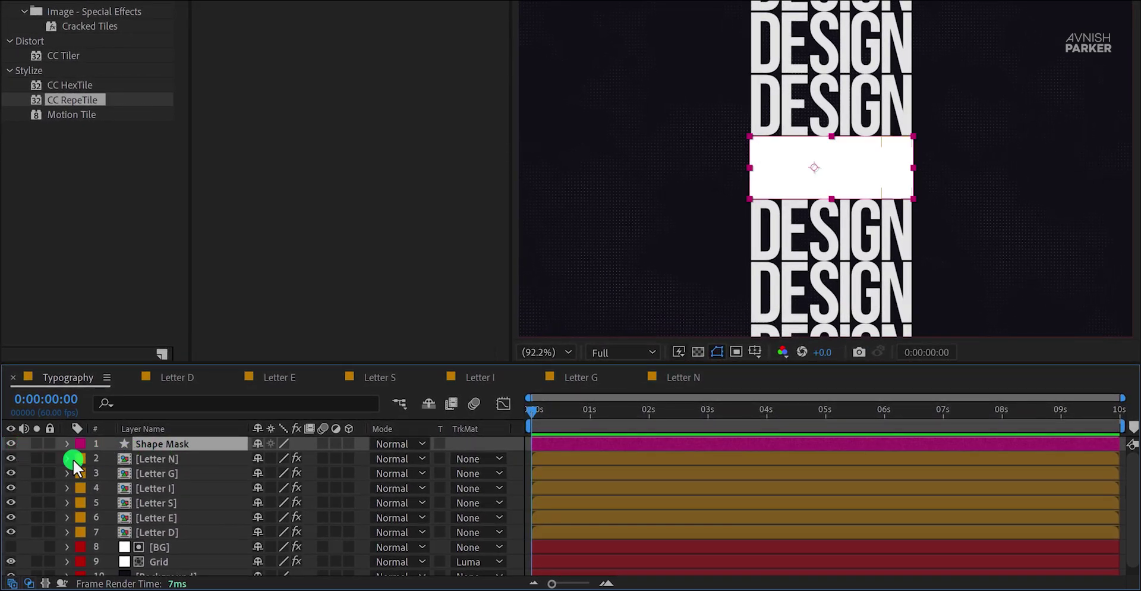
Move Shape Mask directly above Letter D and set it as Letter D's Alpha Matte.
left_click_drag(186, 445, 182, 529)
left_click(198, 530)
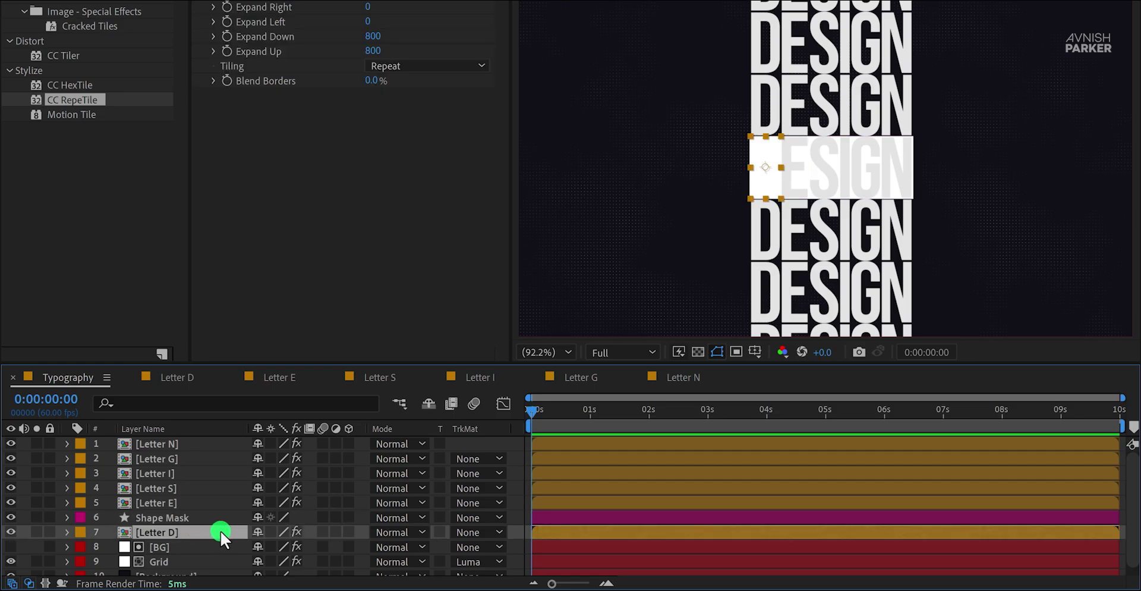
left_click(469, 531)
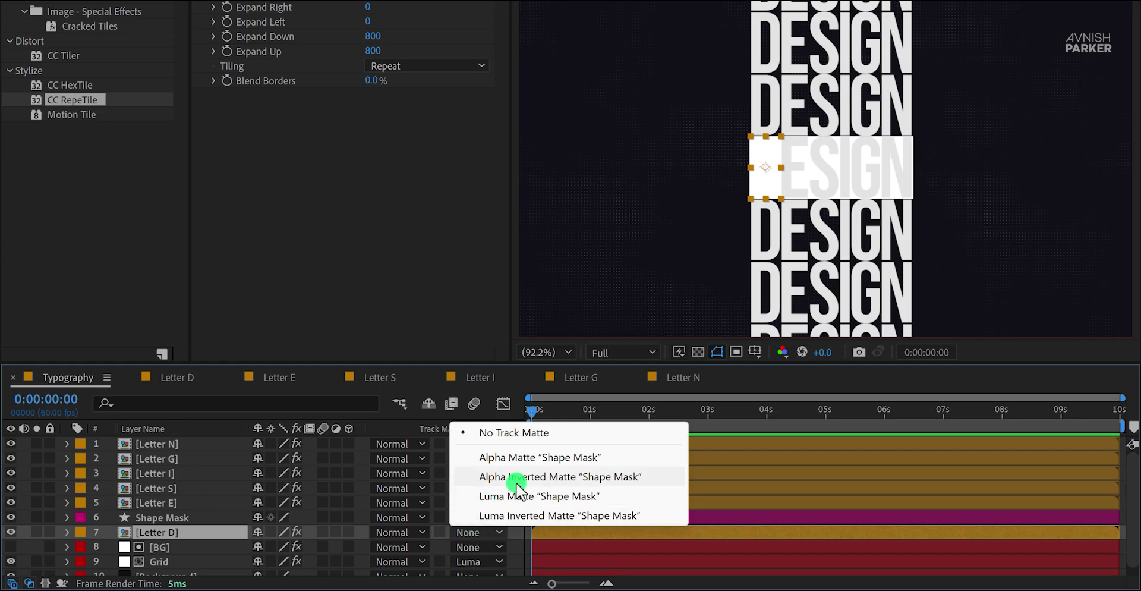
left_click(524, 458)
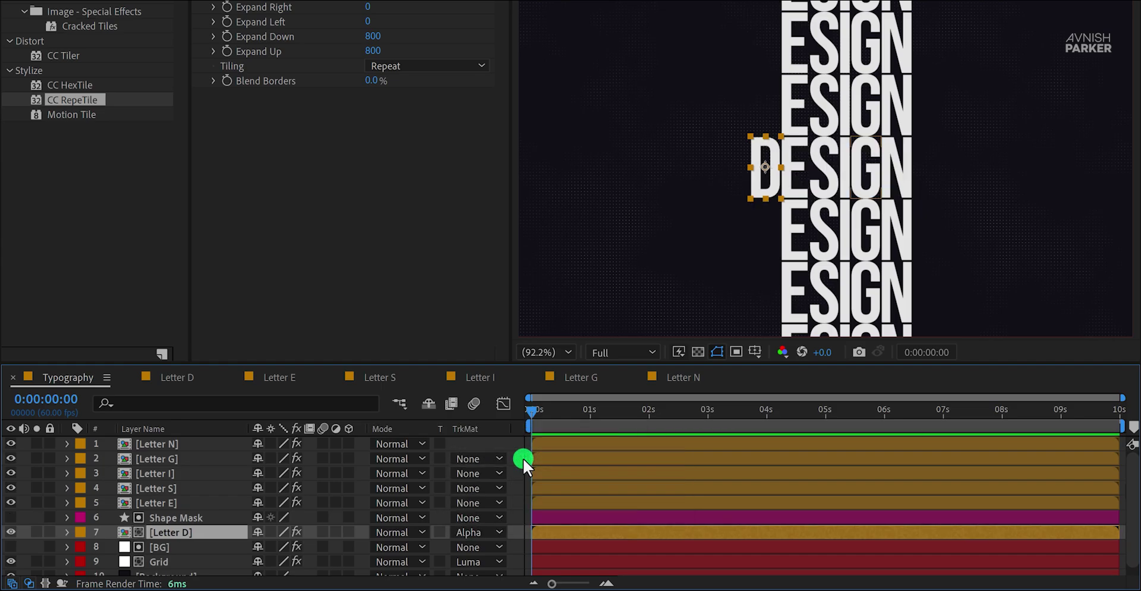
left_click(194, 518)
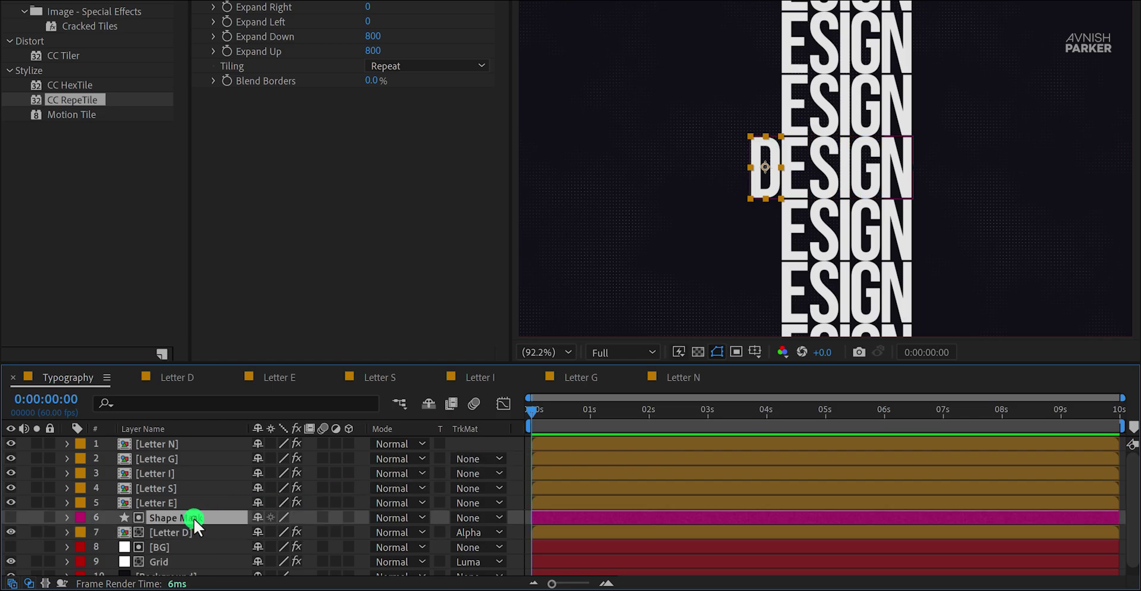
Duplicate Shape Mask and set copies 2 and 3 as alpha mattes for Letters E and S.
key("ctrl+d")
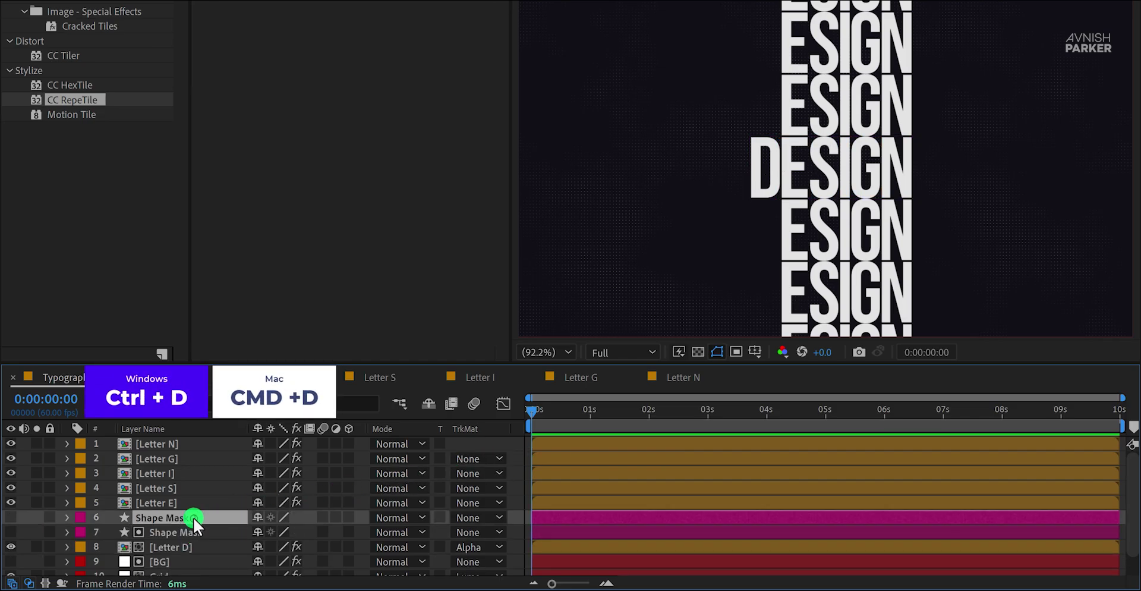
left_click_drag(194, 517, 189, 502)
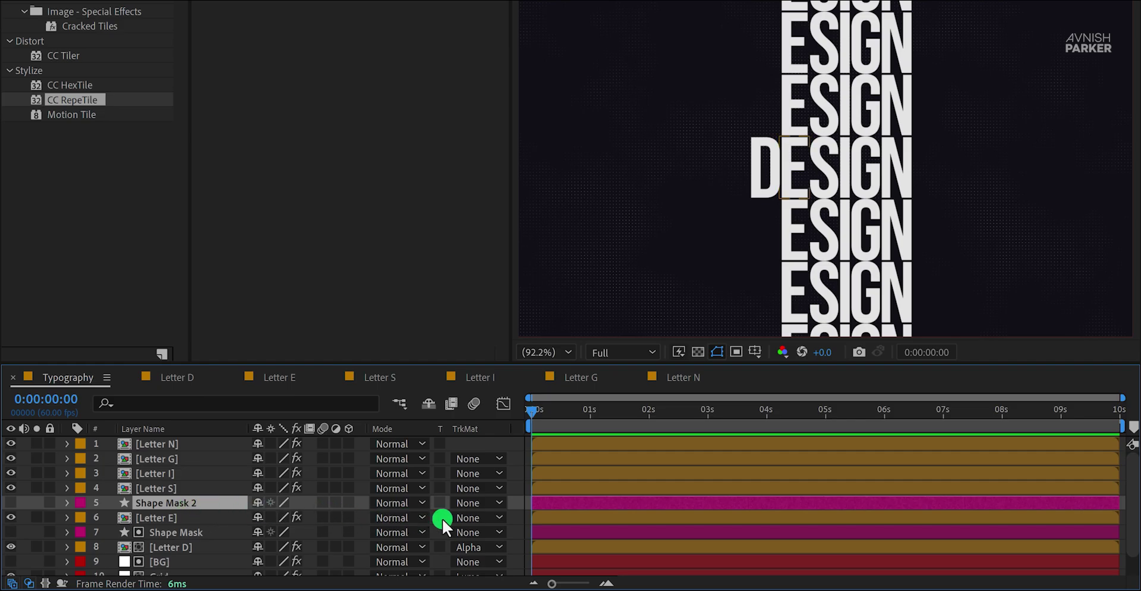
left_click(466, 517)
left_click(508, 444)
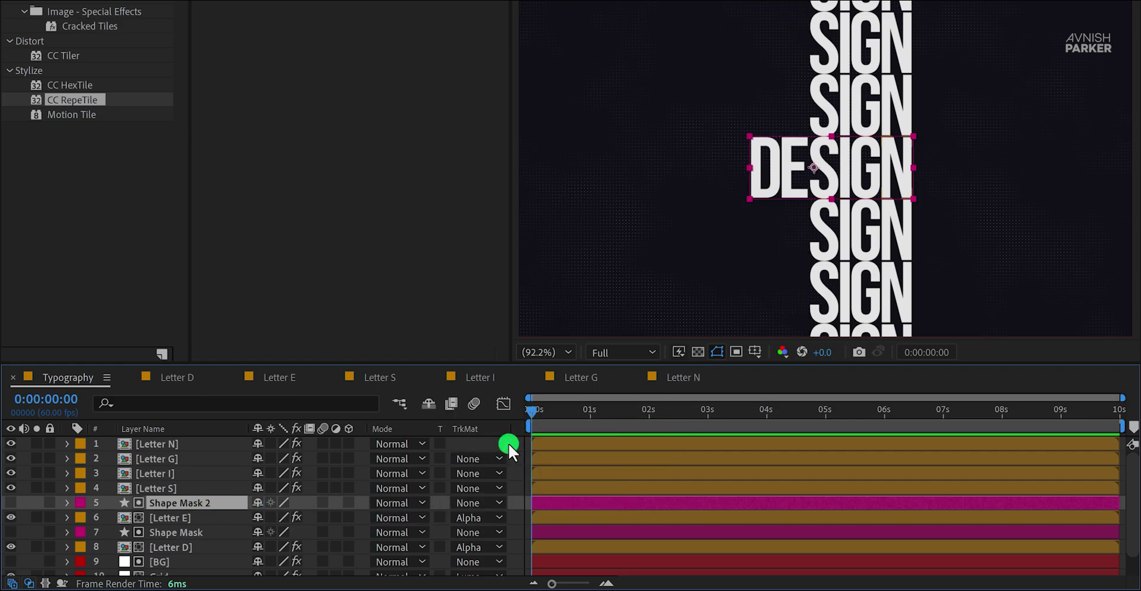
key("ctrl+d")
left_click_drag(176, 501, 178, 448)
left_click(479, 502)
left_click(522, 428)
Use Shape Mask 4, 5 and 6 as alpha mattes for Letters I, G and N.
key("ctrl+d")
left_click(488, 488)
left_click(515, 411)
key("ctrl+d")
left_click(478, 473)
left_click(510, 514)
left_click(182, 458)
key("ctrl+d")
left_click(479, 458)
left_click(509, 501)
left_click(516, 473)
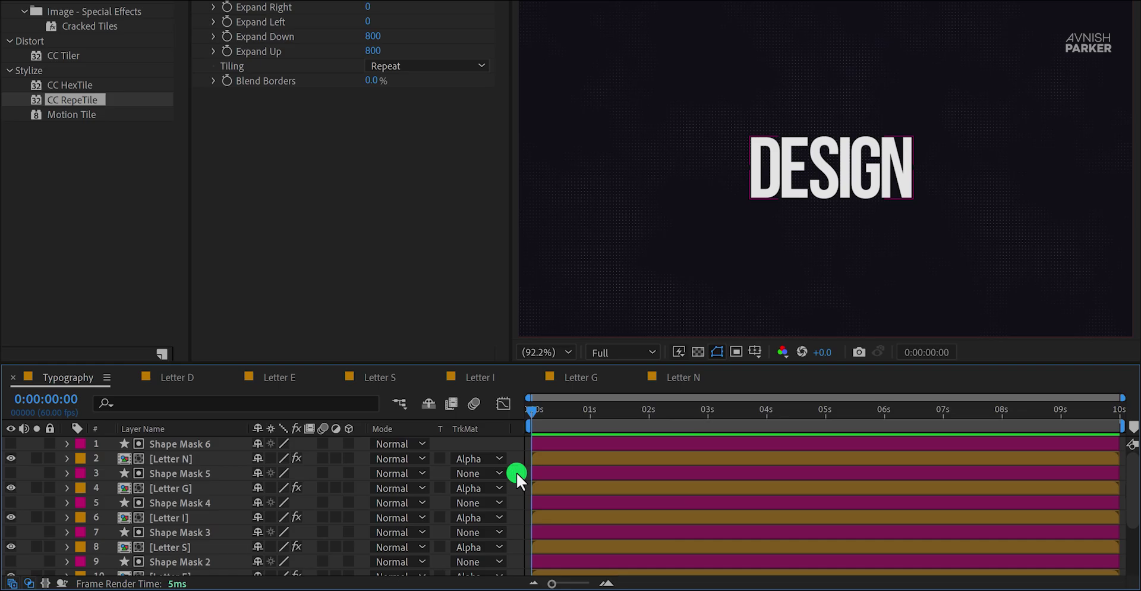
Mark all six Shape Mask layers as shy and hide shy layers in the timeline.
left_click(198, 444)
left_click(185, 473, "ctrl")
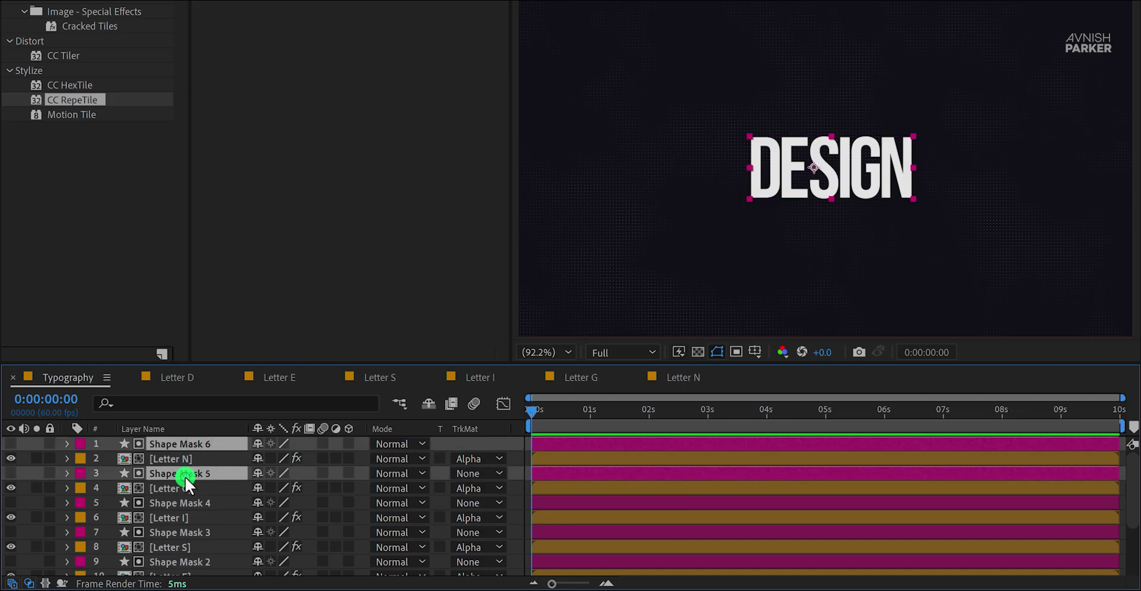
left_click(183, 503, "ctrl")
left_click(180, 531, "ctrl")
left_click(177, 559, "ctrl")
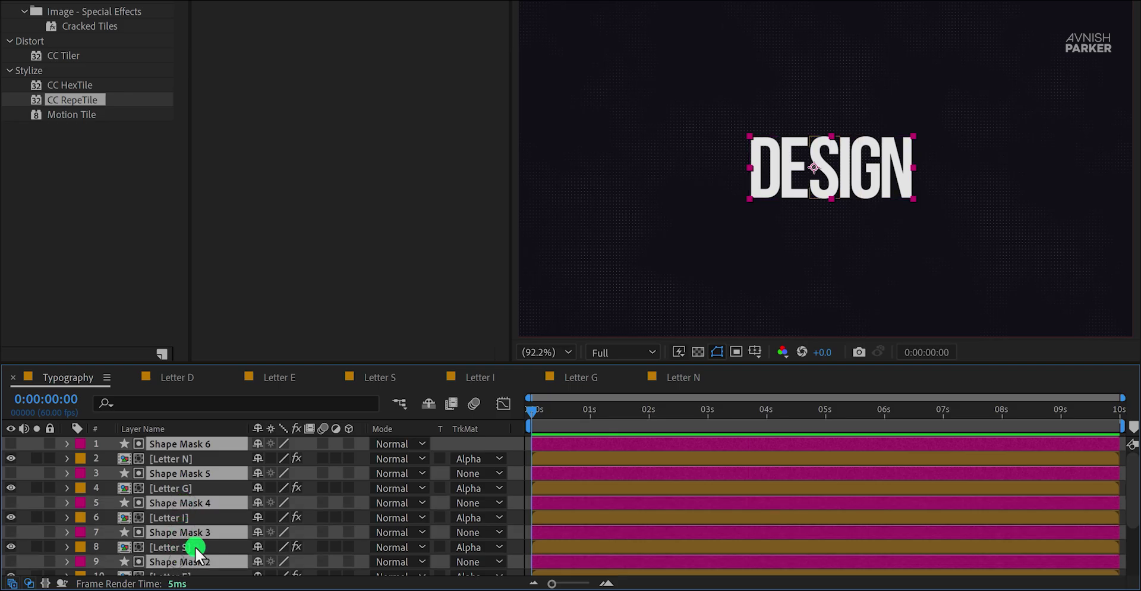
scroll(195, 544, "down", 1)
left_click(180, 545, "ctrl")
scroll(202, 523, "up", 1)
left_click(258, 474)
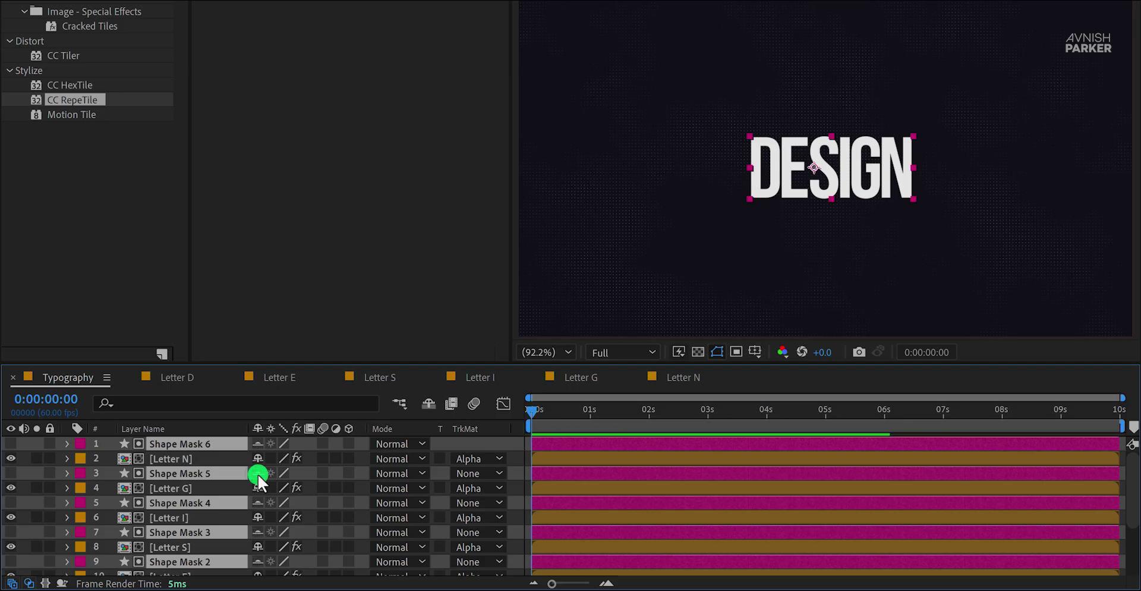
left_click(432, 404)
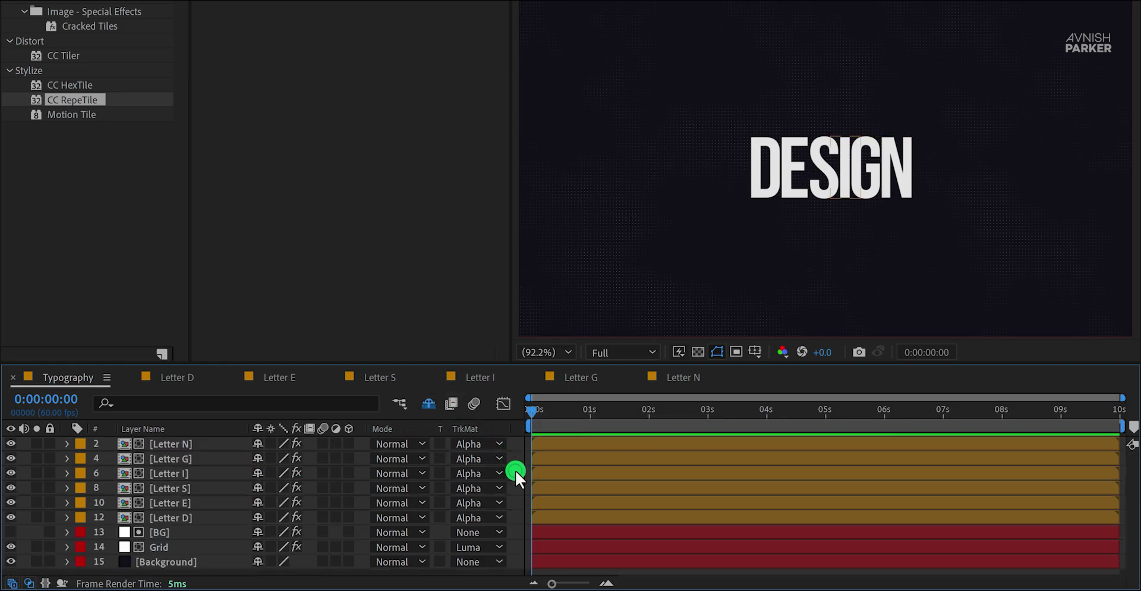
Show Position for all six letter layers and set keyframes at 3 seconds.
left_click(192, 445)
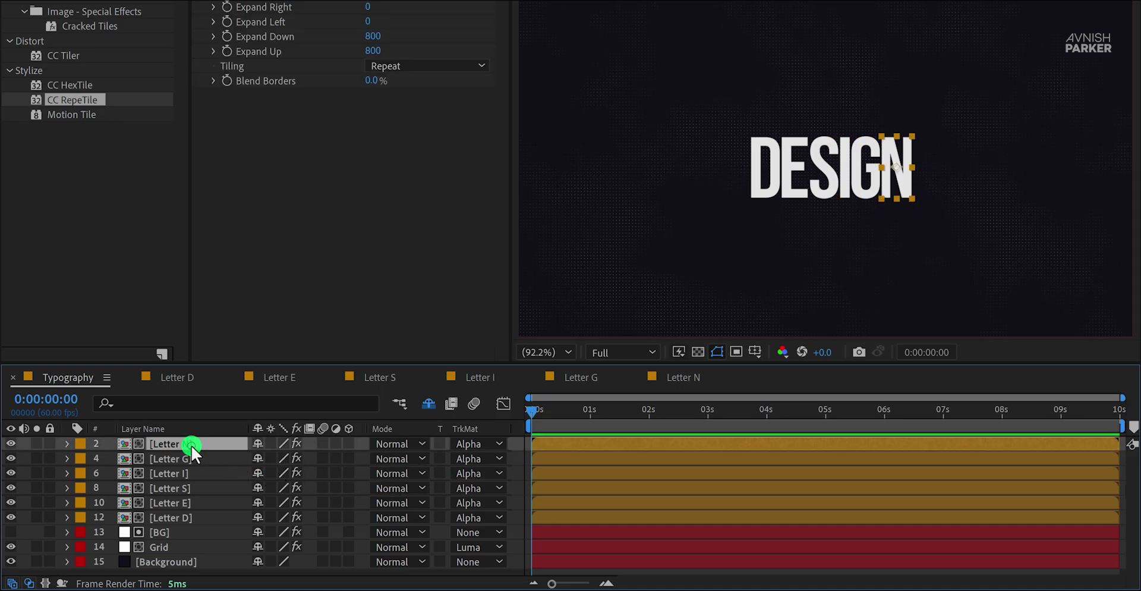
left_click(196, 516, "shift")
key("p")
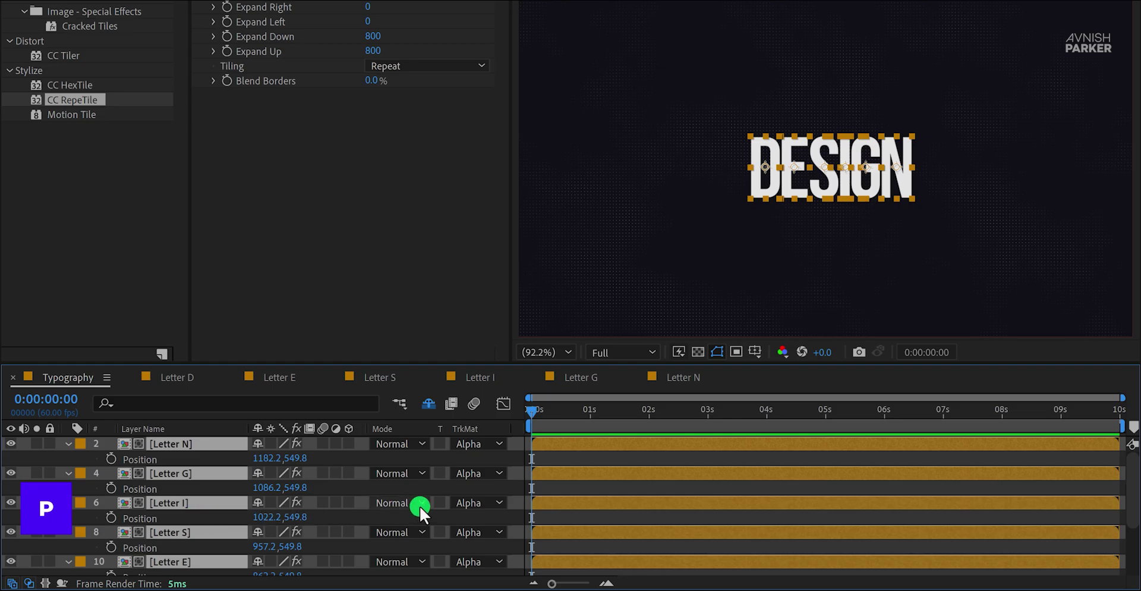
left_click(707, 415)
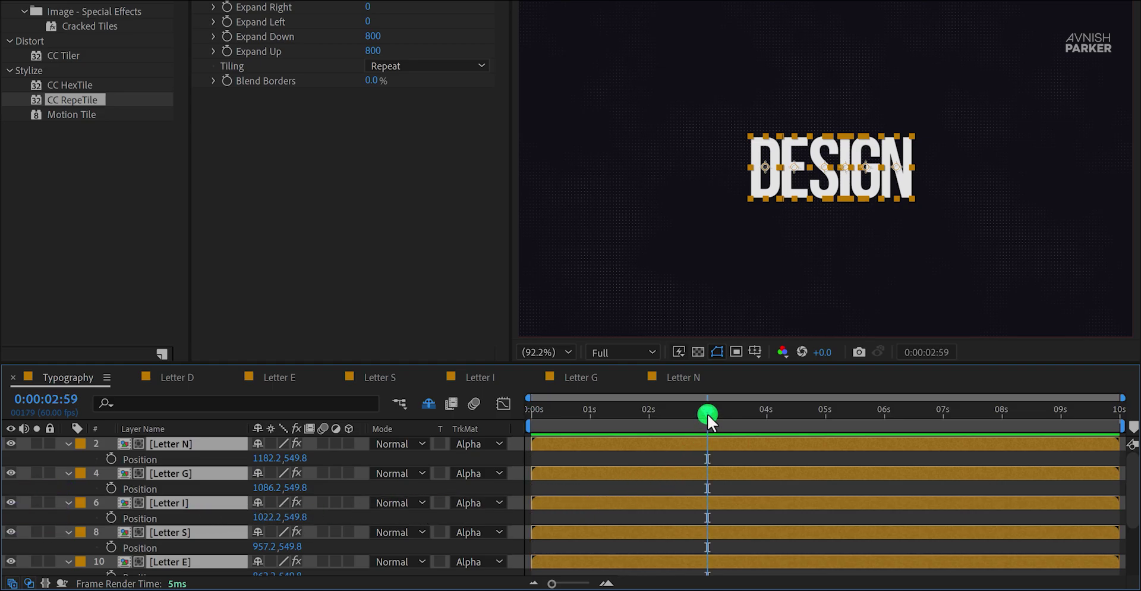
left_click(115, 456)
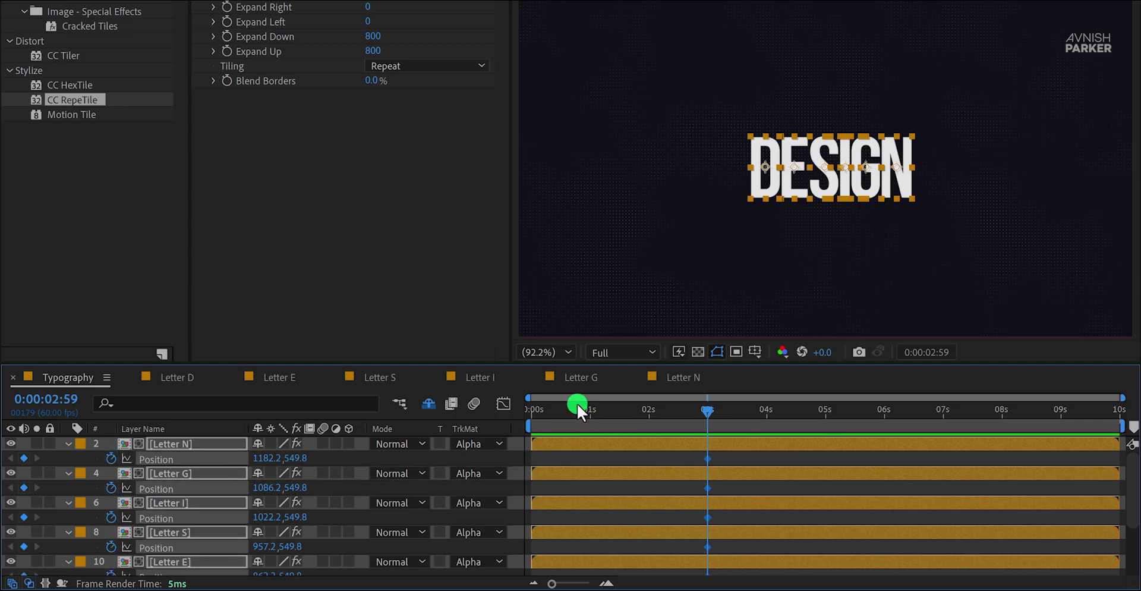
At 0s, push each letter's Y position down to staggered starting offsets, e.g. E at 1343.8.
left_click_drag(578, 409, 525, 416)
left_click(507, 455)
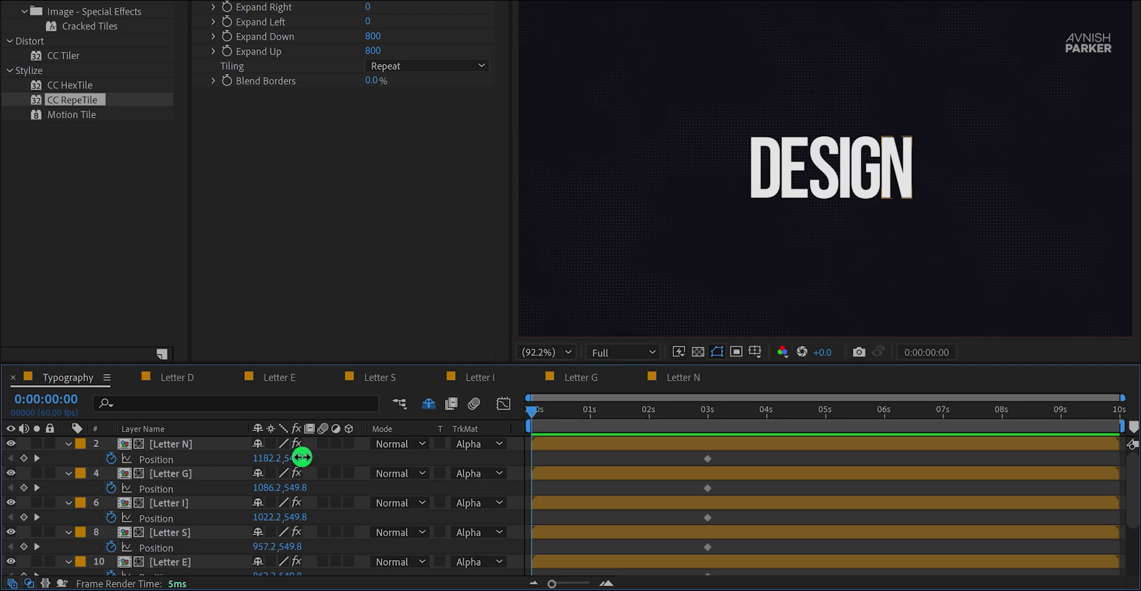
left_click_drag(302, 457, 604, 435)
left_click_drag(297, 517, 391, 472)
left_click_drag(293, 547, 416, 542)
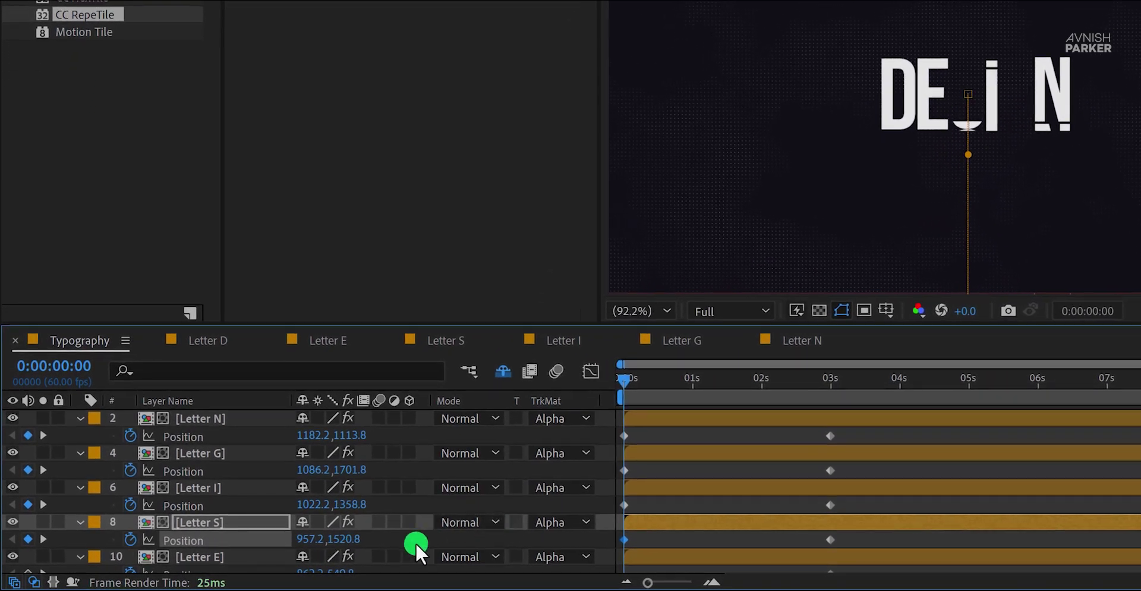
scroll(368, 534, "down", 1)
left_click_drag(339, 527, 688, 522)
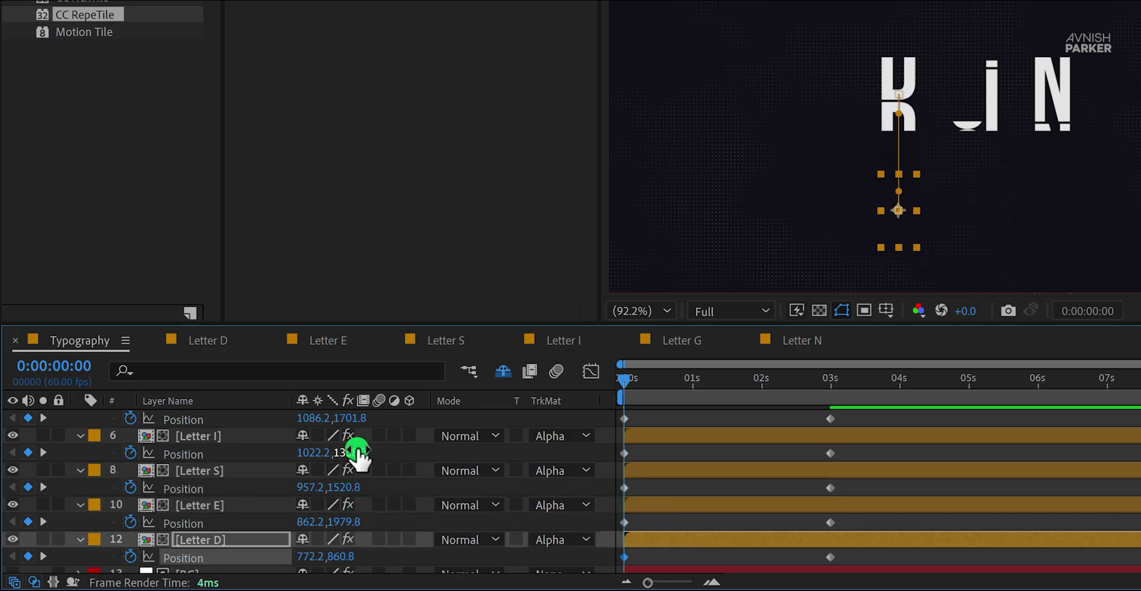
left_click_drag(342, 522, 225, 476)
left_click(272, 501)
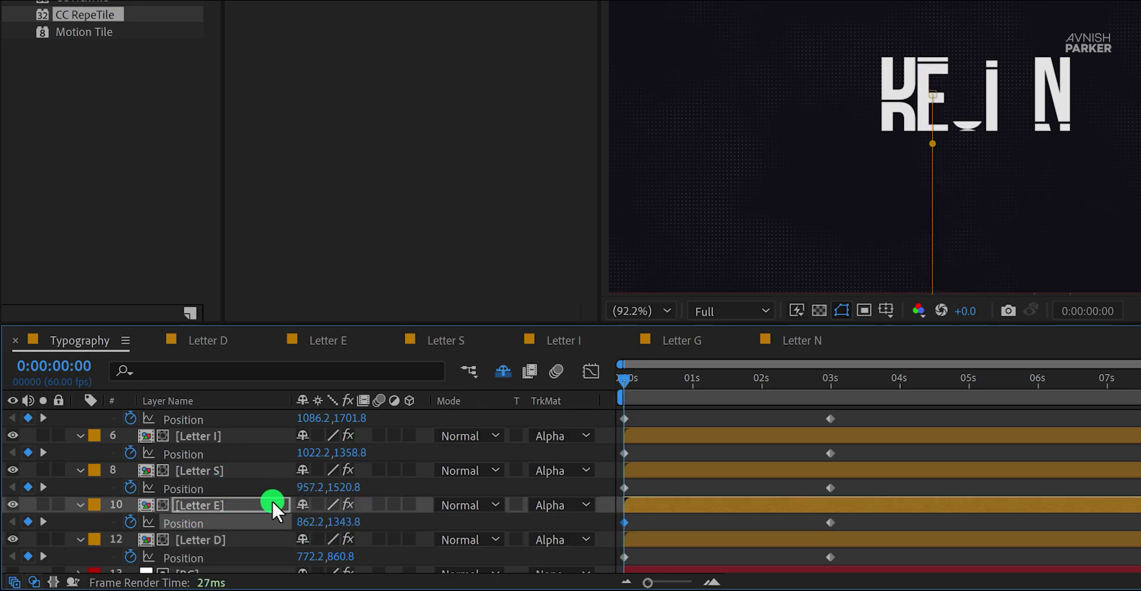
left_click_drag(346, 488, 183, 476)
scroll(411, 484, "up", 3)
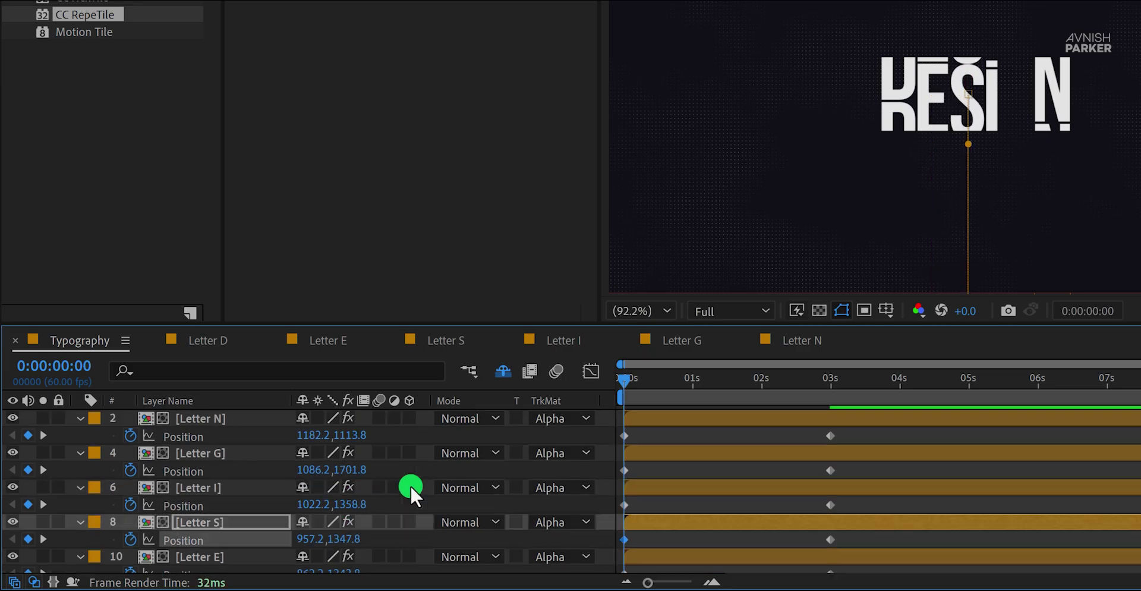
mouse_move(348, 470)
left_mouse_down()
mouse_move(173, 472)
mouse_move(361, 465)
mouse_move(330, 474)
left_mouse_up()
Clear the selection and preview the letters sliding up into place.
left_click(605, 537)
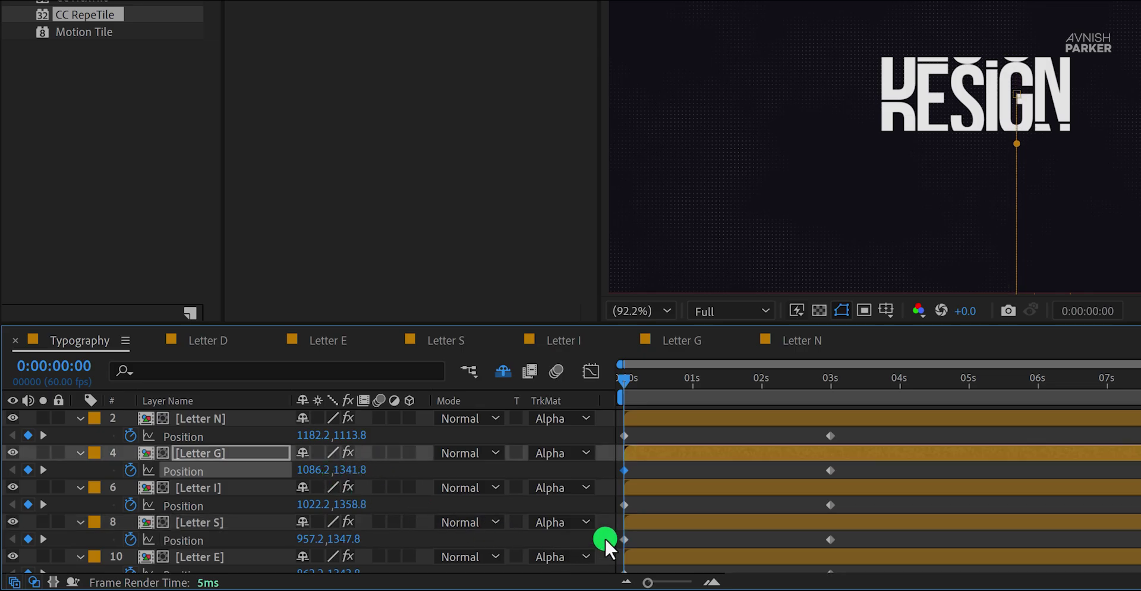
left_click(605, 473)
key("space")
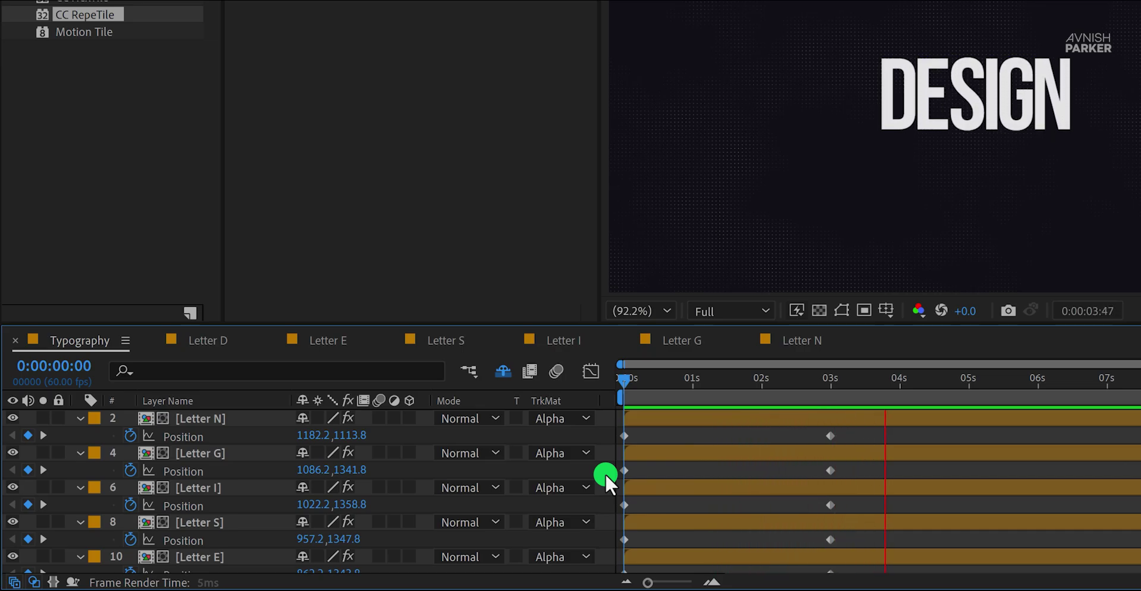
key("space")
Apply Easy Ease to every letter's Position keyframes.
left_click_drag(669, 394, 752, 410)
left_click(789, 420)
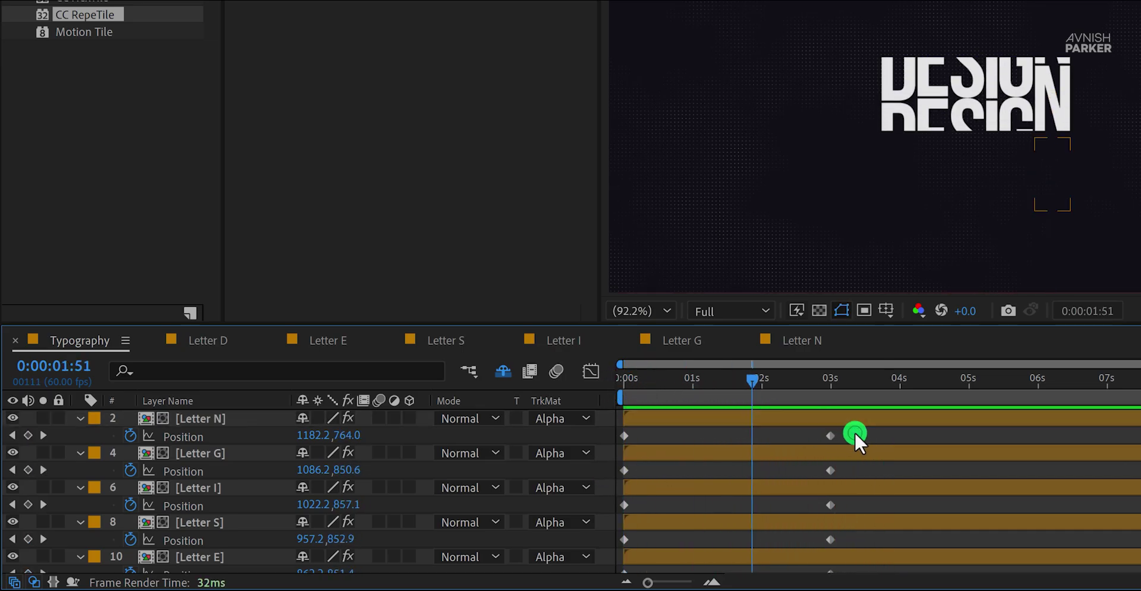
left_click_drag(855, 432, 605, 528)
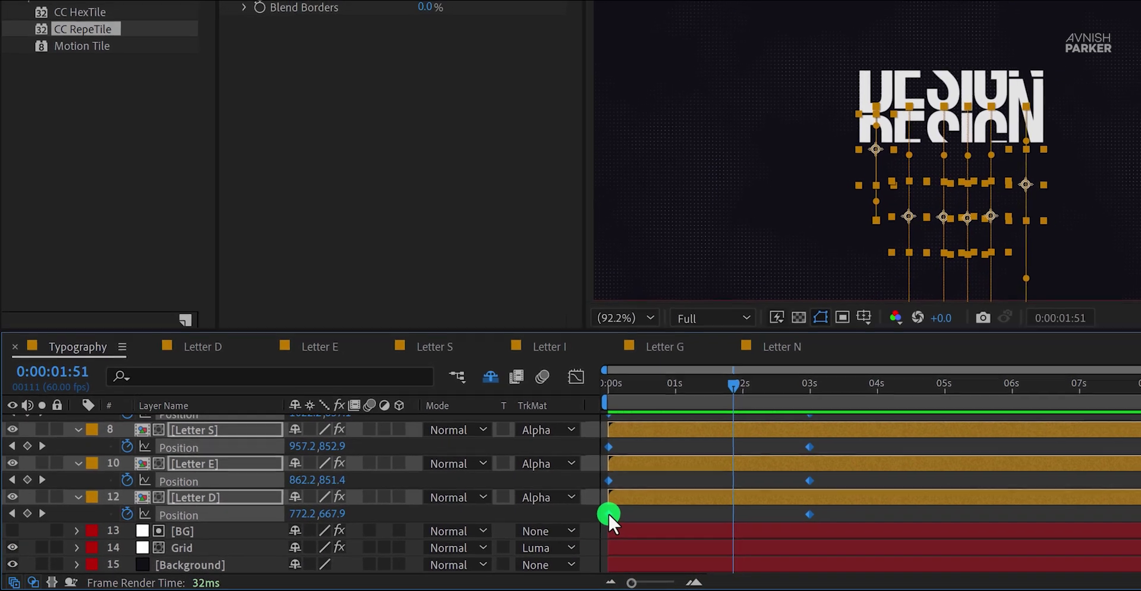
right_click(624, 512)
mouse_move(700, 506)
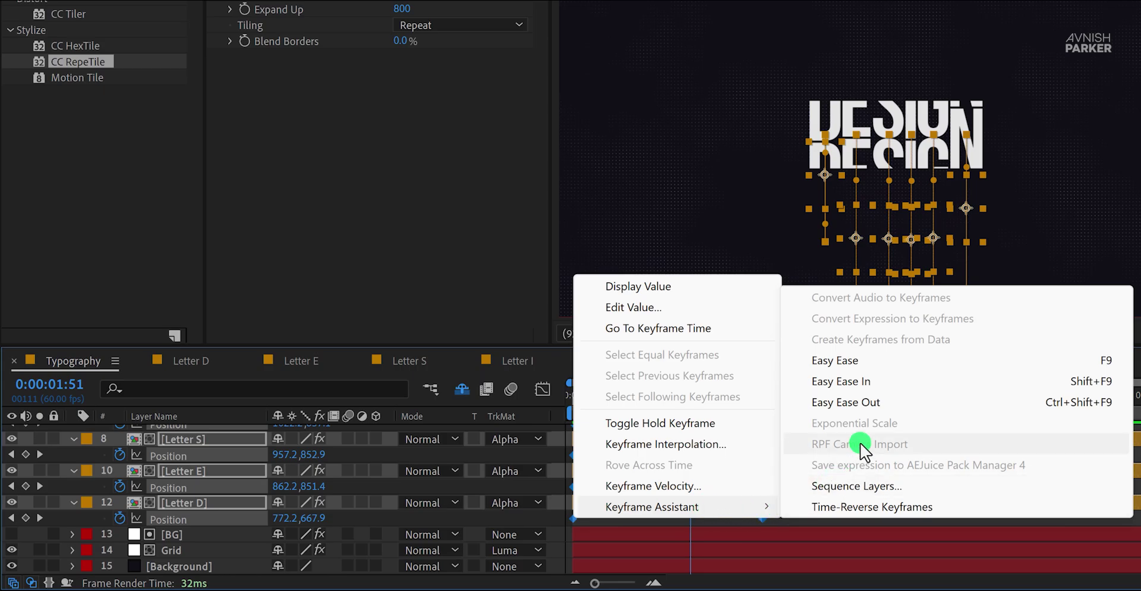
left_click(881, 362)
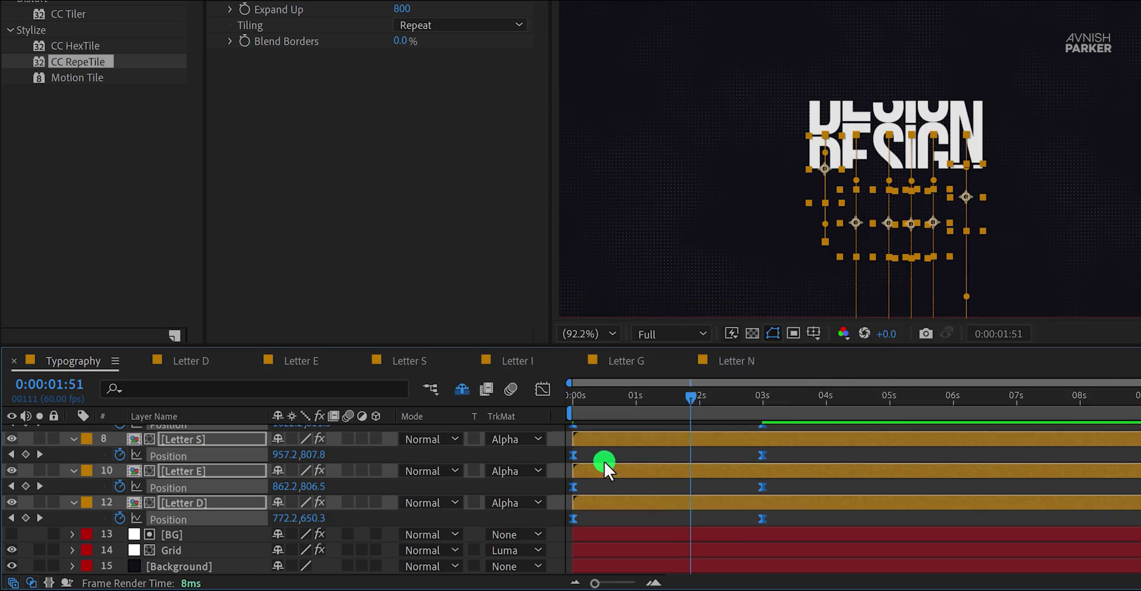
Drag the influence handles in the Graph Editor's speed graph to lengthen the ease into the final keyframes.
left_click(543, 391)
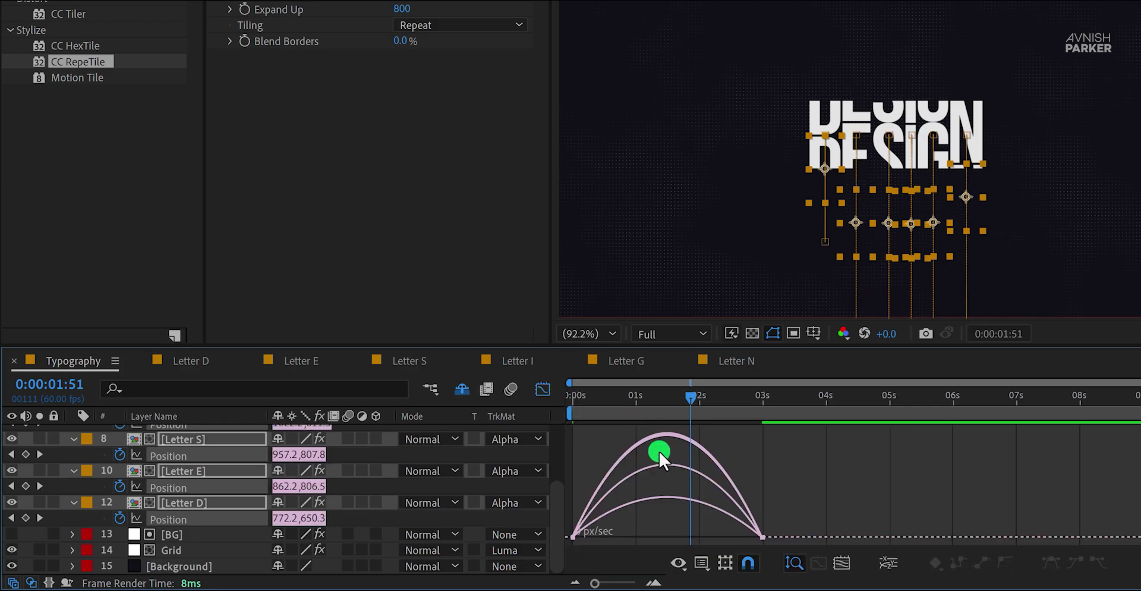
right_click(761, 472)
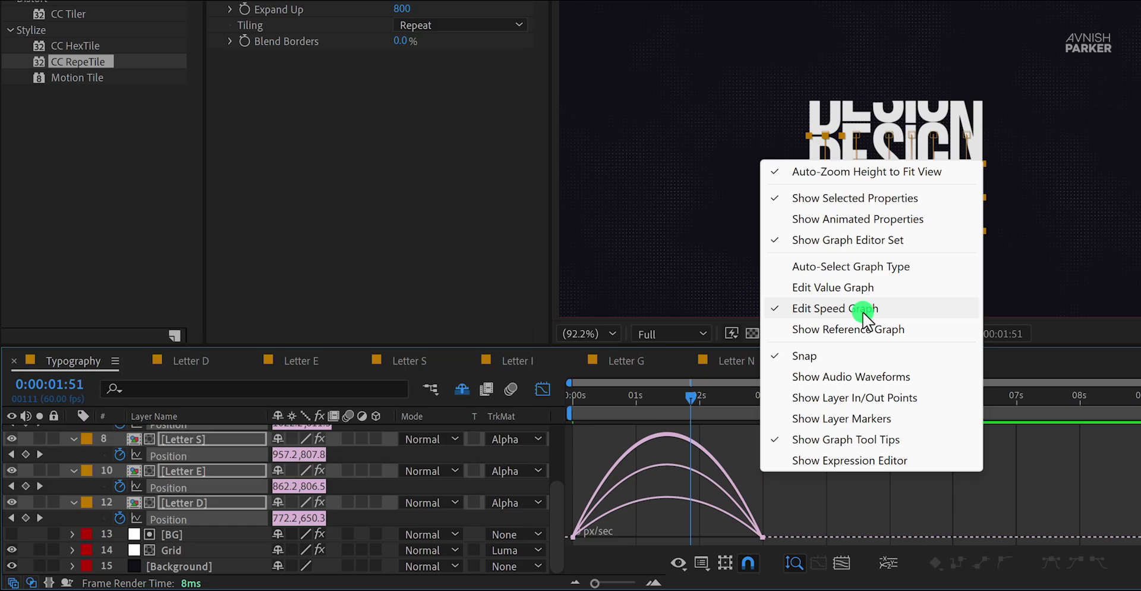
left_click(762, 538)
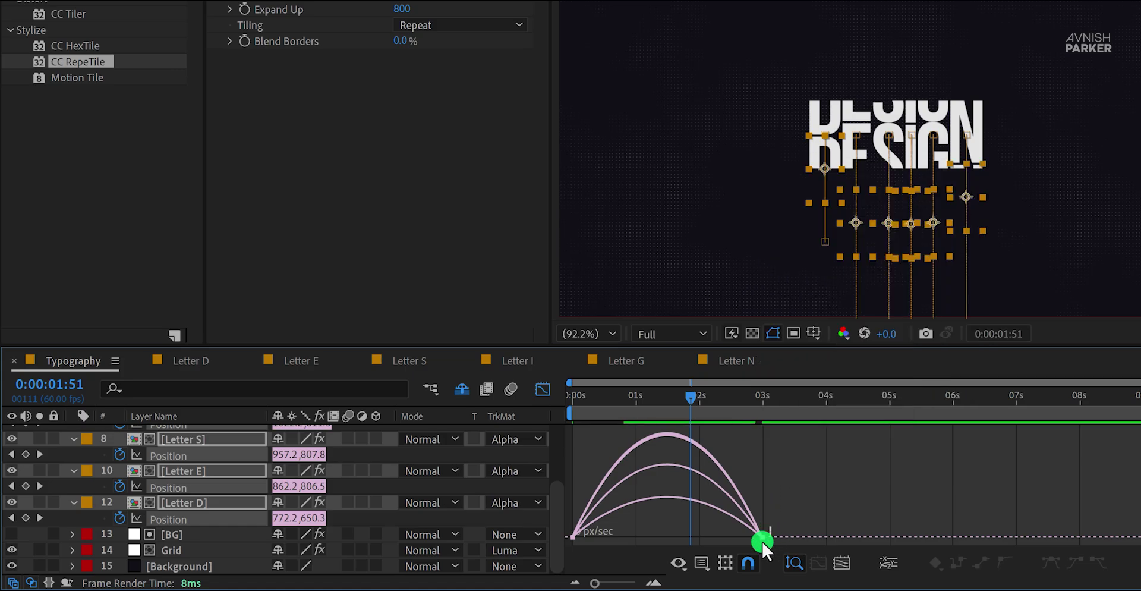
left_click_drag(741, 545, 653, 534)
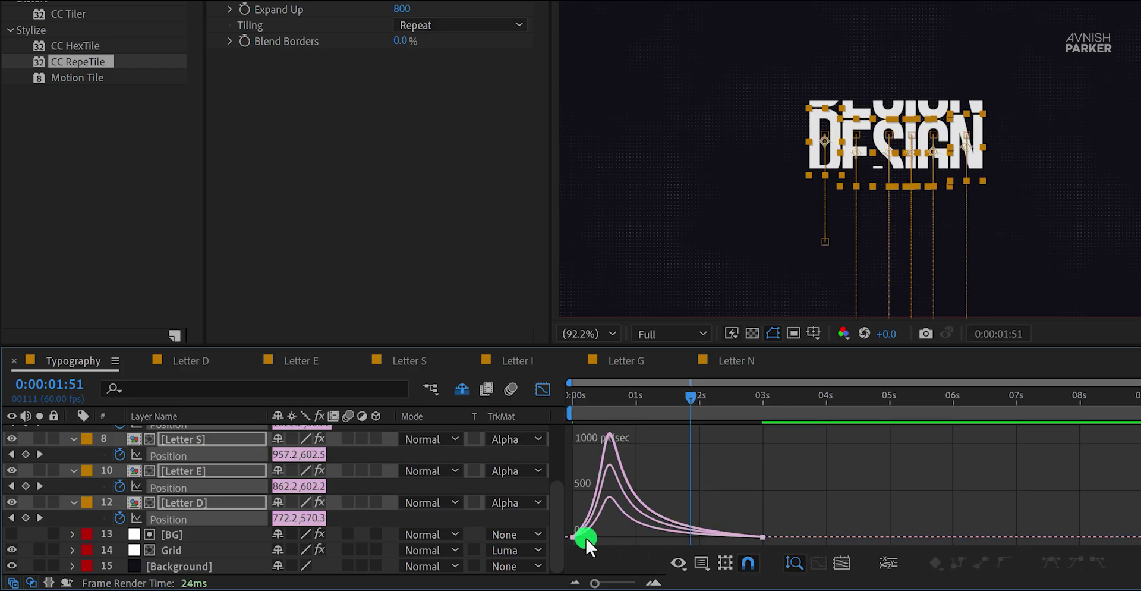
left_click_drag(566, 526, 590, 532)
left_click(543, 388)
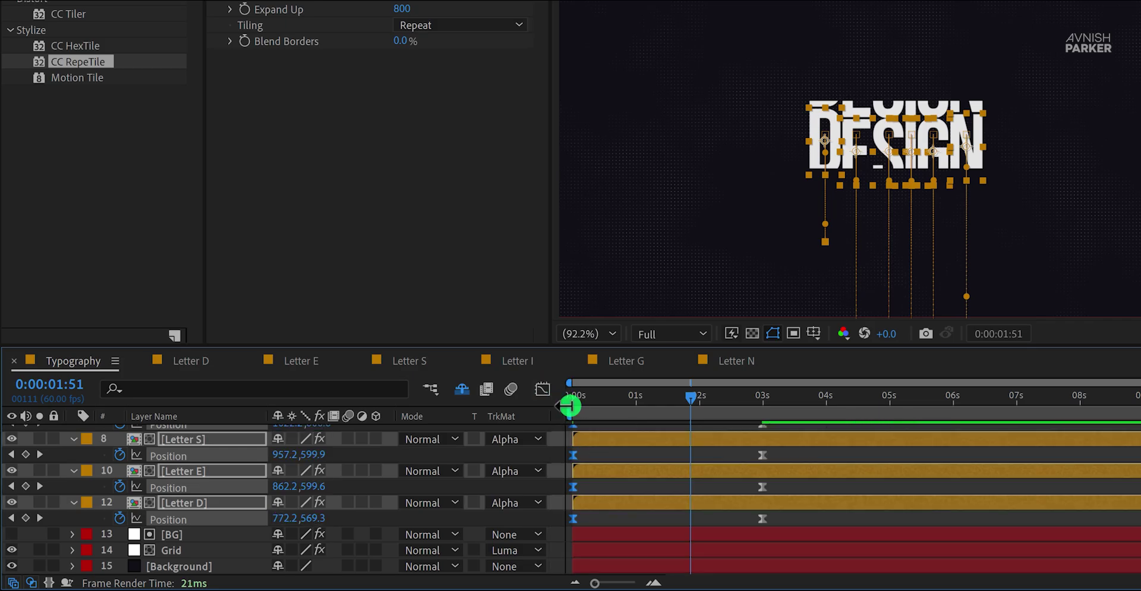
Preview the eased letter animation and scrub through the letters' motion.
left_click(556, 482)
key("space")
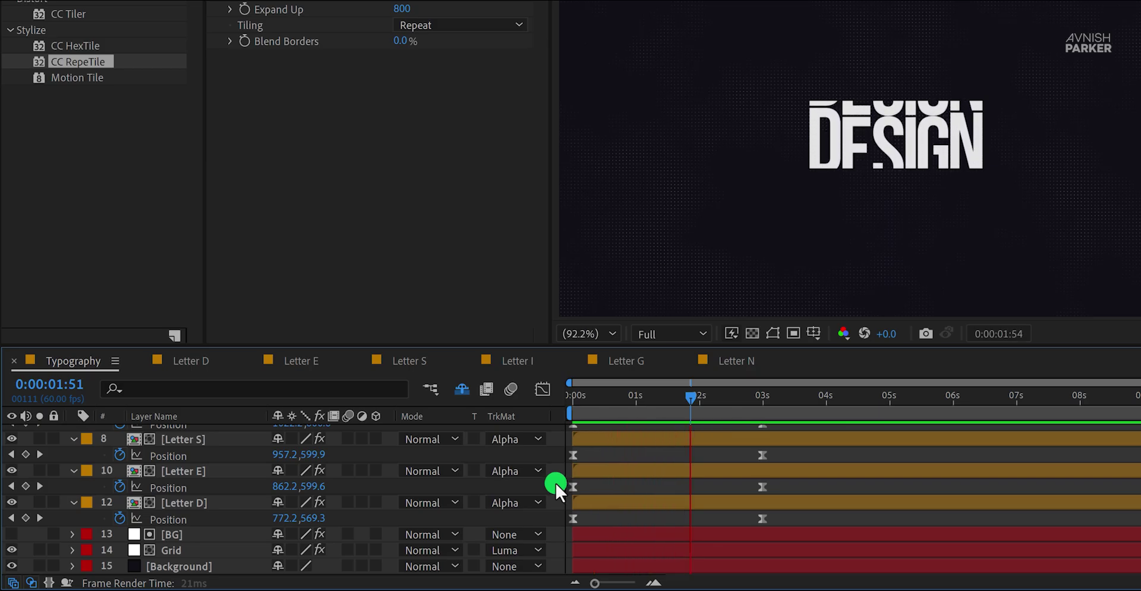
key("space")
left_click_drag(670, 377, 671, 410)
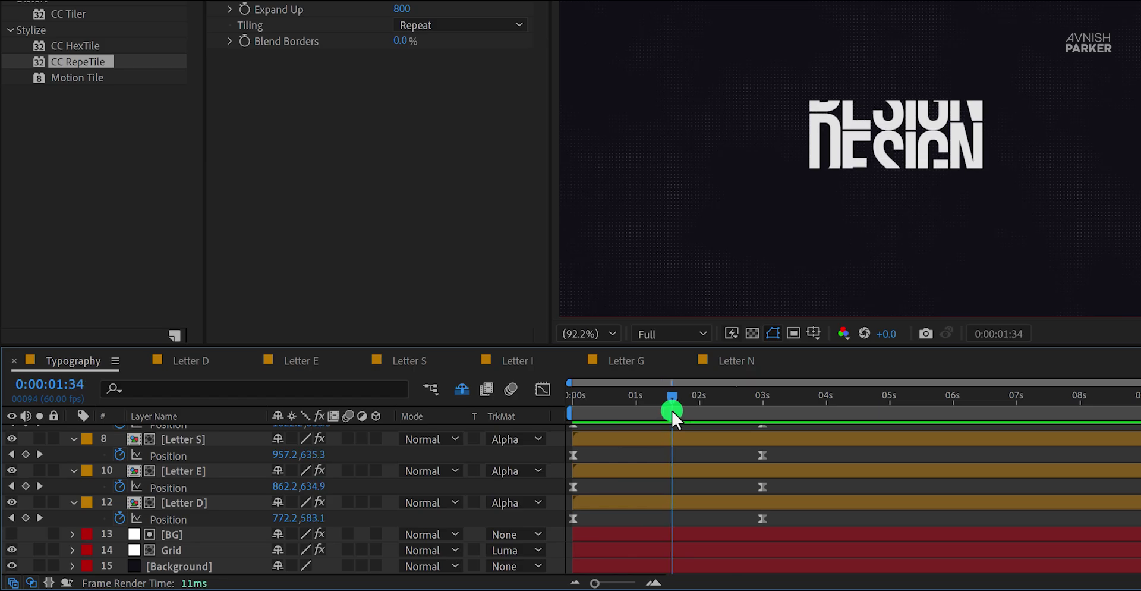
Offset end keyframes: N to about 4.3s, G 2.2s, I 3.9s, S later, E 2.7s.
scroll(710, 466, "up", 3)
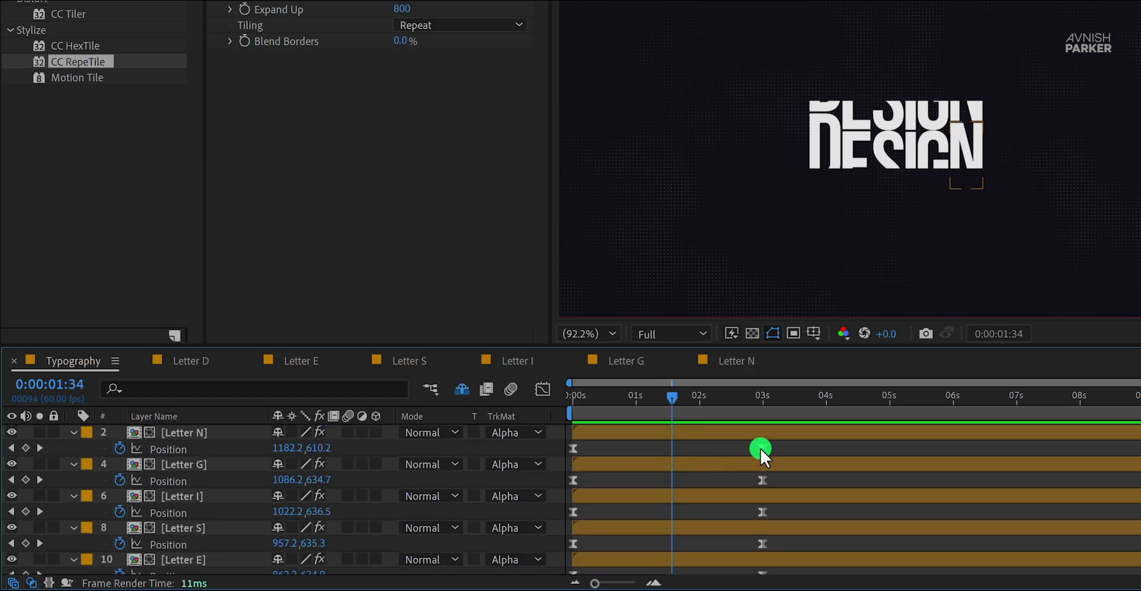
left_click_drag(761, 448, 843, 448)
left_click_drag(763, 479, 709, 481)
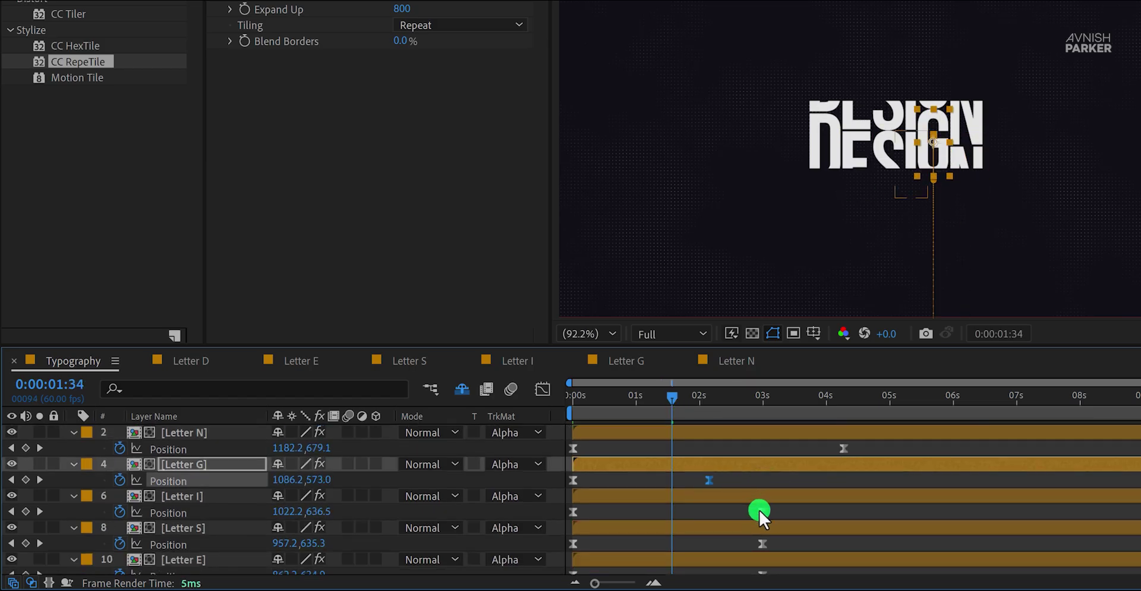
left_click_drag(761, 511, 822, 511)
left_click_drag(763, 543, 864, 551)
scroll(767, 524, "down", 2)
left_click(762, 557)
Preview the stagger, move Letter G's and Letter E's end keyframes later, and preview again.
scroll(852, 517, "up", 2)
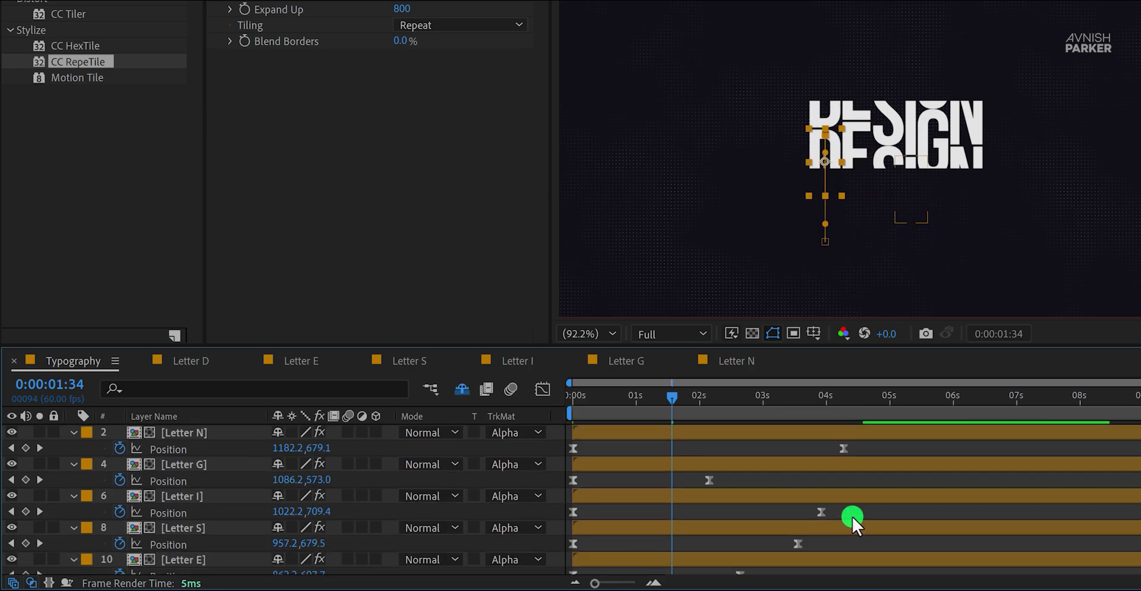
key("space")
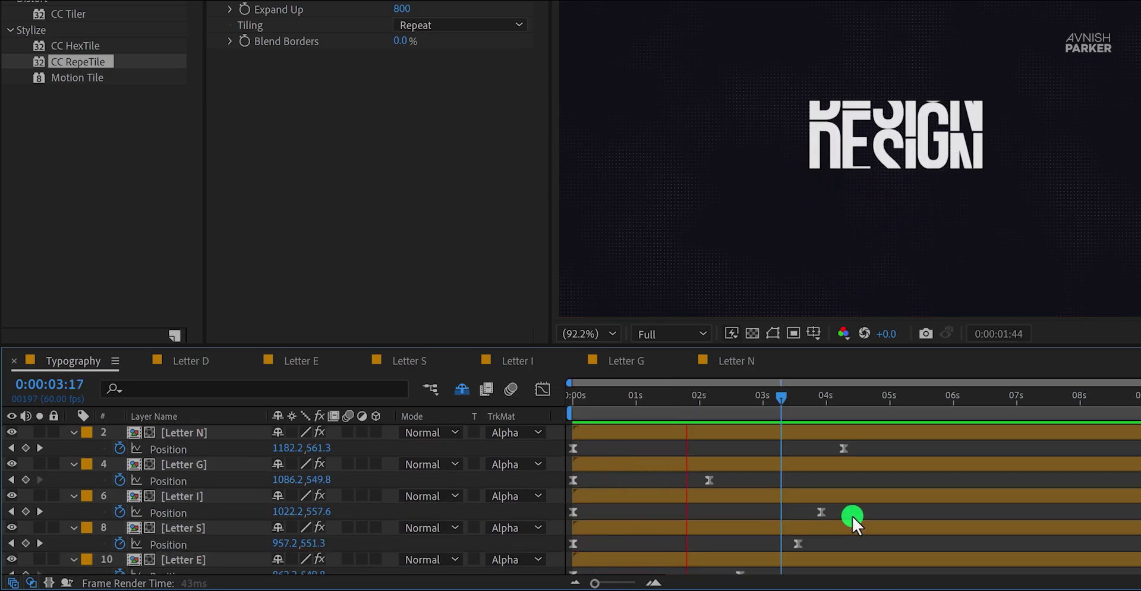
key("space")
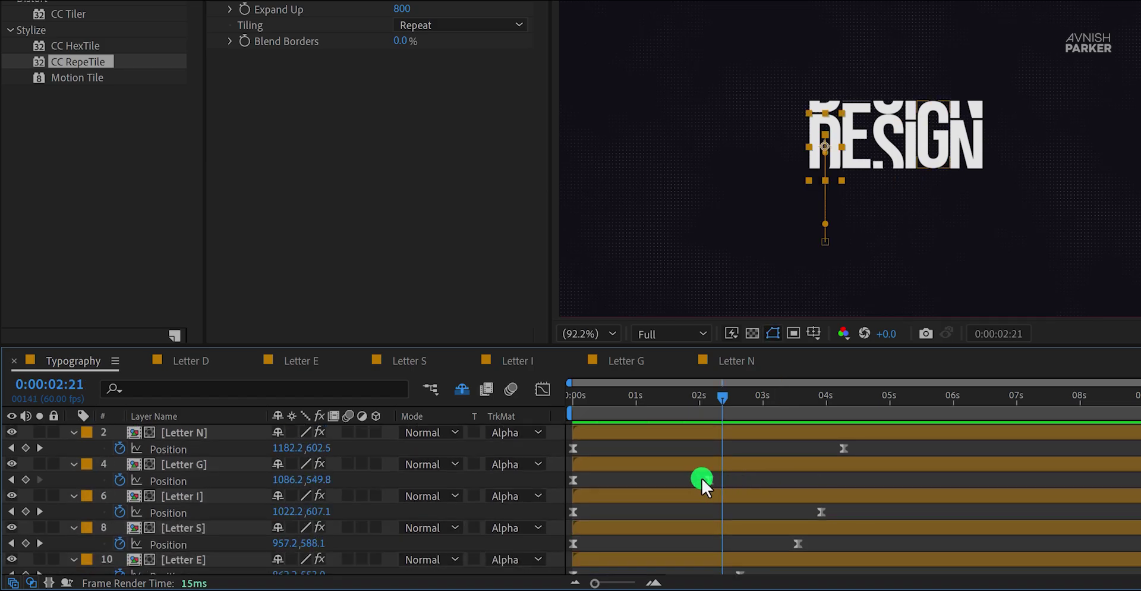
left_click_drag(710, 479, 796, 479)
scroll(775, 502, "down", 2)
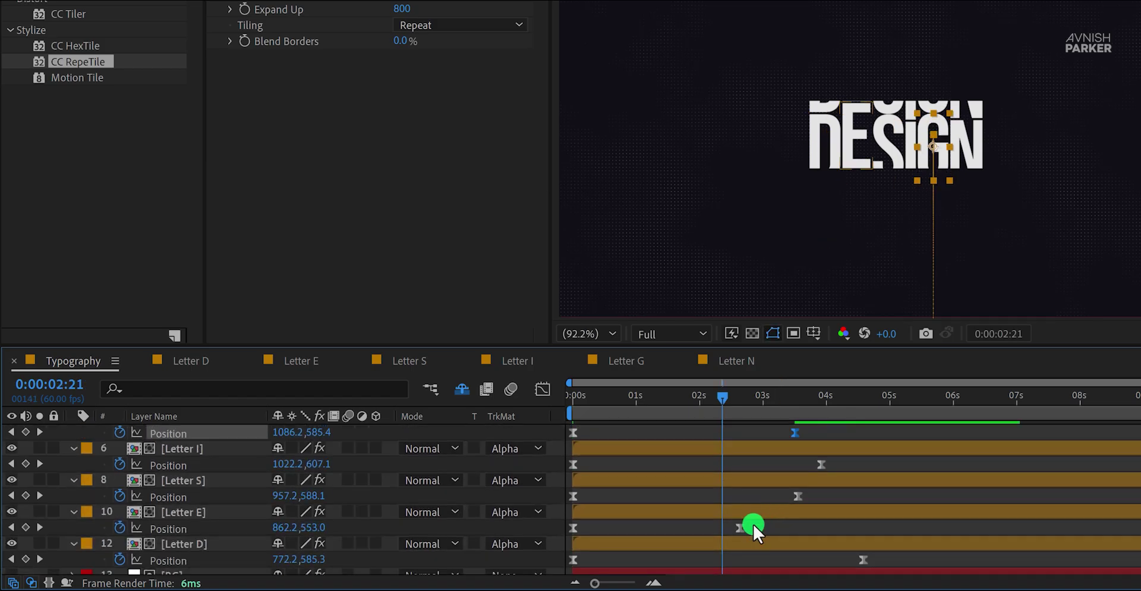
left_click_drag(740, 527, 912, 520)
scroll(912, 520, "up", 2)
key("space")
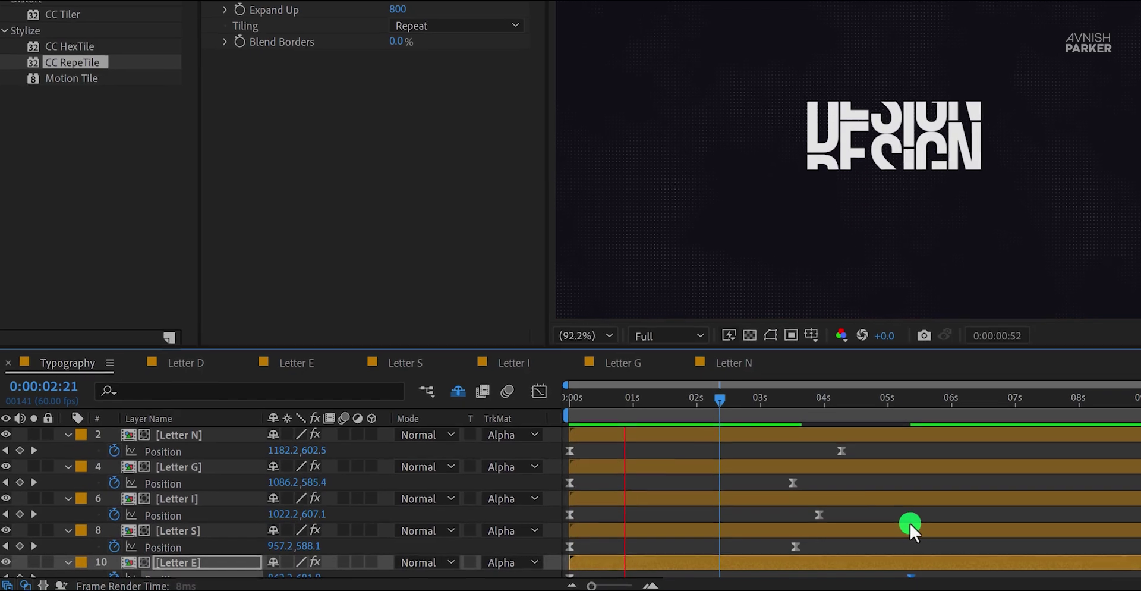